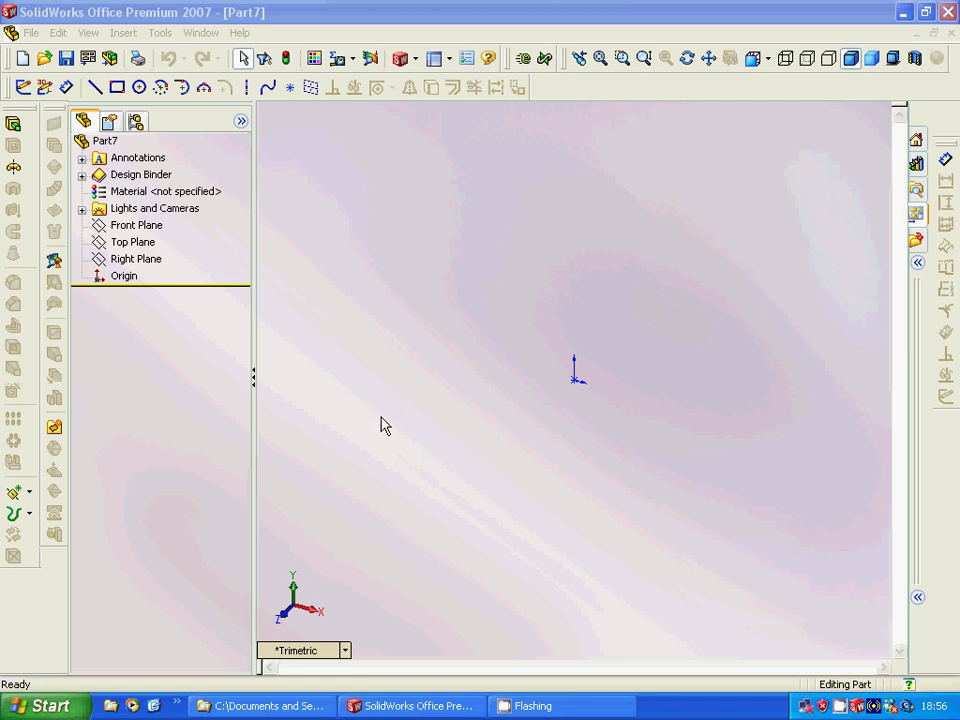
- Offset a new reference plane 100 mm upward from the Top Plane as Plane1
{"action": "left_click", "coordinate": [136, 225]}
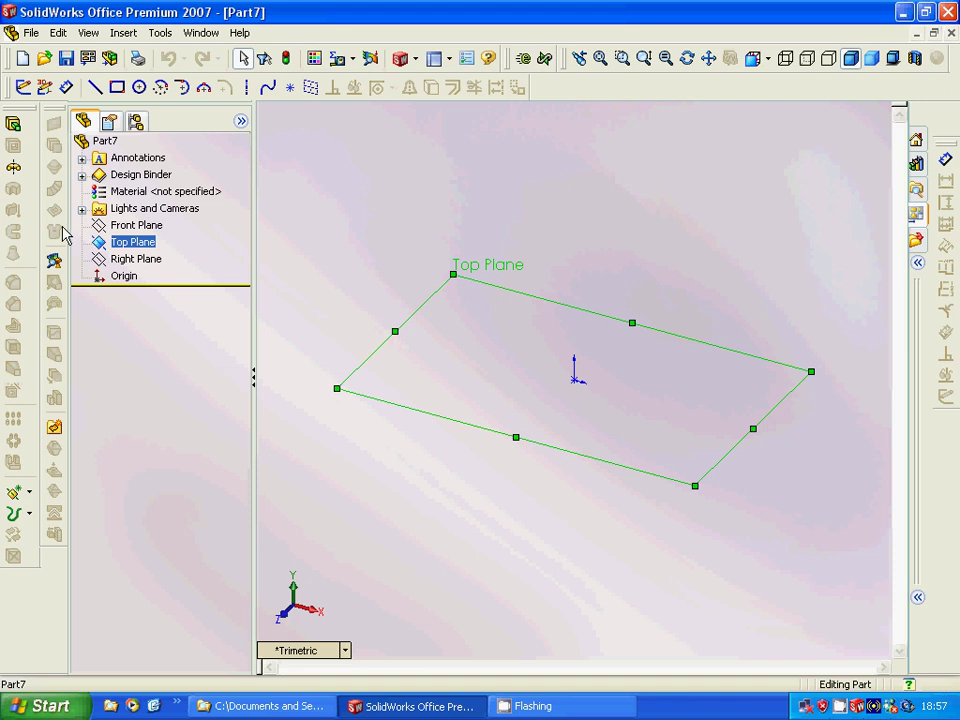
{"action": "left_click", "coordinate": [29, 492]}
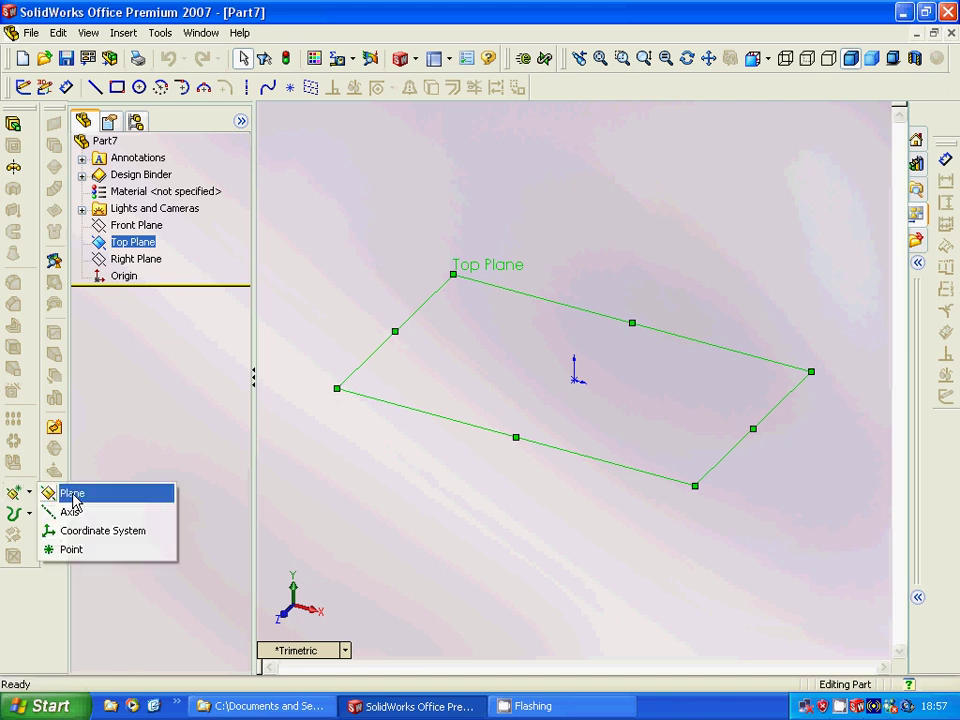
{"action": "left_click", "coordinate": [72, 493]}
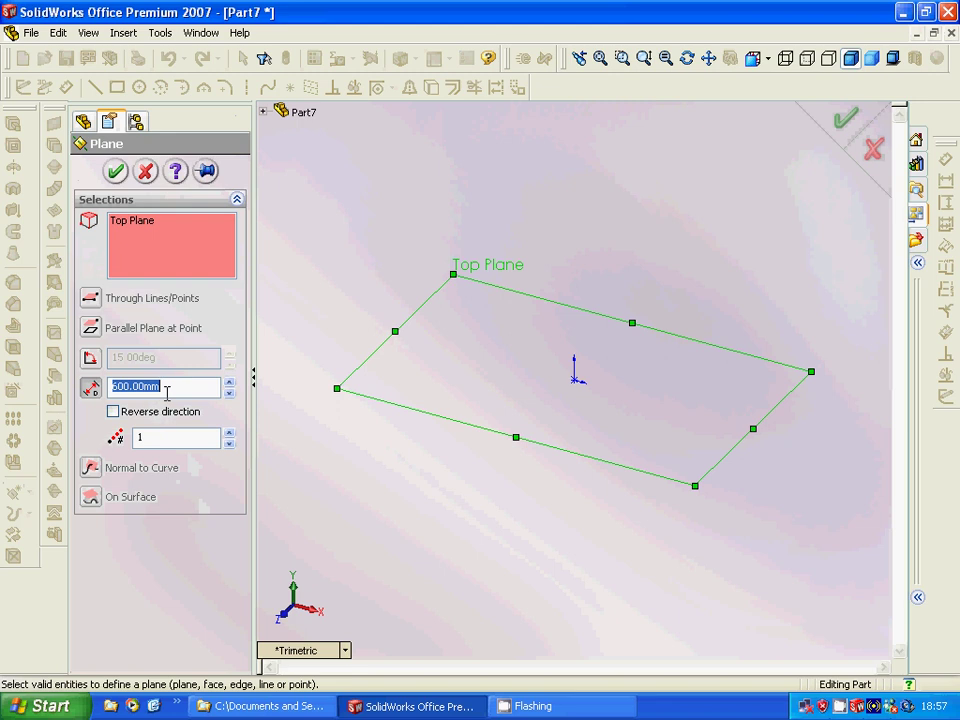
{"action": "left_click", "coordinate": [167, 388]}
{"action": "scroll", "coordinate": [105, 387], "scroll_direction": "down", "scroll_amount": 1}
{"action": "type", "text": "1"}
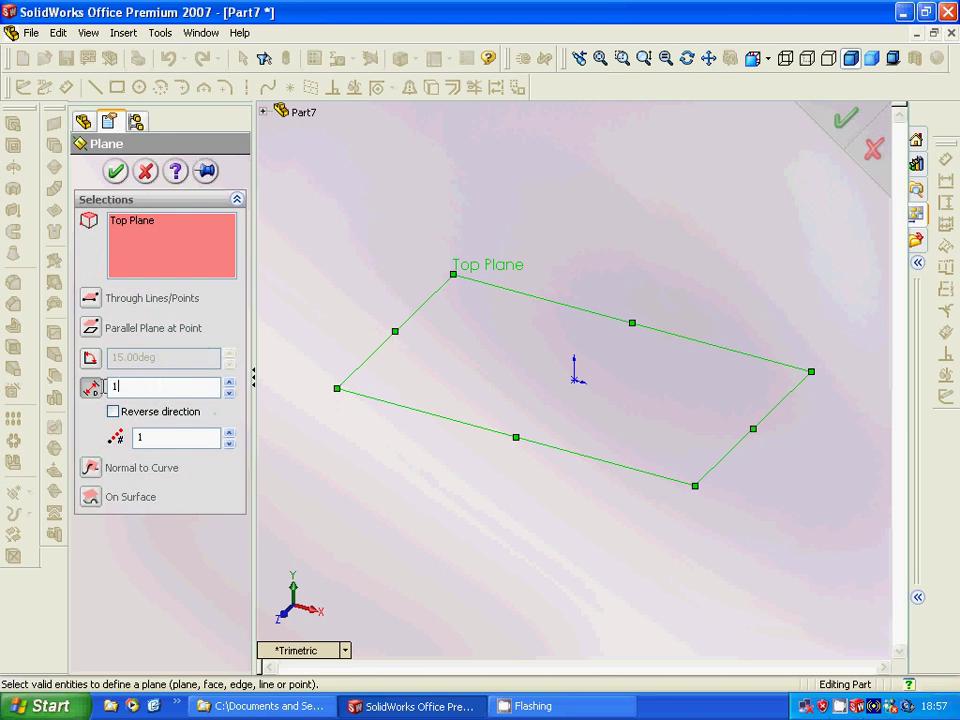
{"action": "type", "text": "00"}
{"action": "left_click", "coordinate": [137, 413]}
{"action": "left_click", "coordinate": [138, 419]}
{"action": "left_click", "coordinate": [114, 172]}
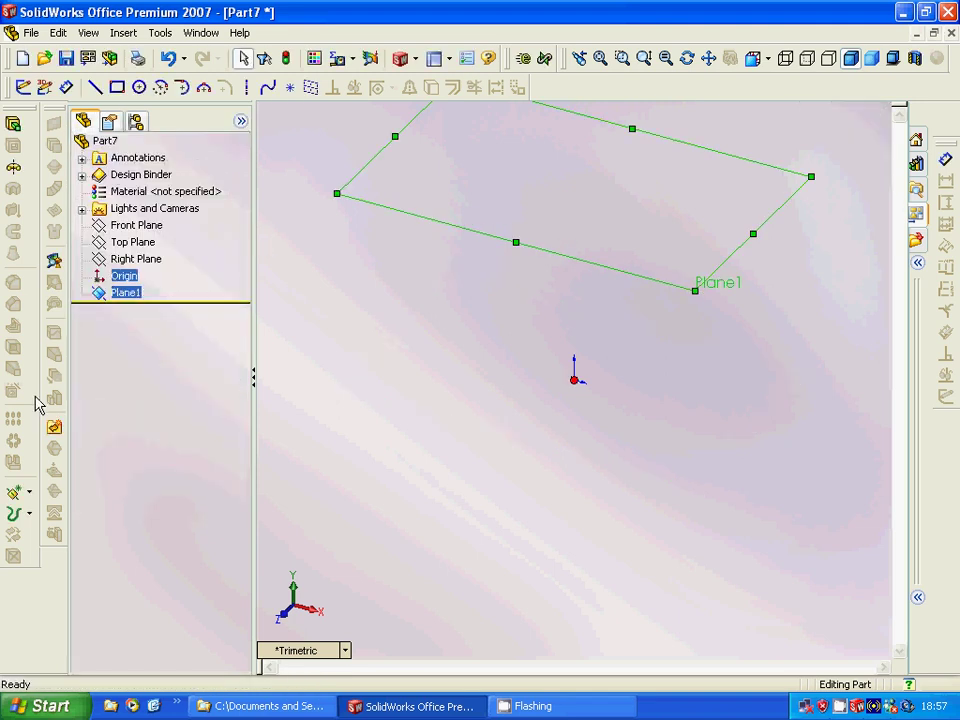
- Add Plane2 offset 100 mm from Plane1
{"action": "left_click", "coordinate": [14, 493]}
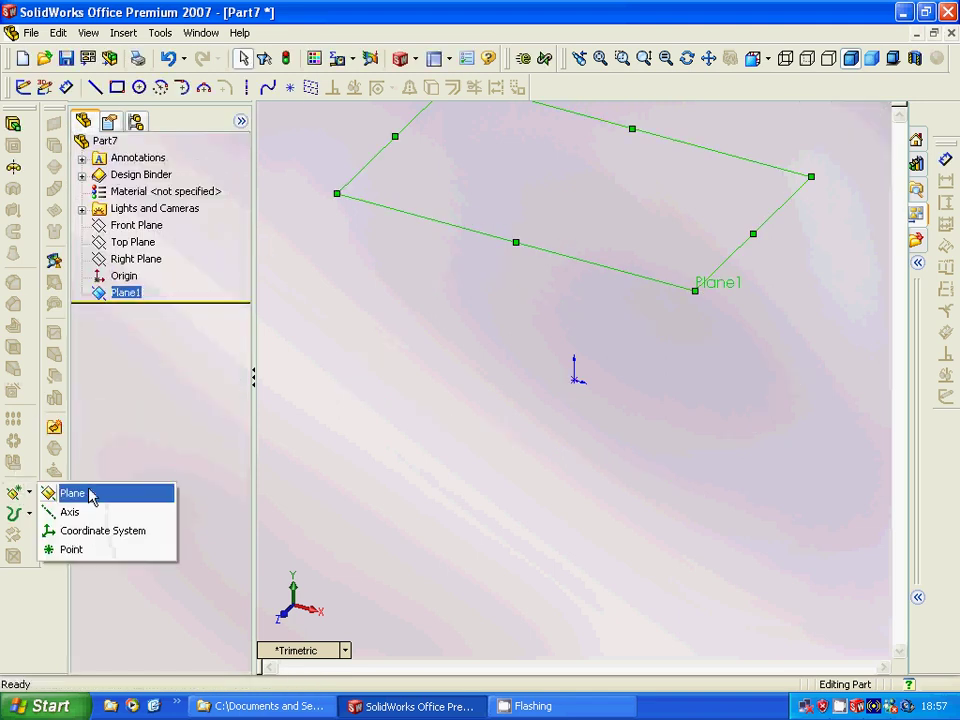
{"action": "left_click", "coordinate": [62, 496]}
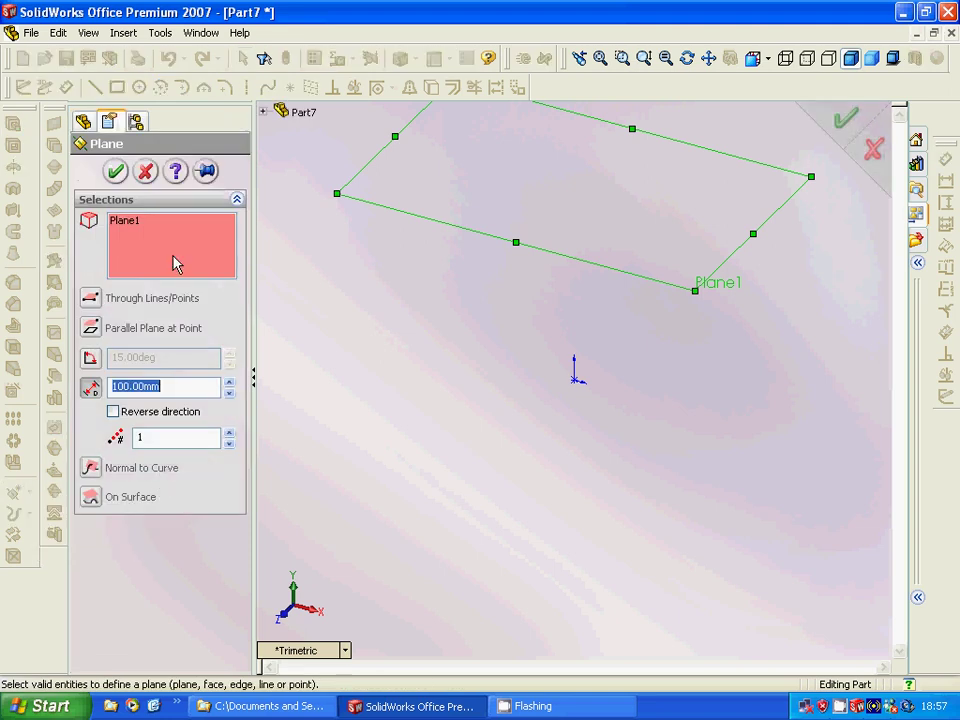
{"action": "left_click", "coordinate": [116, 171]}
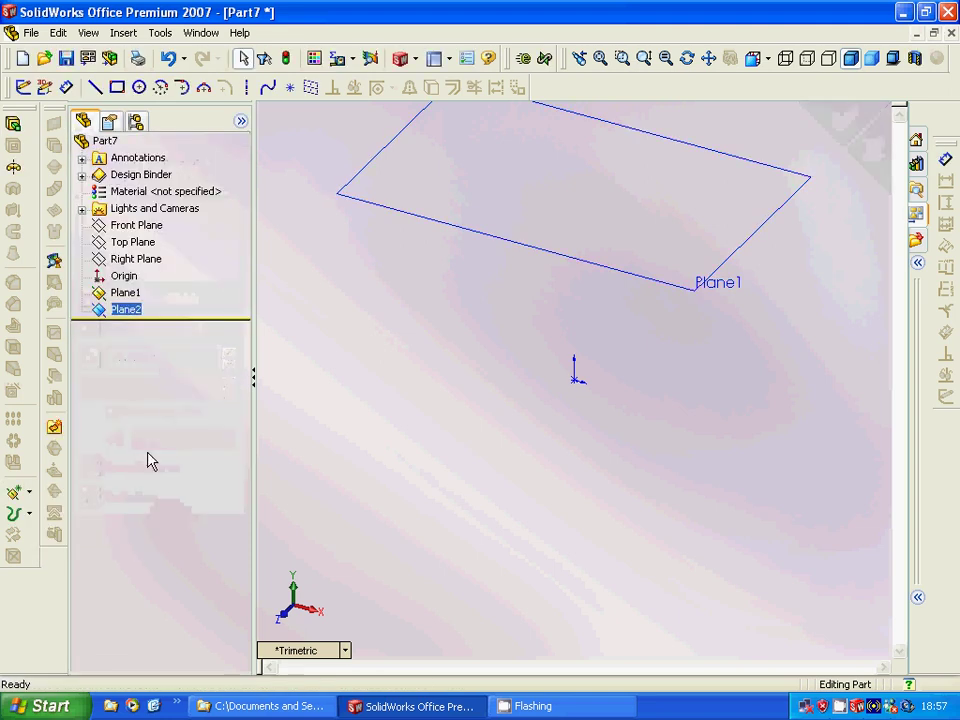
- Add Plane3 offset 100 mm from Plane2 and fit all planes in view
{"action": "left_click", "coordinate": [28, 492]}
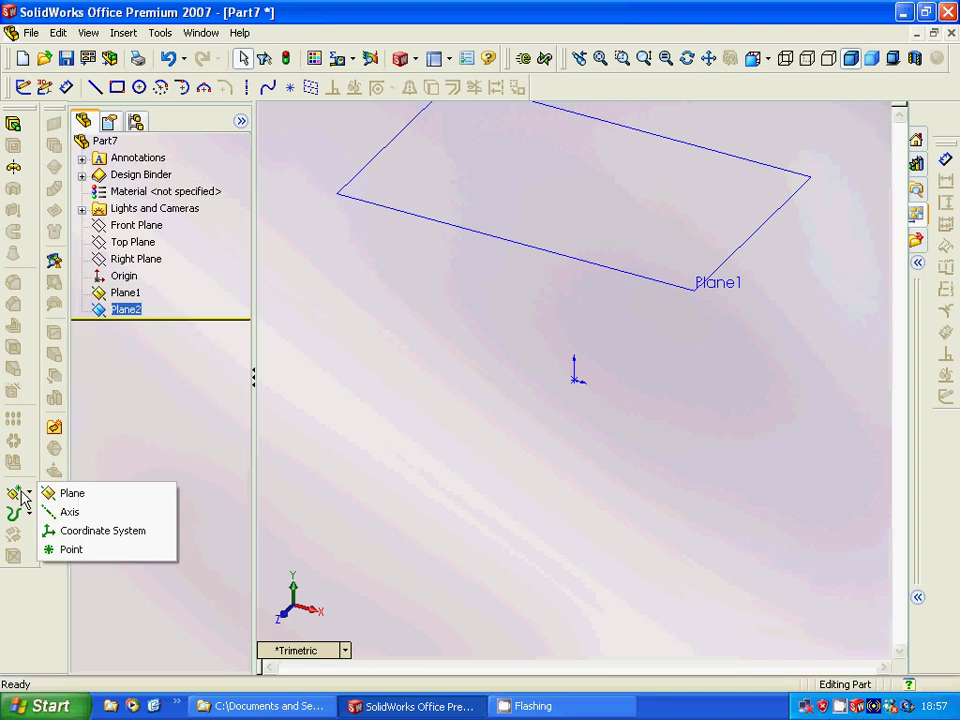
{"action": "left_click", "coordinate": [75, 492]}
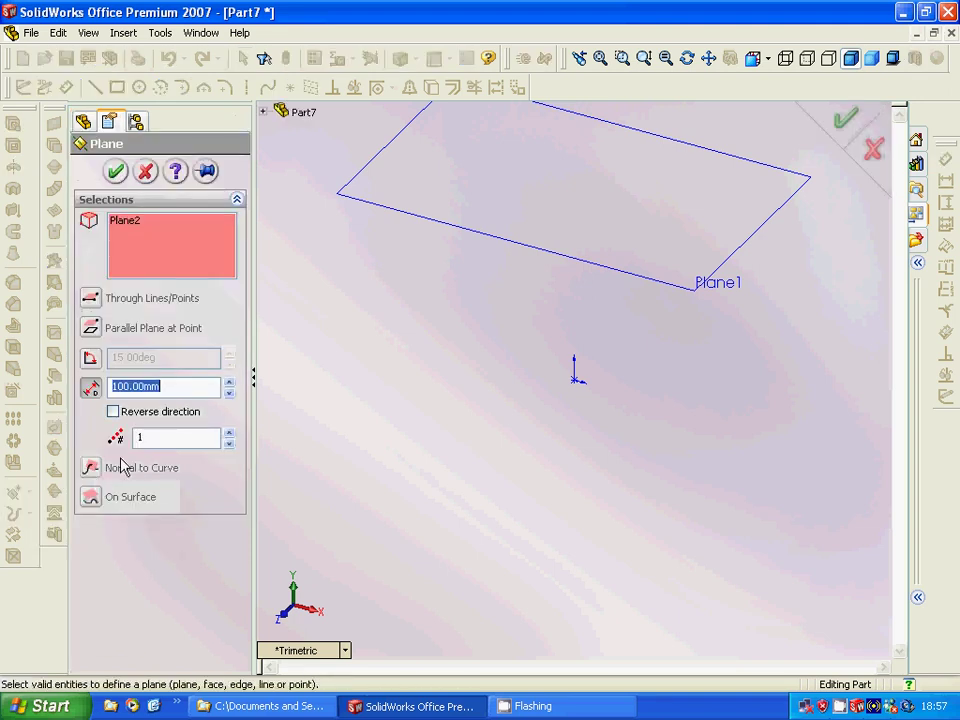
{"action": "key", "text": "Return"}
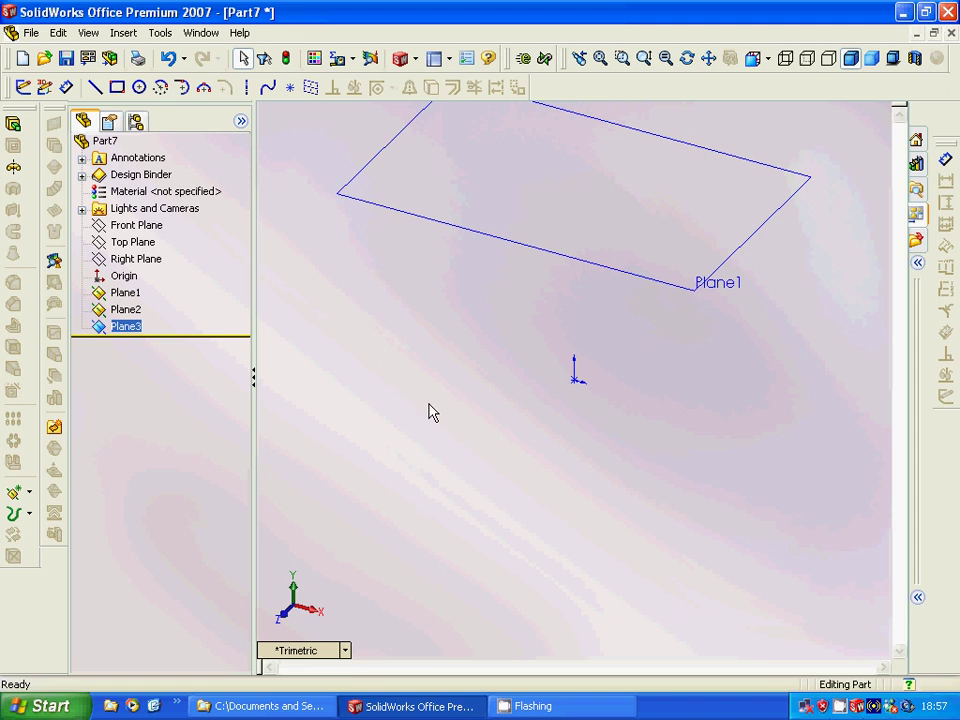
{"action": "left_click", "coordinate": [600, 58]}
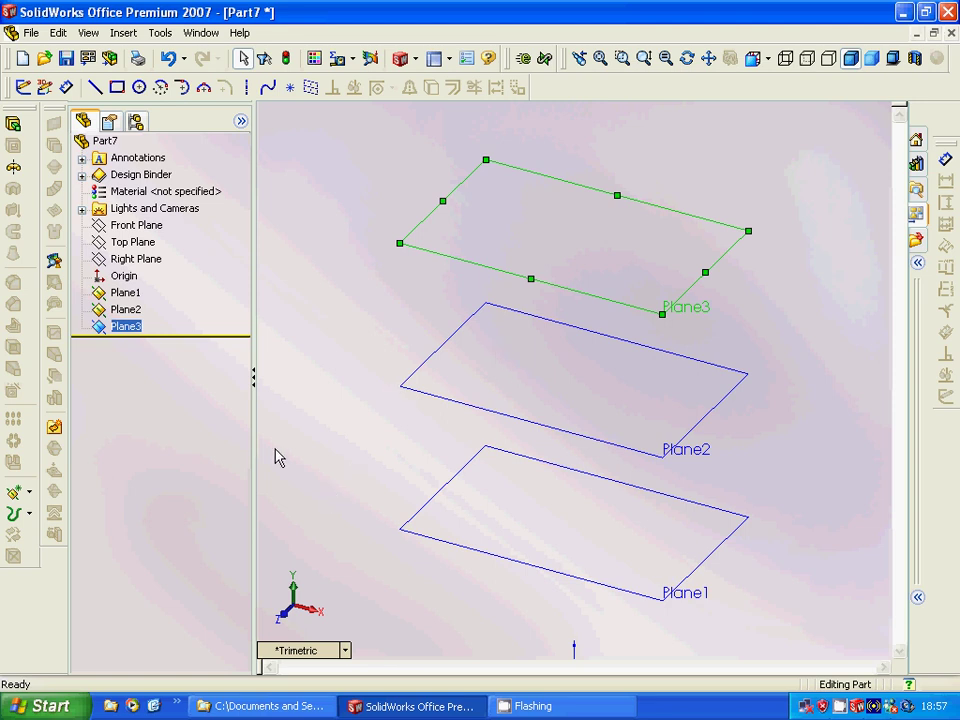
{"action": "left_click", "coordinate": [133, 242]}
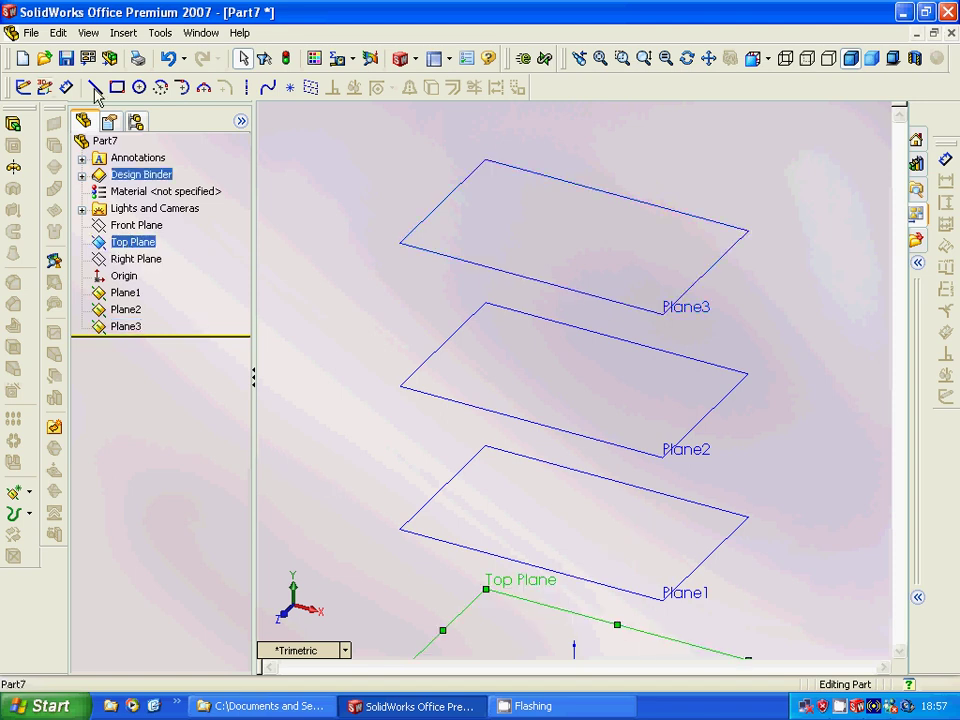
- Draw a 15 mm radius circle on the Top Plane, right of the origin, and close Sketch1
{"action": "left_click", "coordinate": [22, 87]}
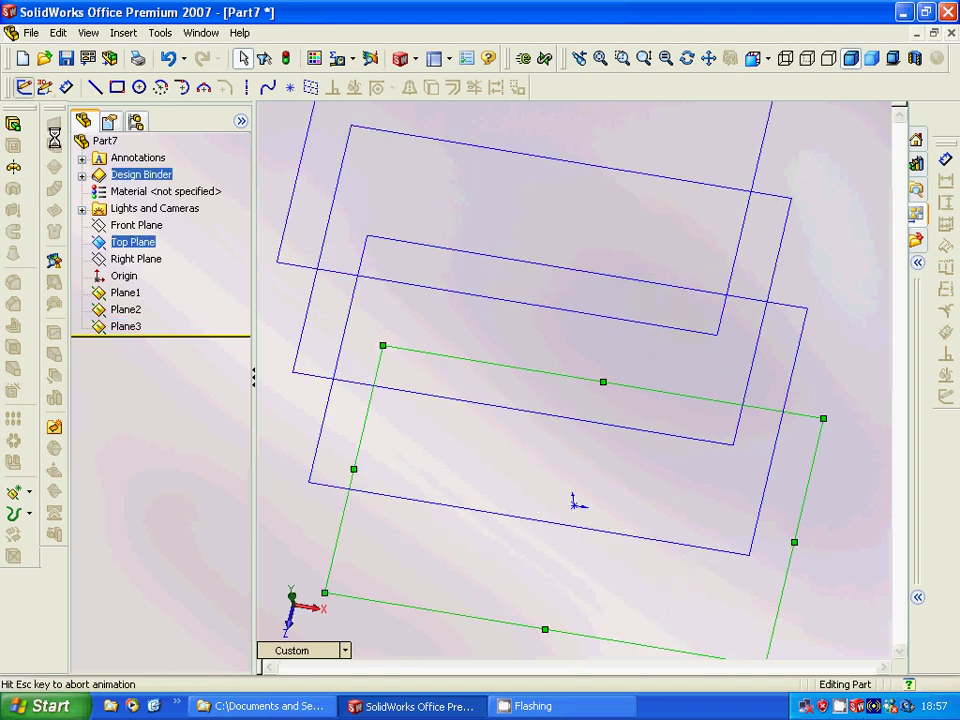
{"action": "left_click", "coordinate": [139, 87]}
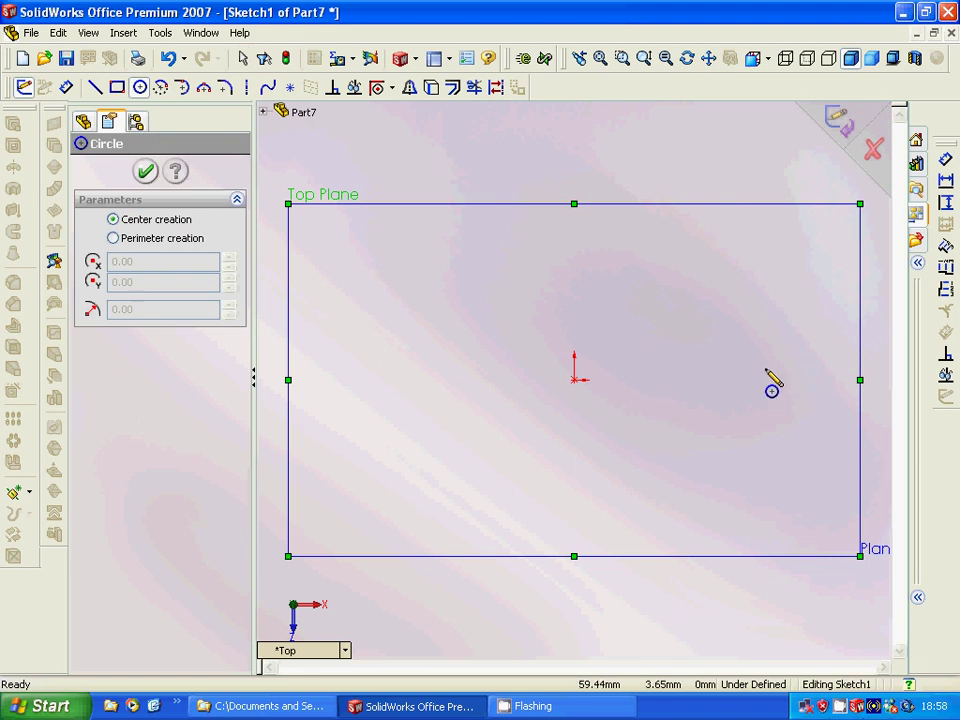
{"action": "left_click", "coordinate": [766, 369]}
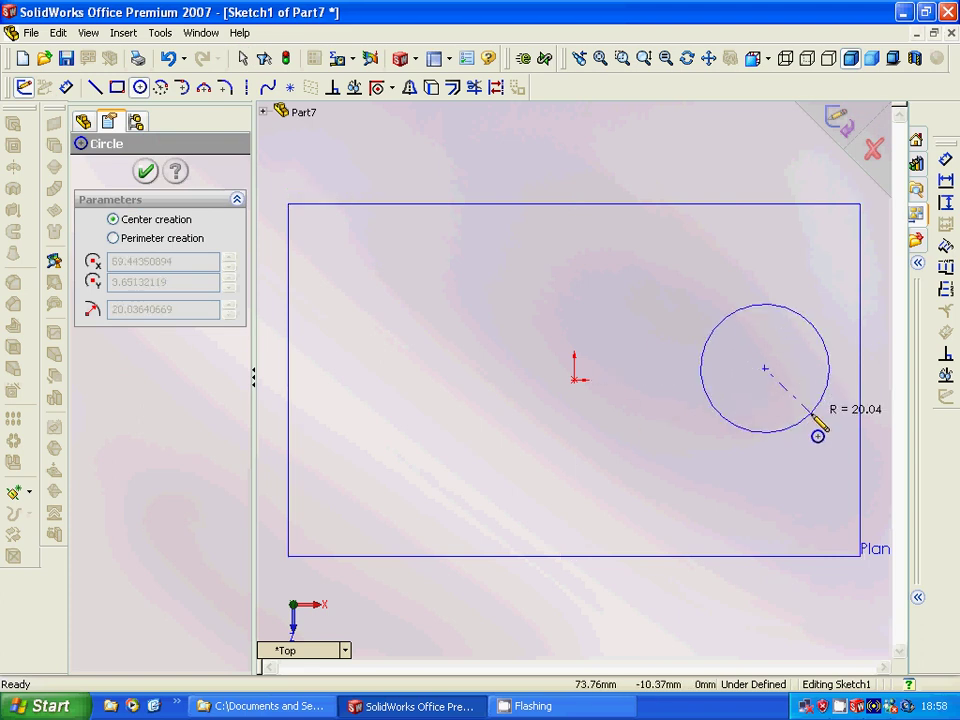
{"action": "left_click", "coordinate": [808, 429]}
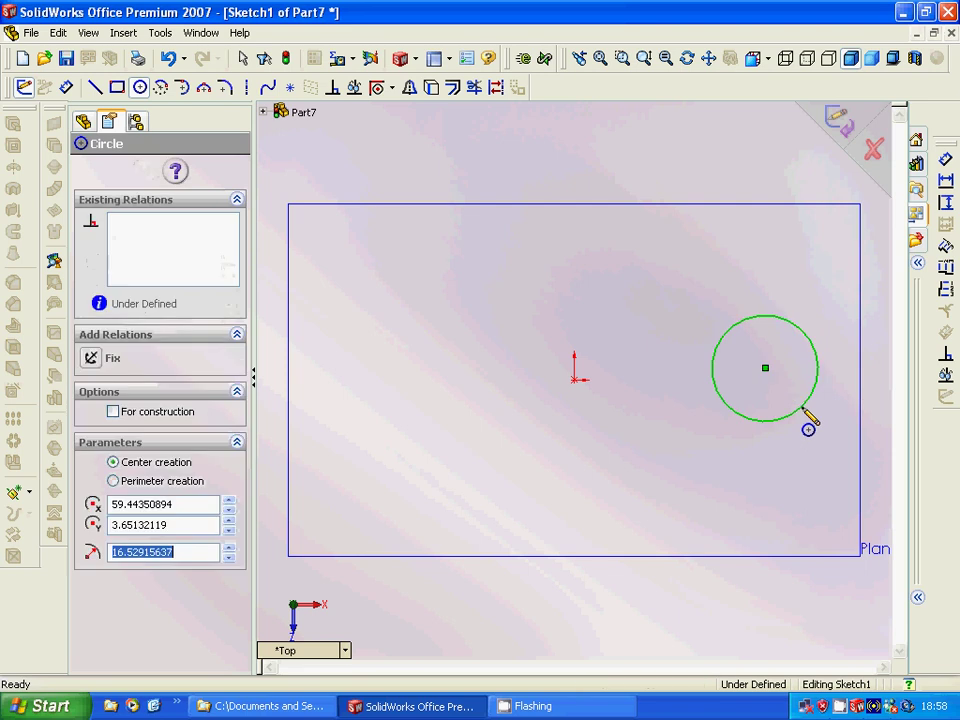
{"action": "type", "text": "15"}
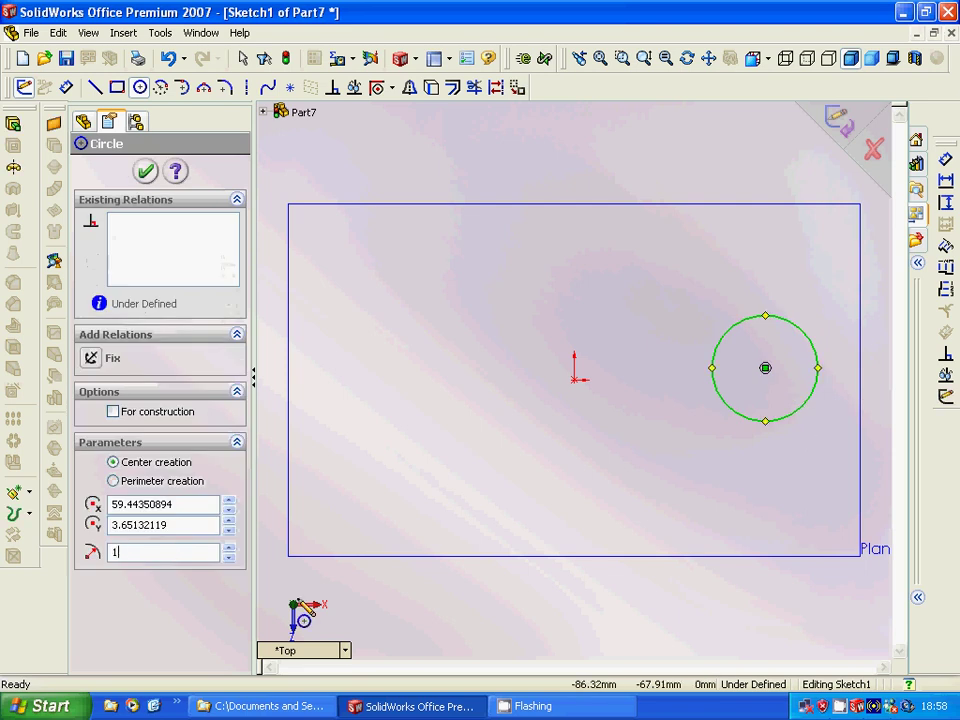
{"action": "key", "text": "Return"}
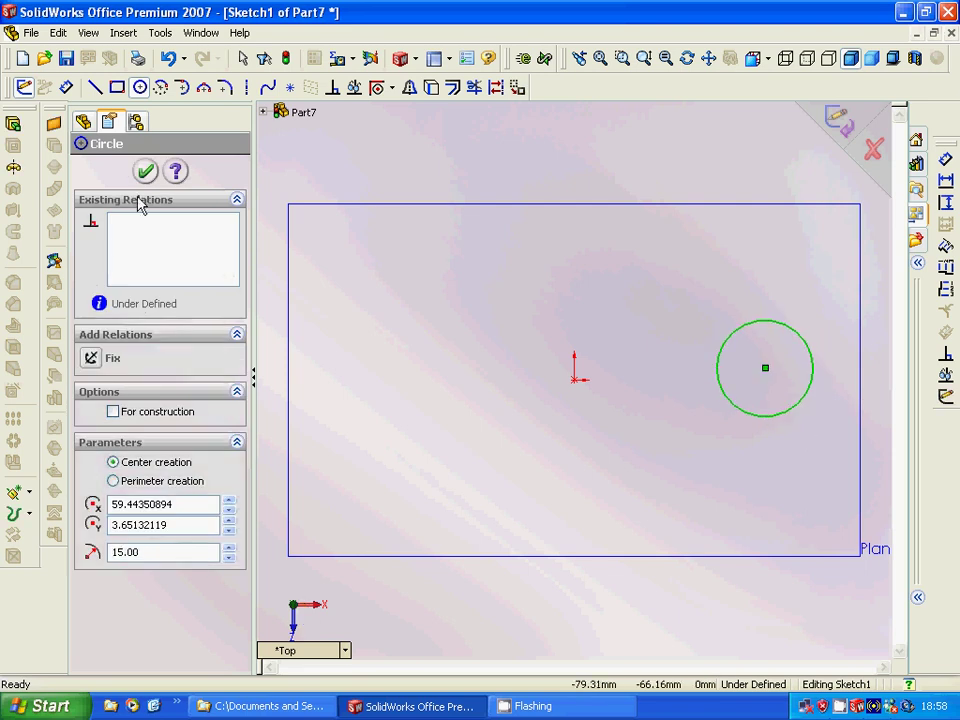
{"action": "key", "text": "Escape"}
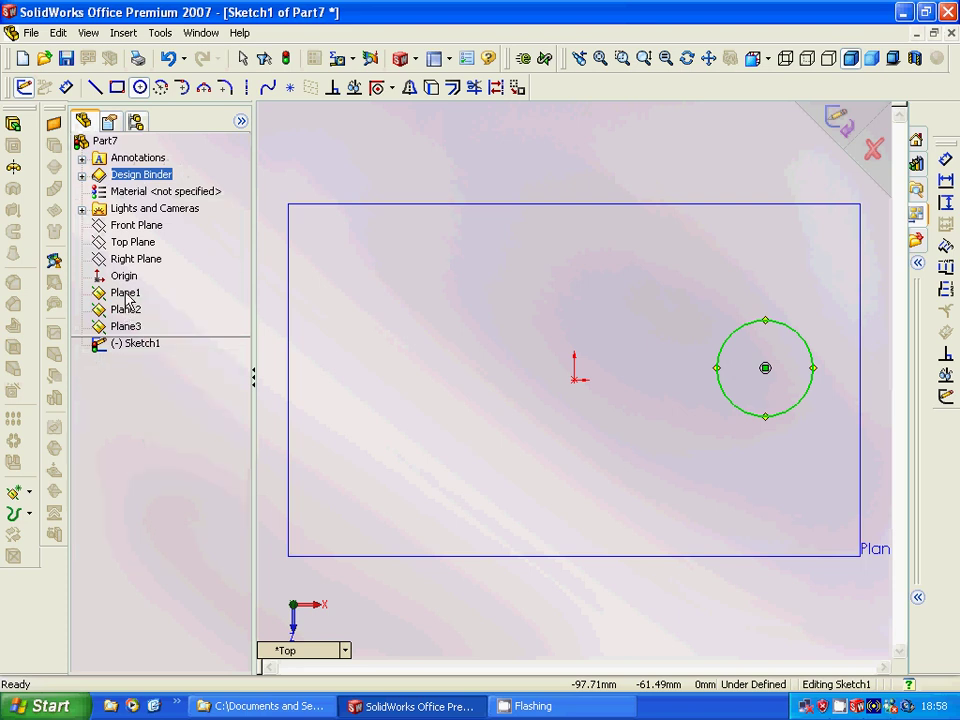
{"action": "left_click", "coordinate": [126, 293]}
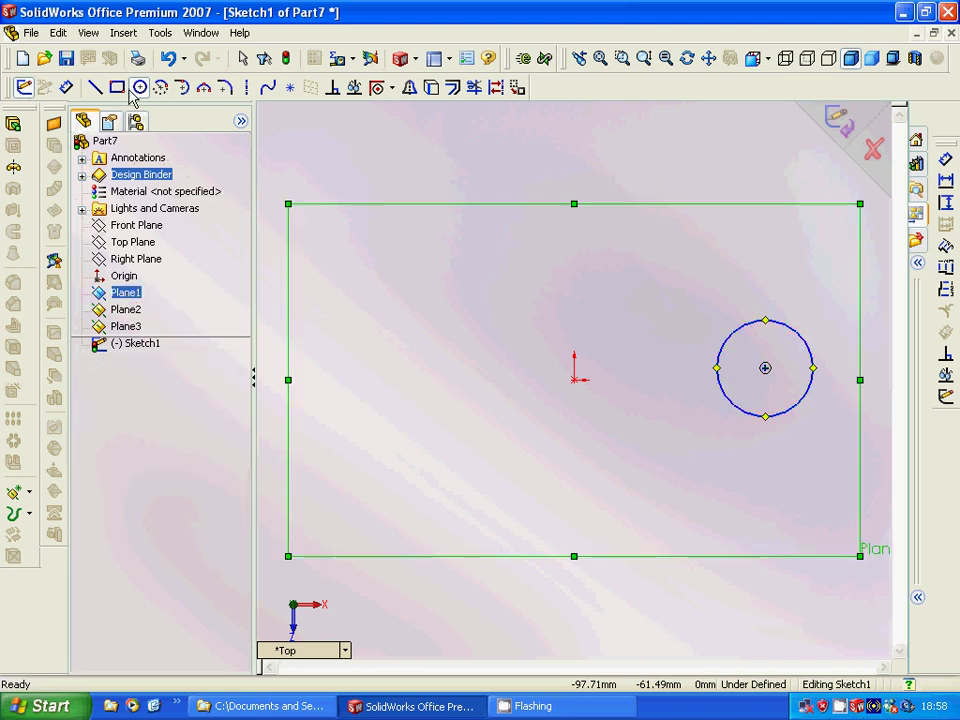
{"action": "left_click", "coordinate": [24, 87]}
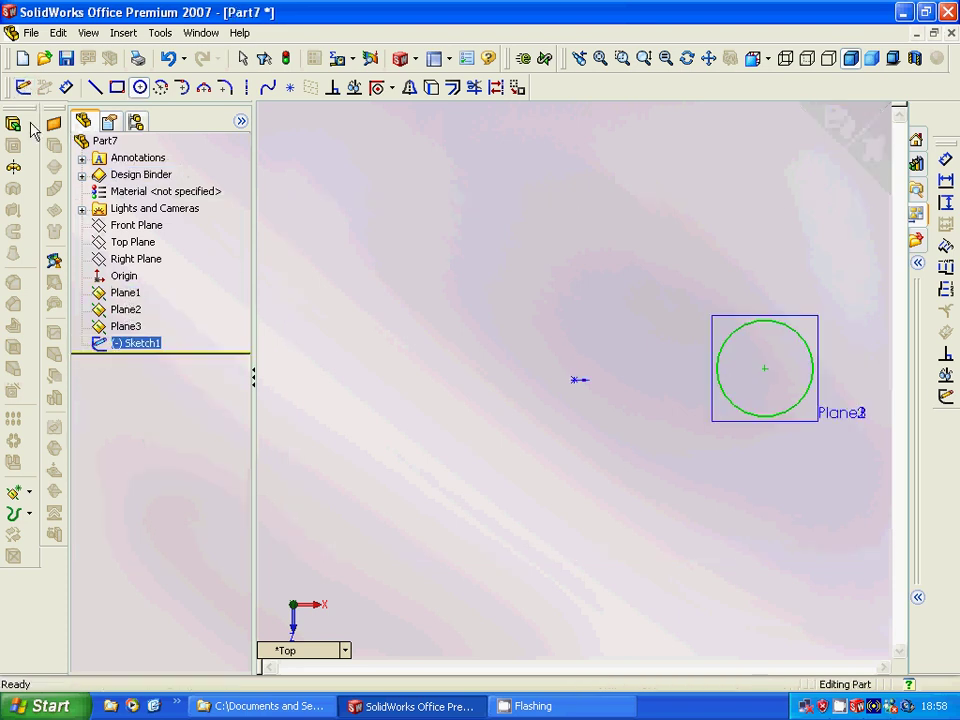
- Sketch a 30 mm radius circle on Plane1, centred over the first circle
{"action": "left_click", "coordinate": [125, 292]}
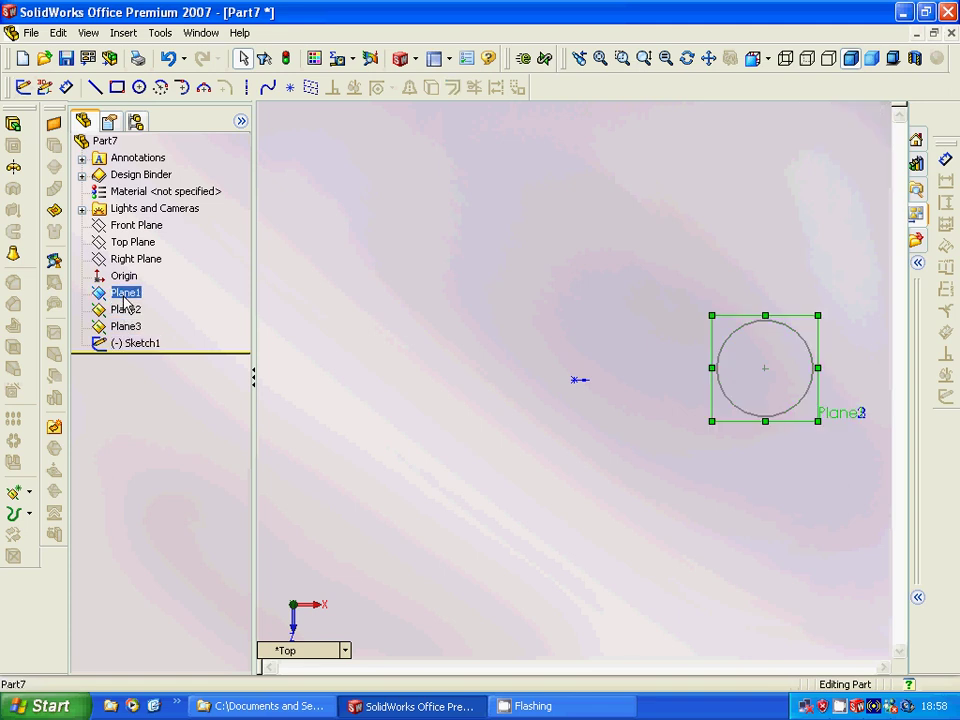
{"action": "left_click", "coordinate": [24, 88]}
{"action": "left_click", "coordinate": [140, 88]}
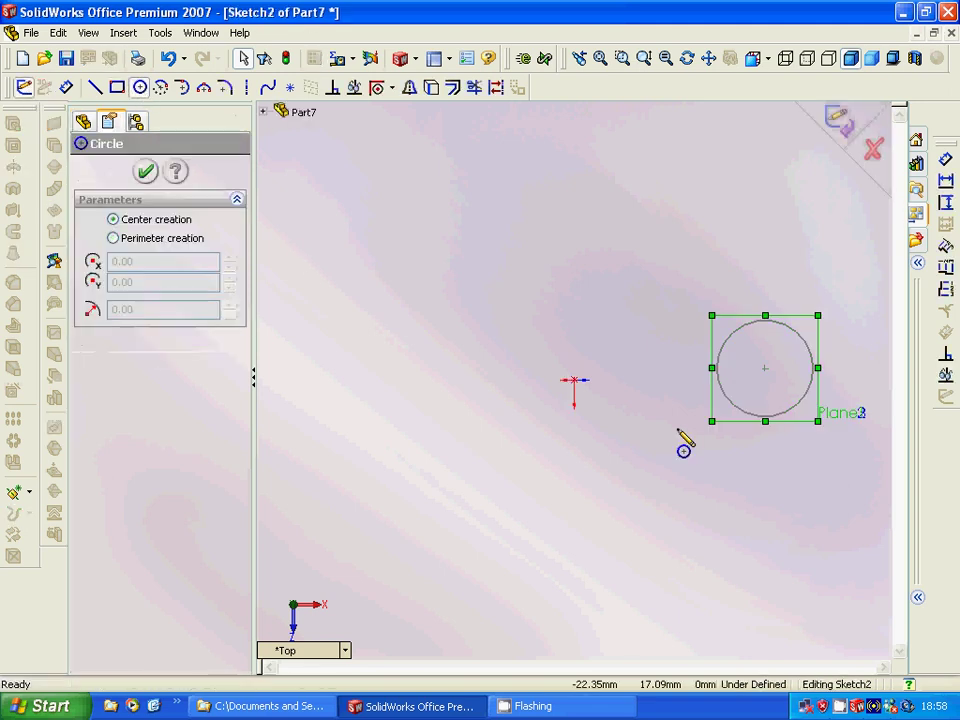
{"action": "left_click", "coordinate": [765, 368]}
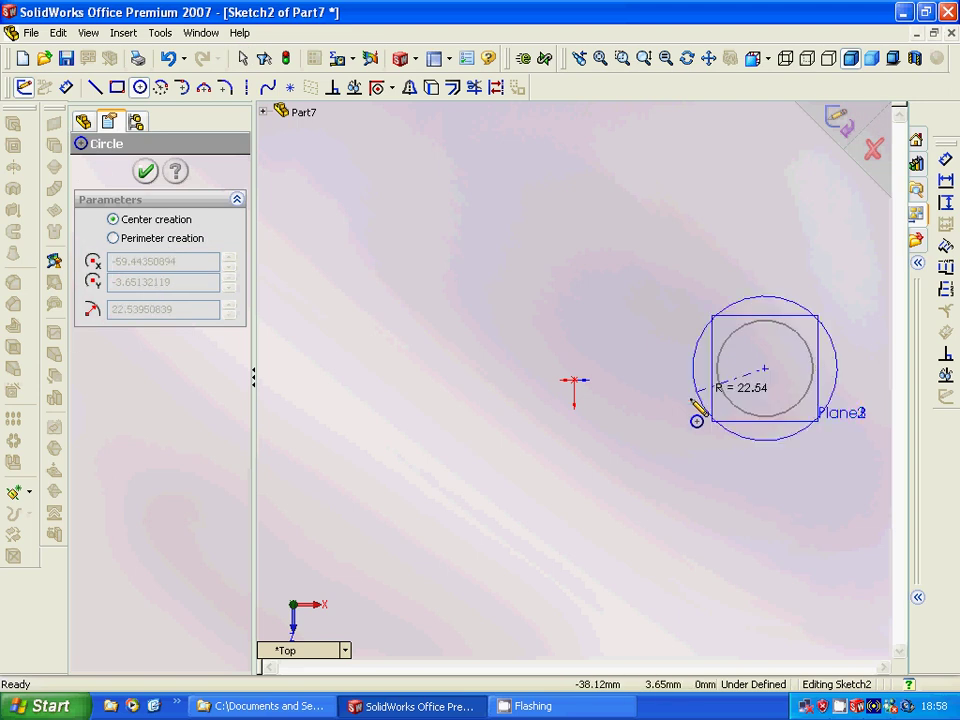
{"action": "left_click", "coordinate": [691, 420]}
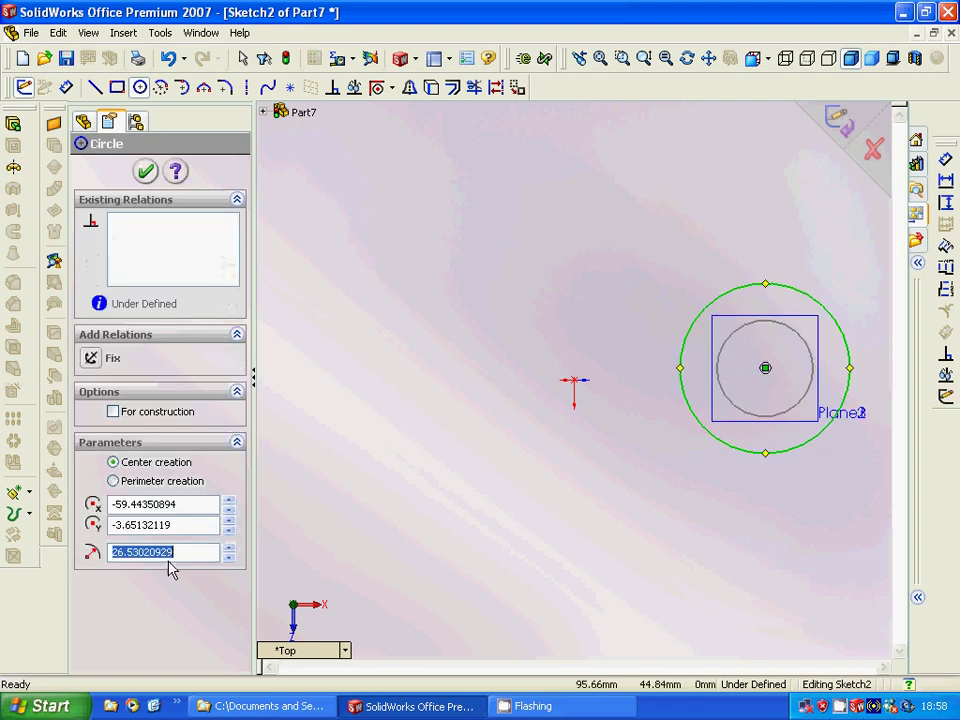
{"action": "type", "text": "30"}
{"action": "key", "text": "Return"}
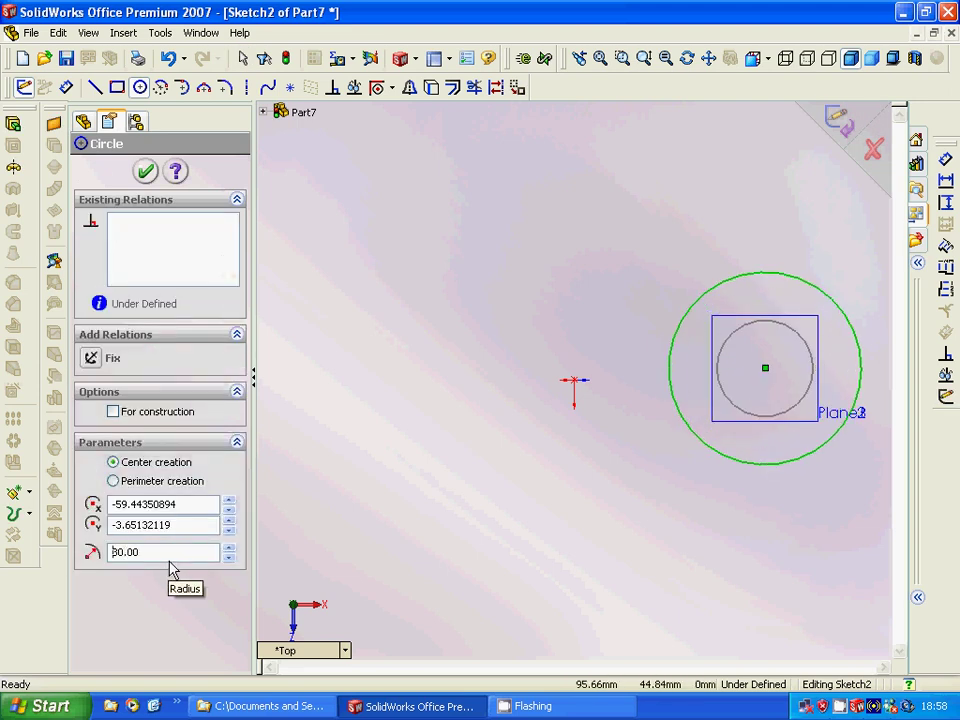
{"action": "left_click", "coordinate": [146, 172]}
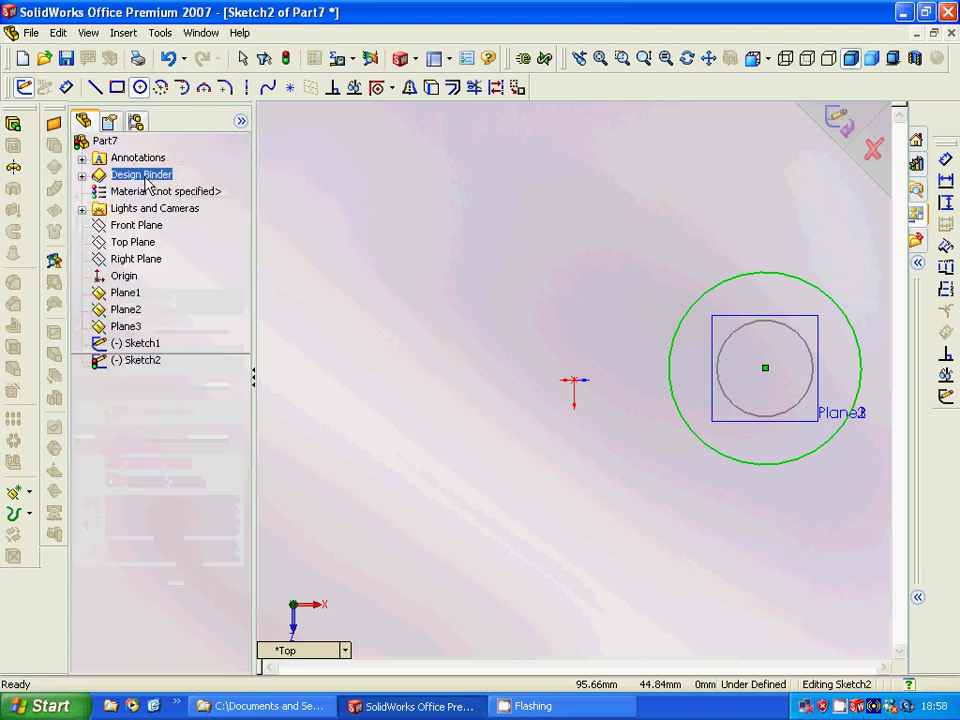
{"action": "left_click", "coordinate": [23, 87]}
{"action": "left_click", "coordinate": [128, 310]}
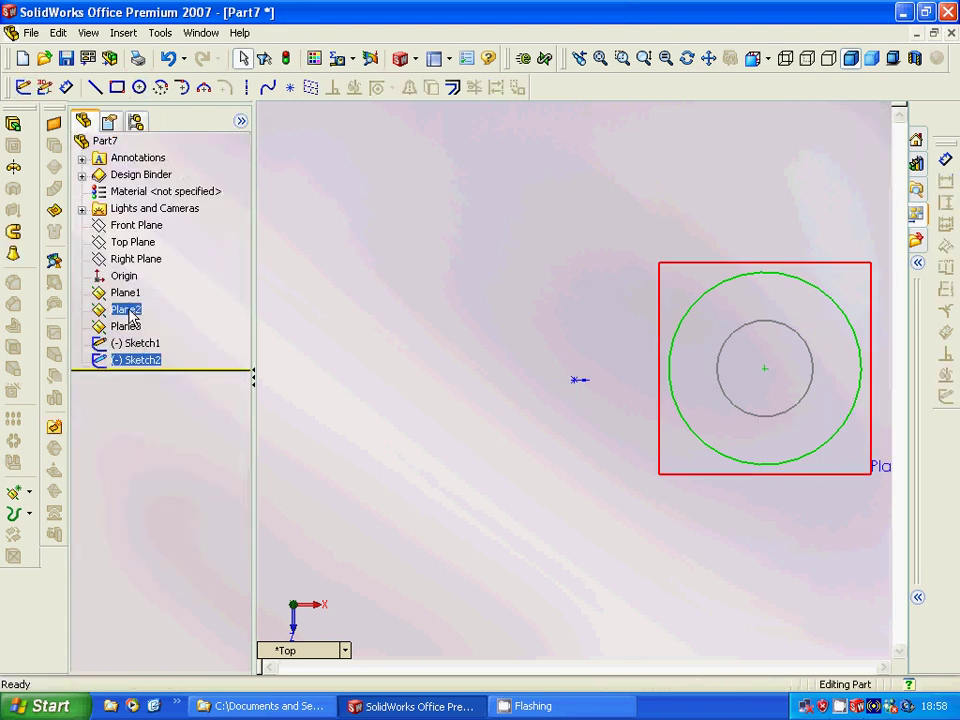
{"action": "left_click", "coordinate": [128, 313]}
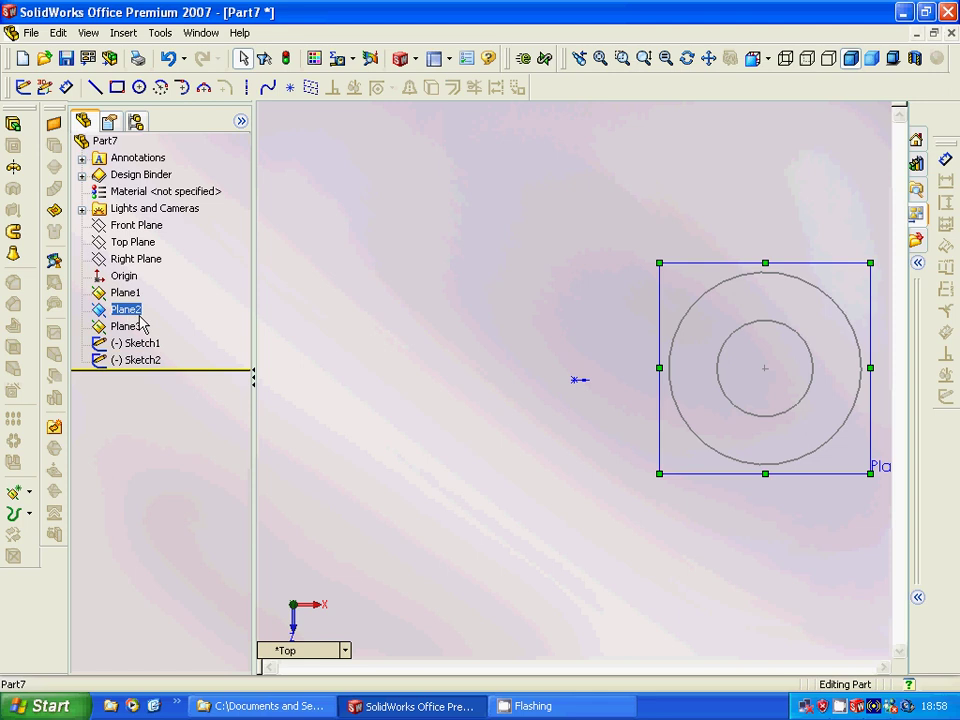
- Draw a 20 mm radius circle on Plane2 concentric with the lower circles
{"action": "left_click", "coordinate": [23, 87]}
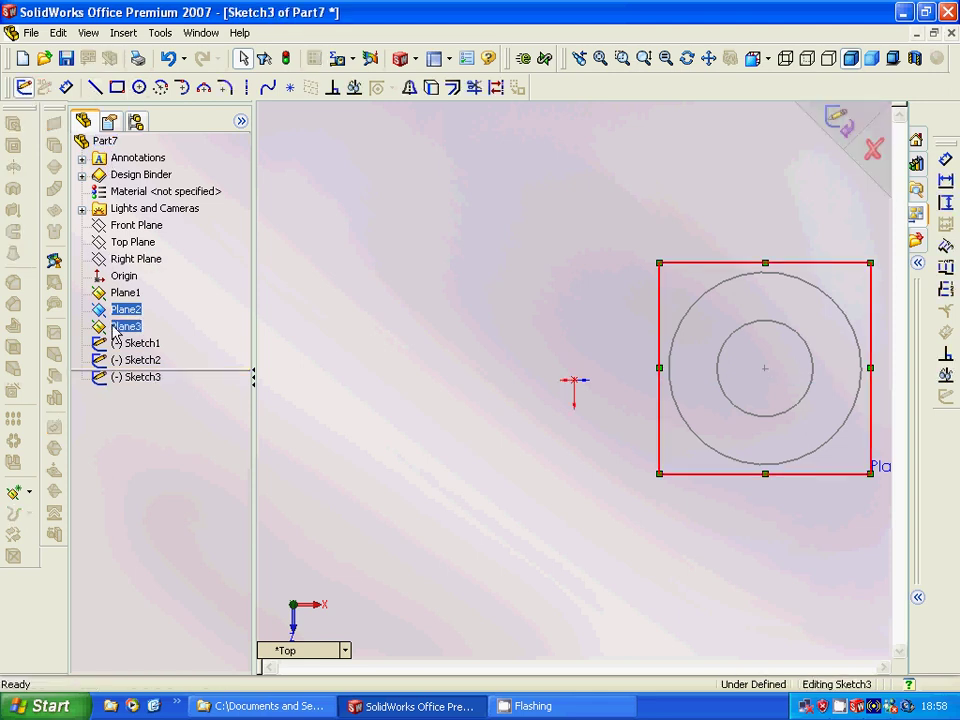
{"action": "left_click", "coordinate": [141, 88]}
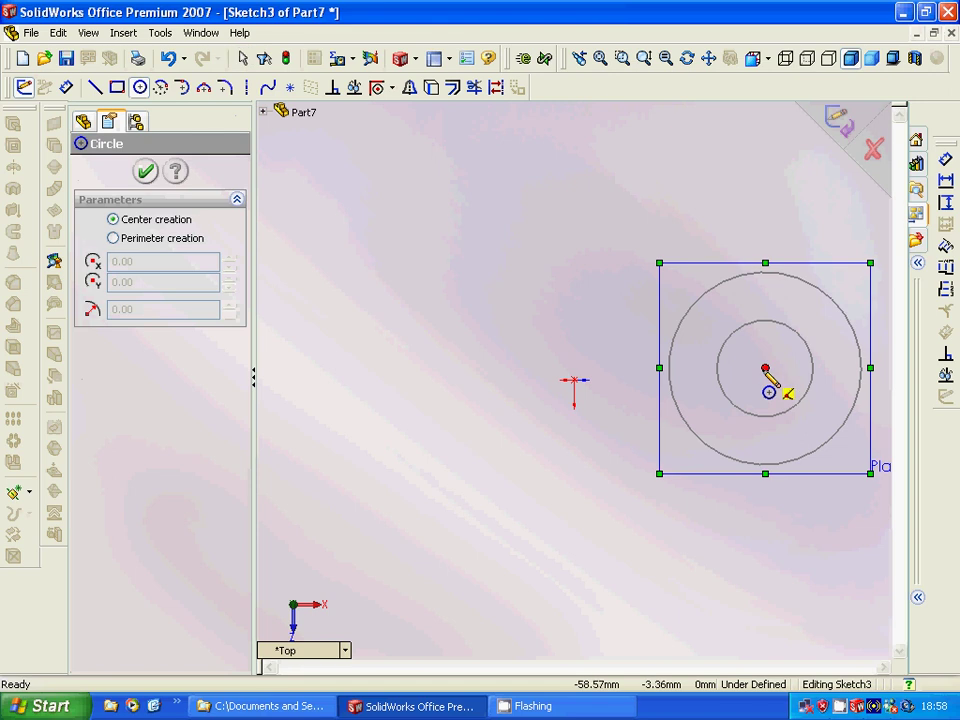
{"action": "left_click", "coordinate": [766, 369]}
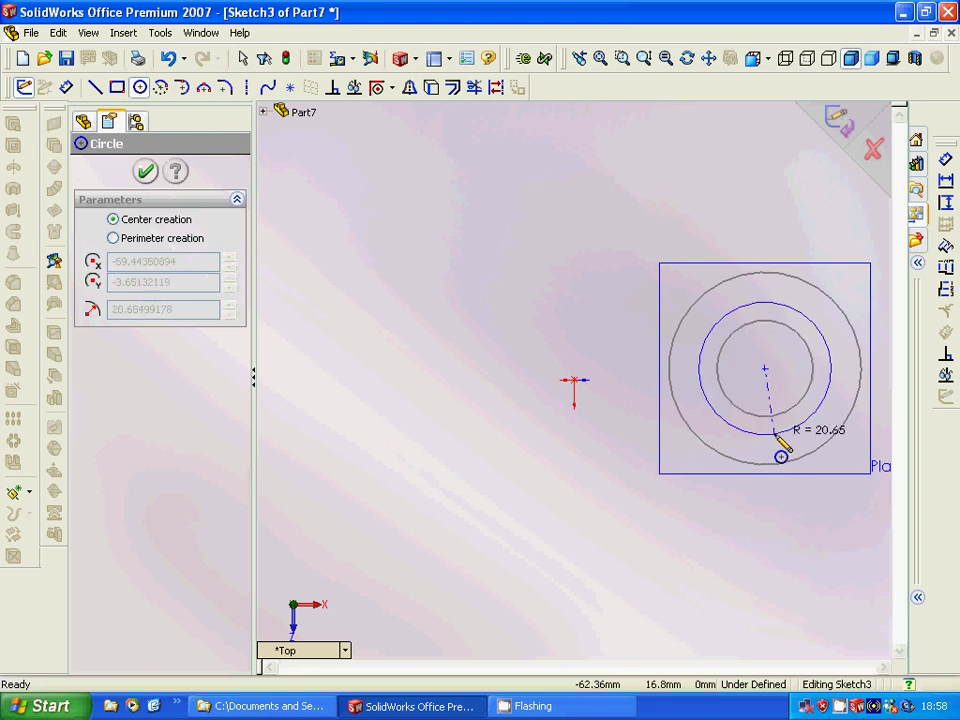
{"action": "left_click", "coordinate": [781, 449]}
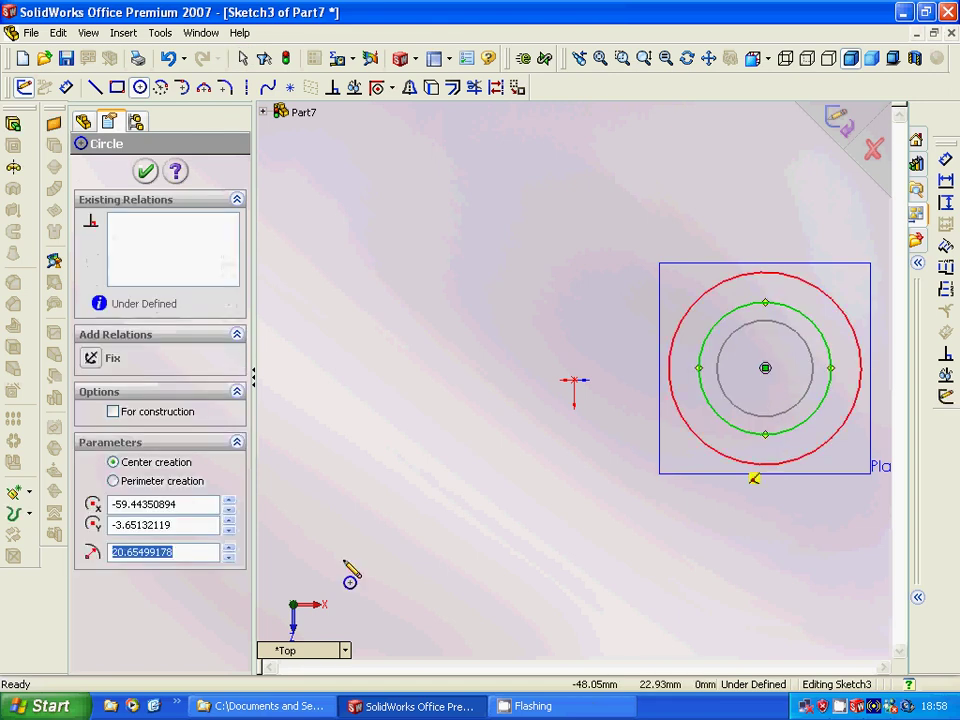
{"action": "type", "text": "20"}
{"action": "key", "text": "Return"}
{"action": "left_click", "coordinate": [86, 121]}
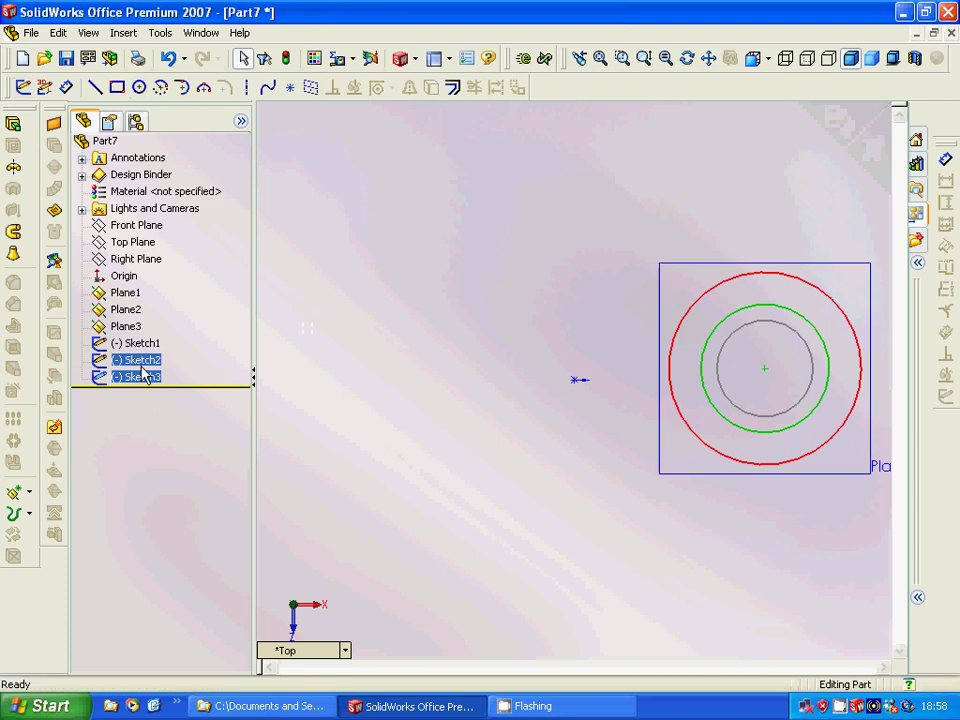
{"action": "left_click", "coordinate": [126, 326]}
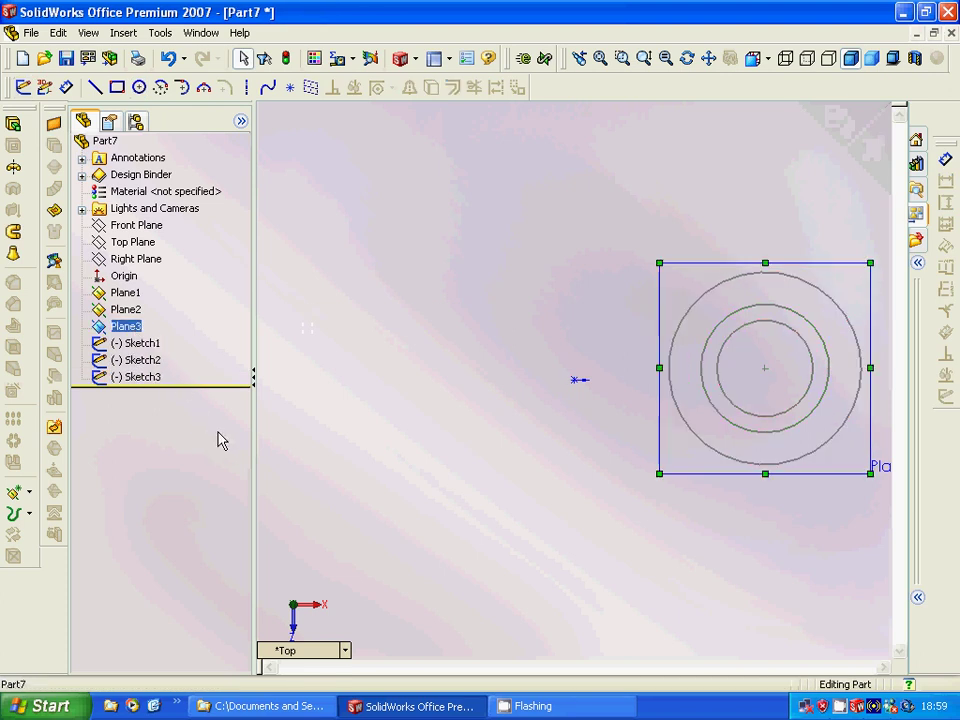
- Draw a 5 mm radius circle on Plane3 at the shared centre
{"action": "left_click", "coordinate": [105, 141]}
{"action": "left_click", "coordinate": [22, 87]}
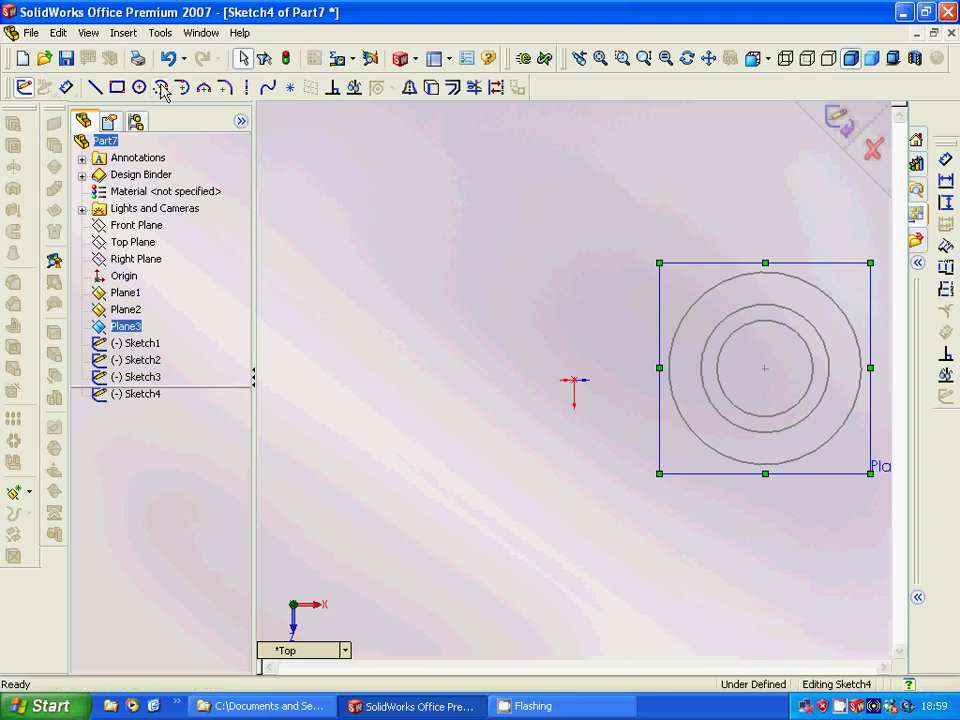
{"action": "left_click", "coordinate": [139, 88]}
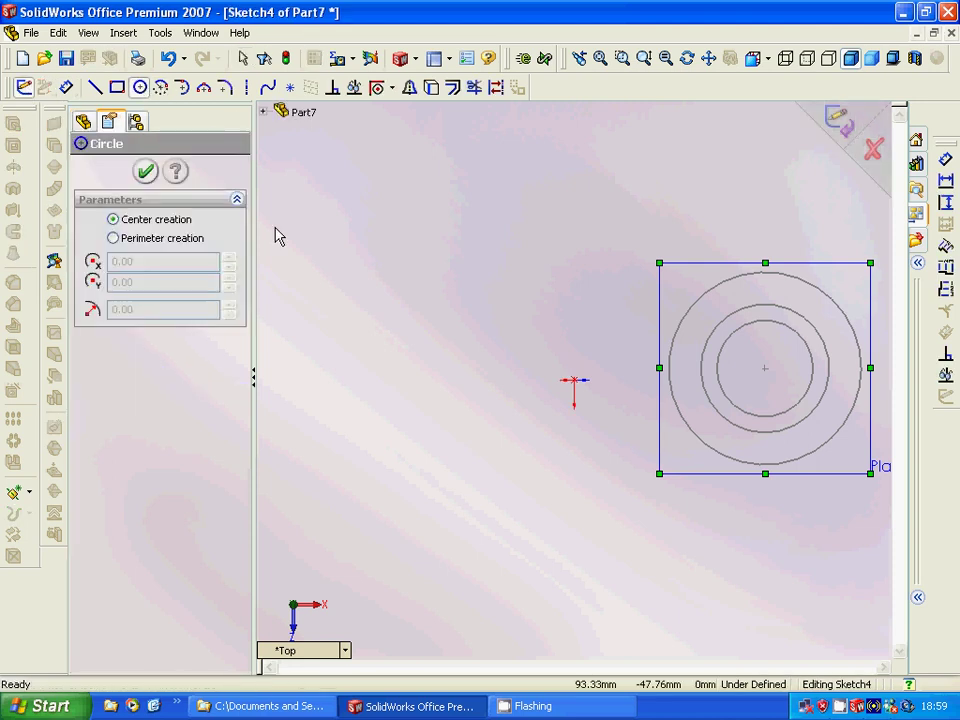
{"action": "left_click", "coordinate": [765, 368]}
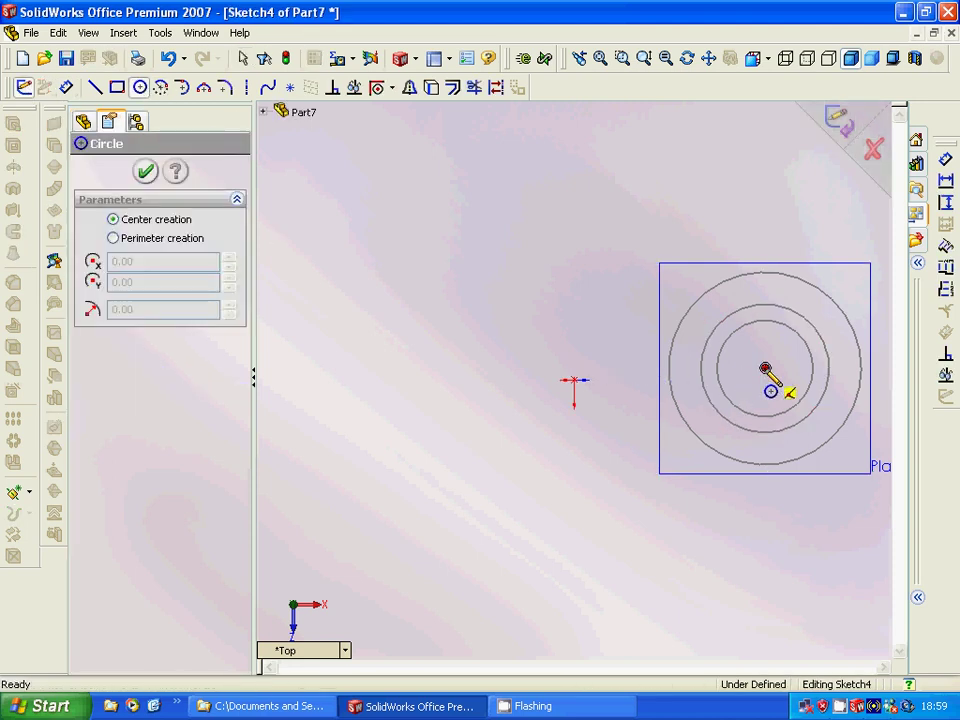
{"action": "left_click", "coordinate": [767, 389]}
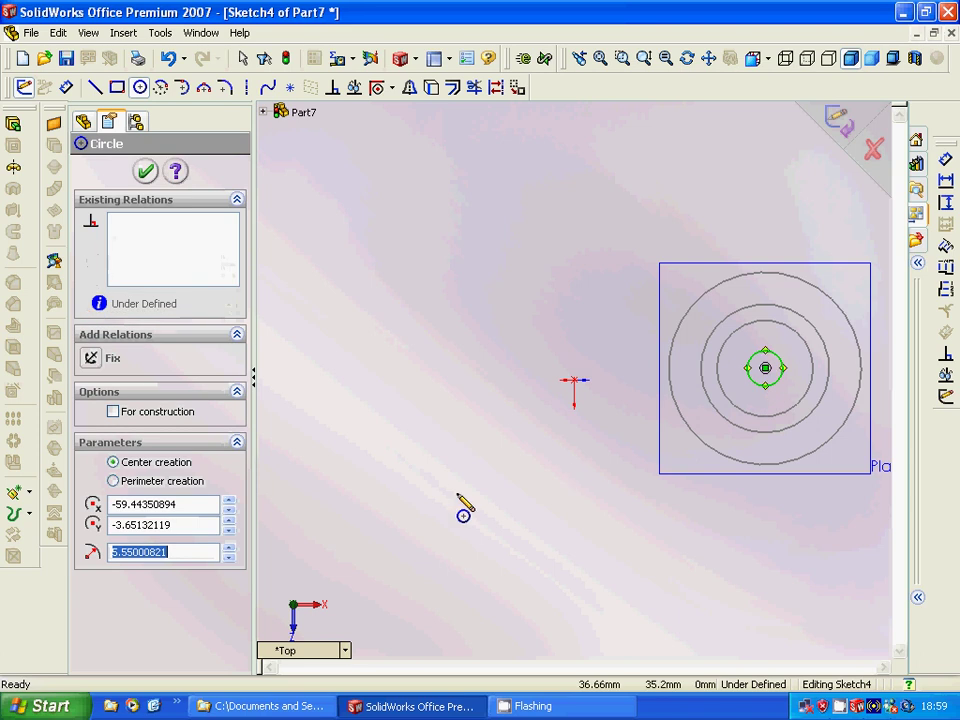
{"action": "type", "text": "5"}
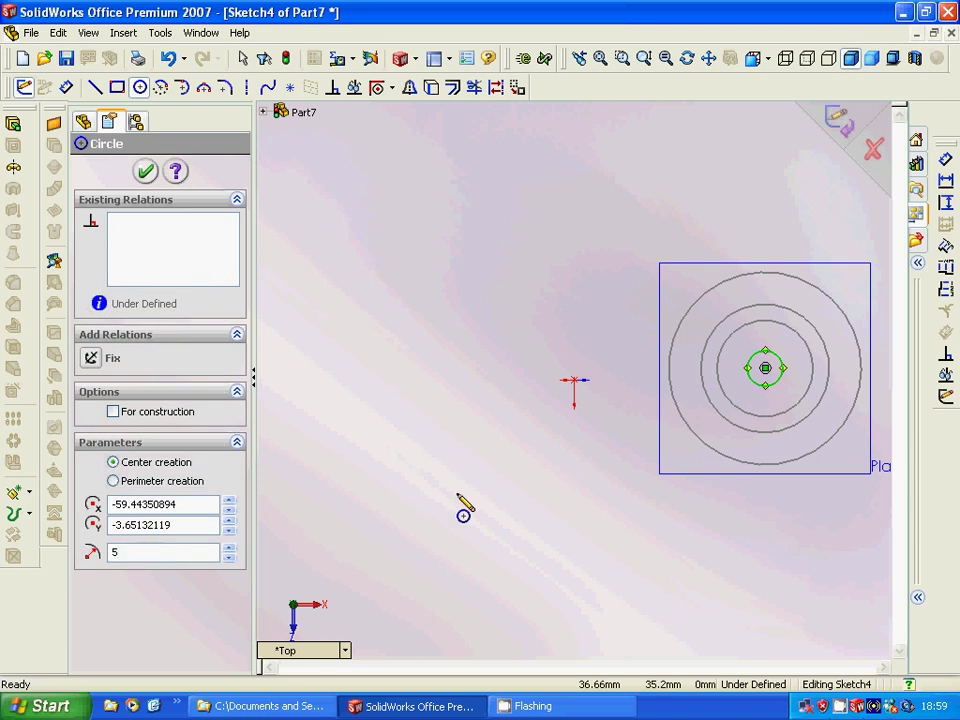
{"action": "key", "text": "Return"}
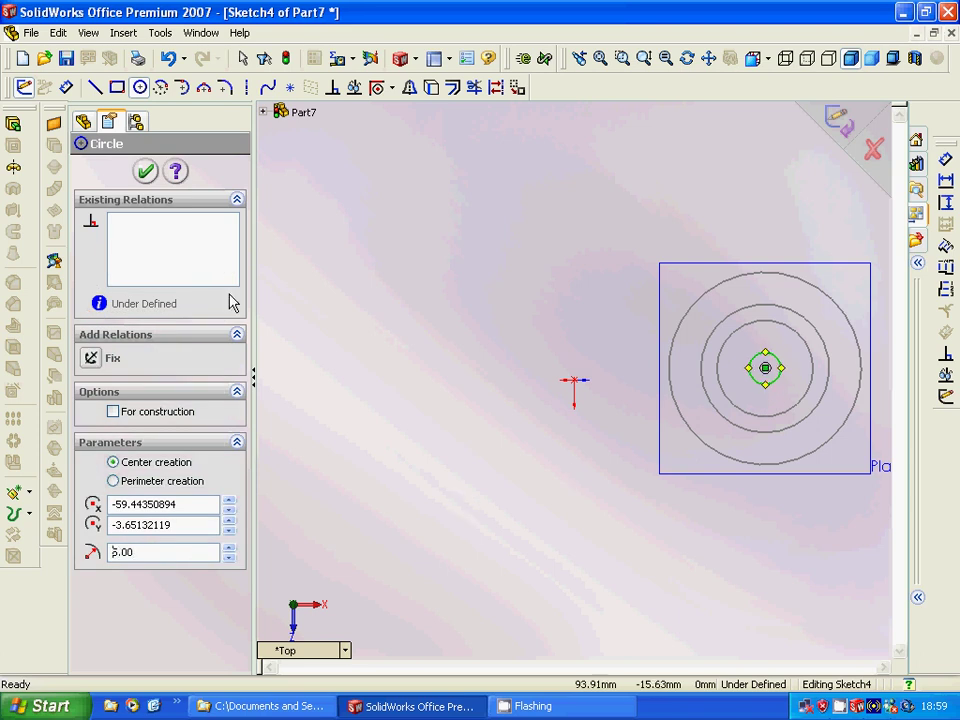
{"action": "left_click", "coordinate": [146, 173]}
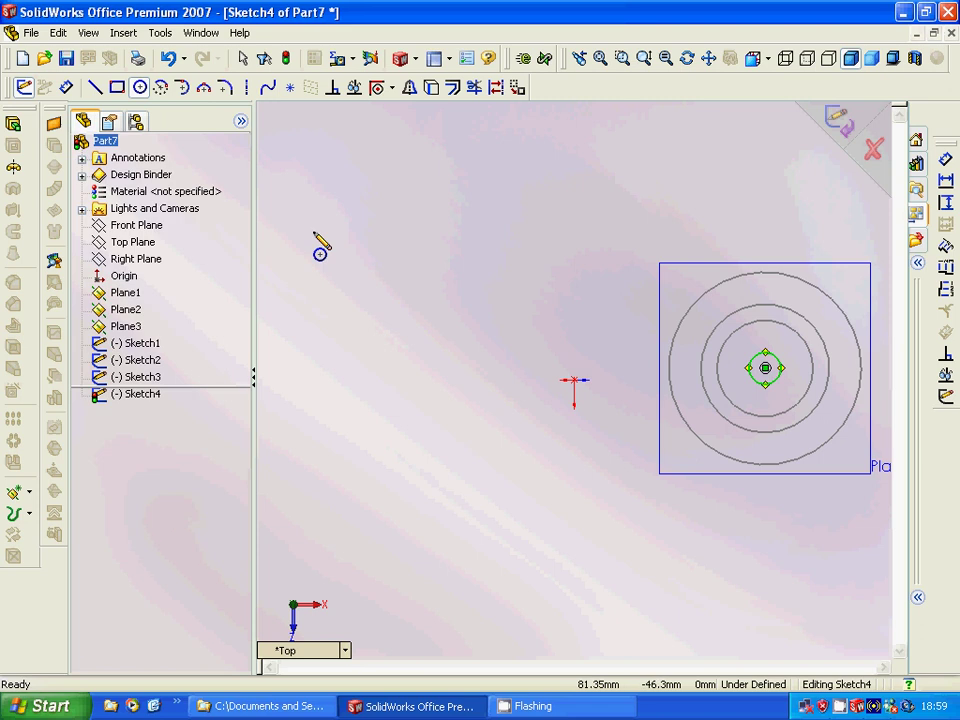
- Loft a solid through Sketch4, Sketch3, Sketch2 and Sketch1, realigning the connector, viewed isometrically
{"action": "left_click", "coordinate": [767, 58]}
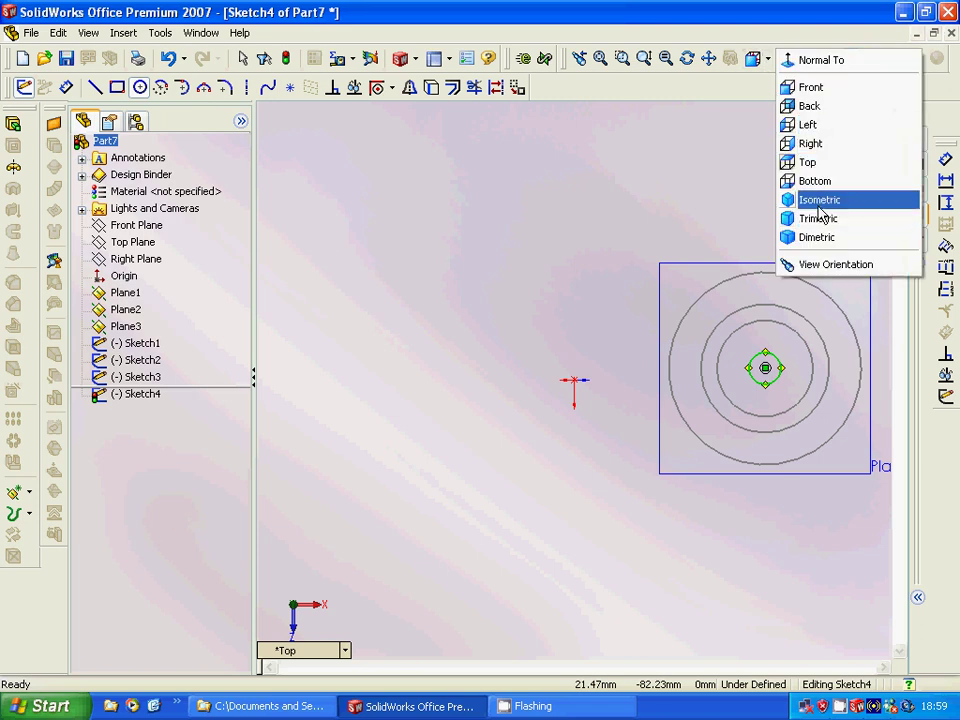
{"action": "left_click", "coordinate": [819, 203]}
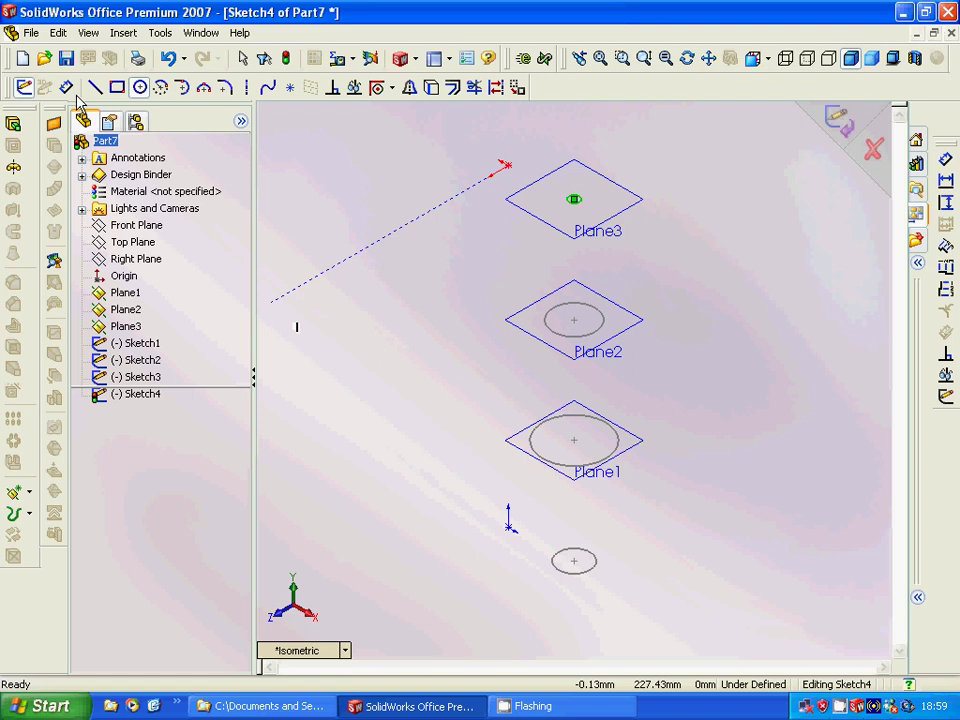
{"action": "left_click", "coordinate": [22, 88]}
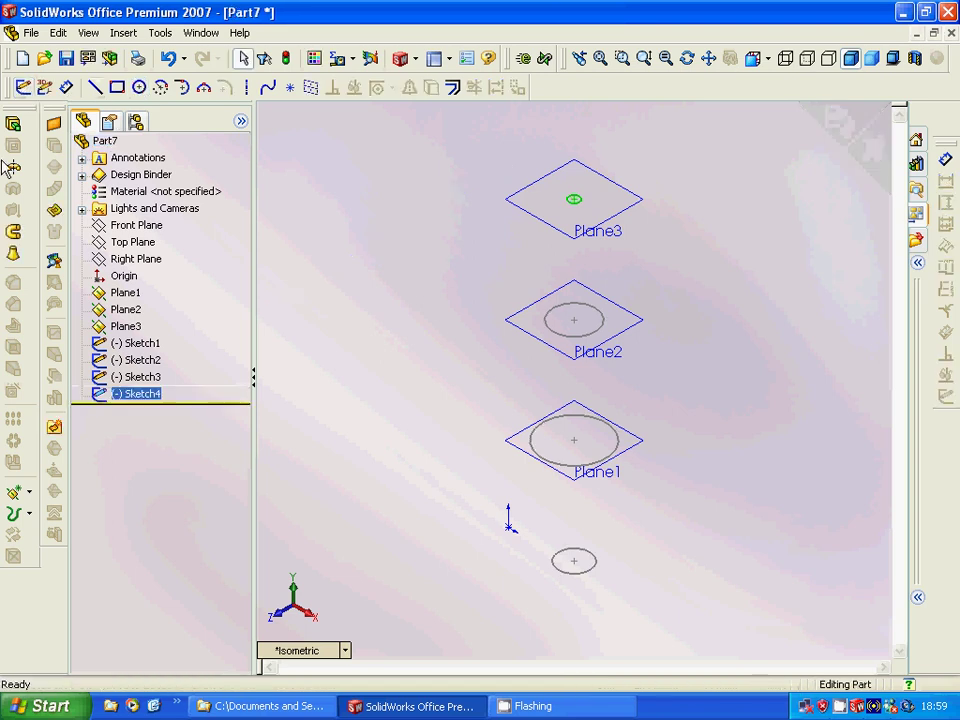
{"action": "left_click", "coordinate": [13, 257]}
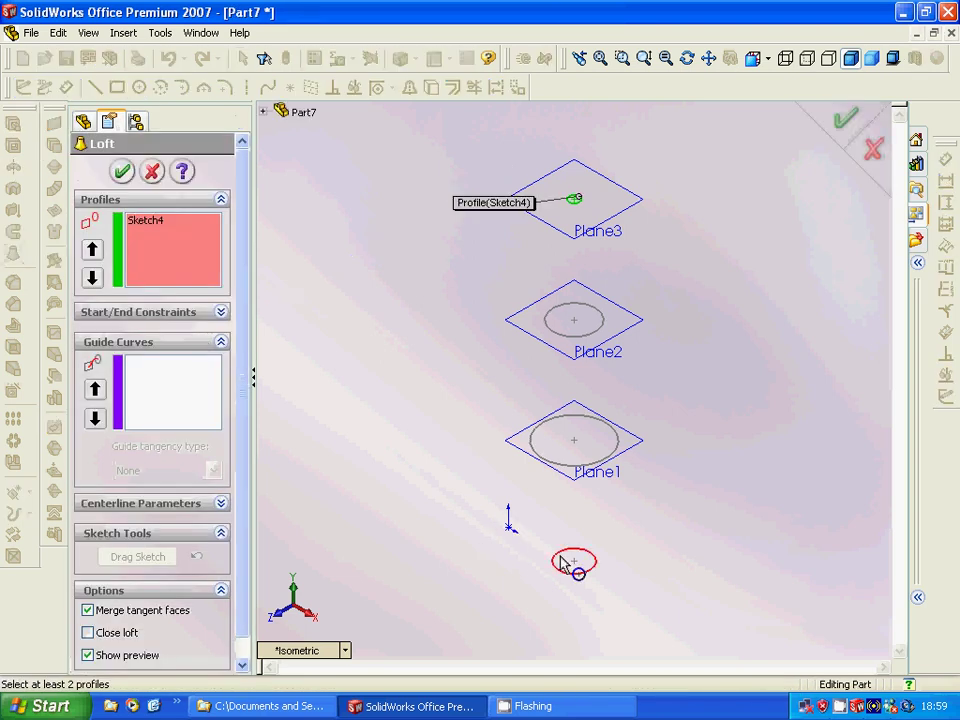
{"action": "left_click", "coordinate": [560, 339]}
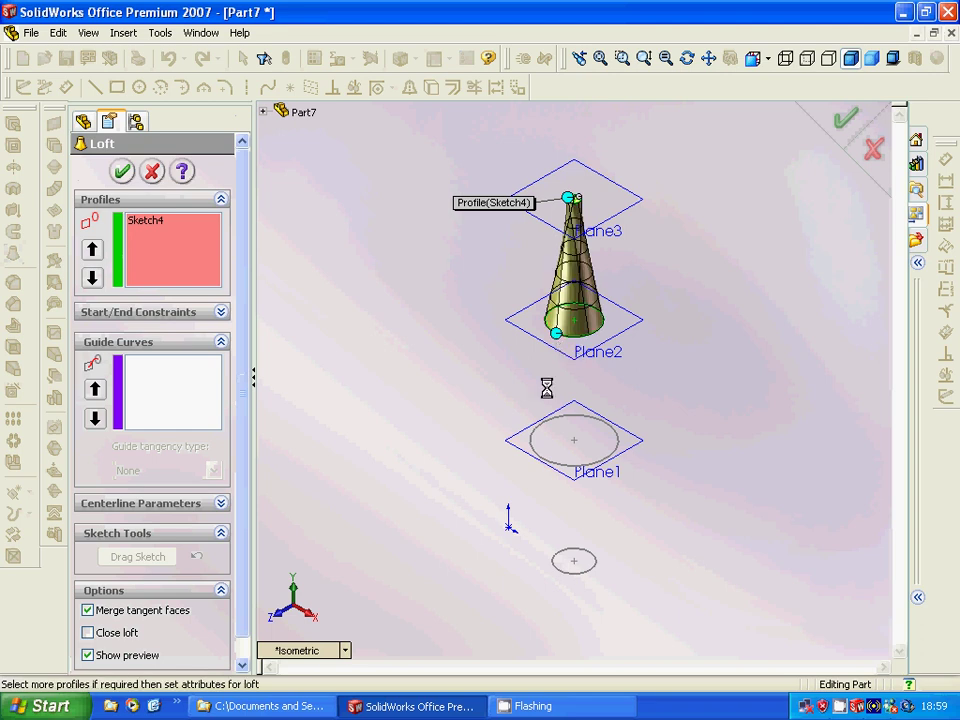
{"action": "left_click", "coordinate": [538, 447]}
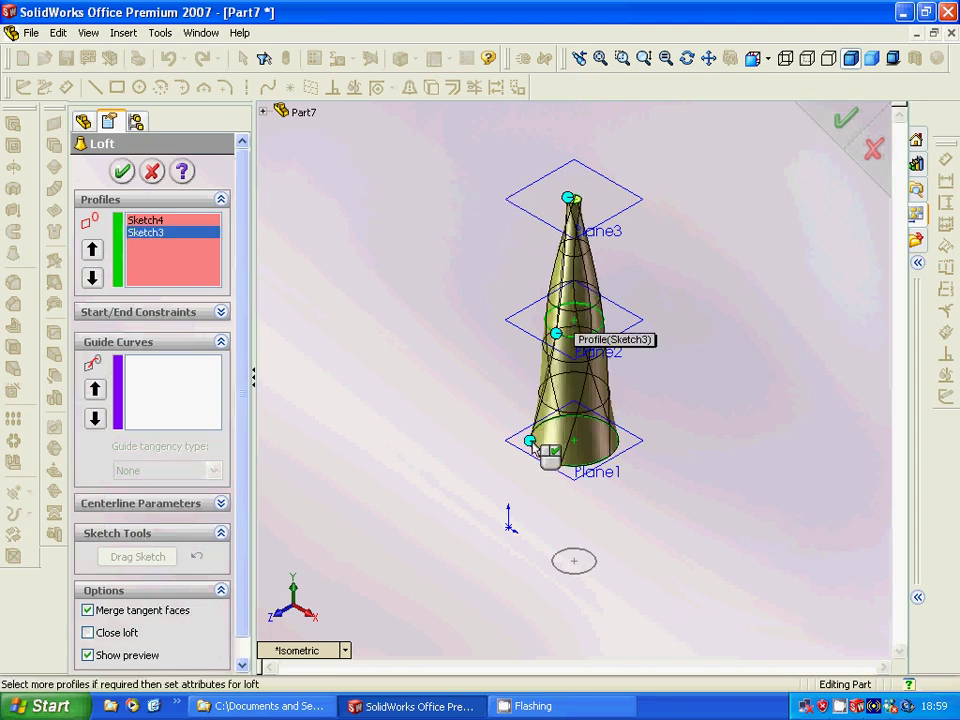
{"action": "left_click", "coordinate": [557, 565]}
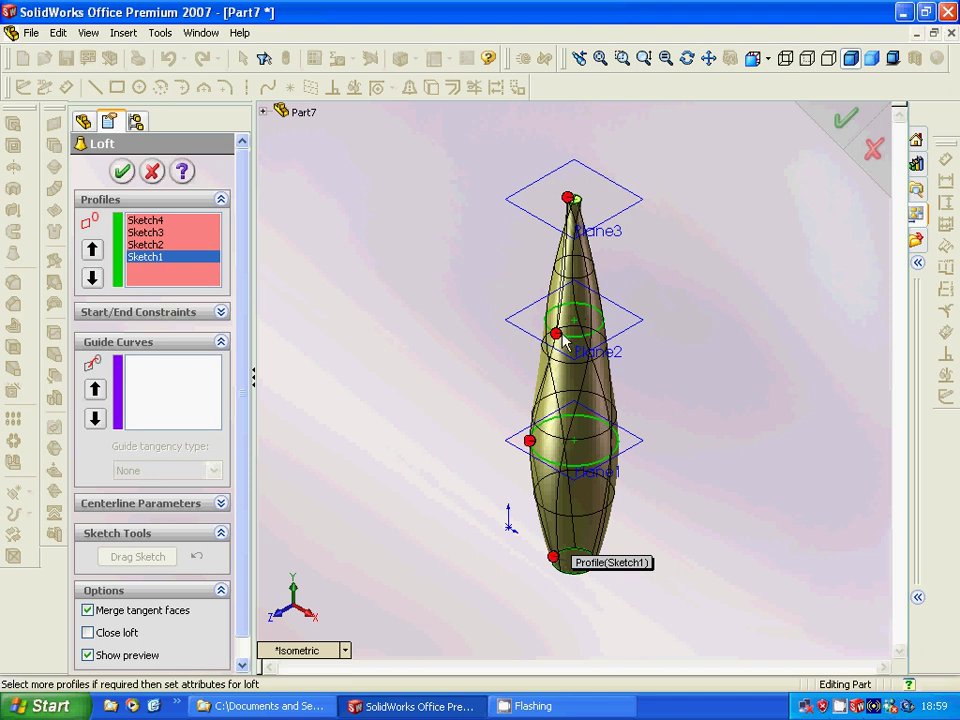
{"action": "left_click_drag", "start_coordinate": [557, 335], "coordinate": [563, 340]}
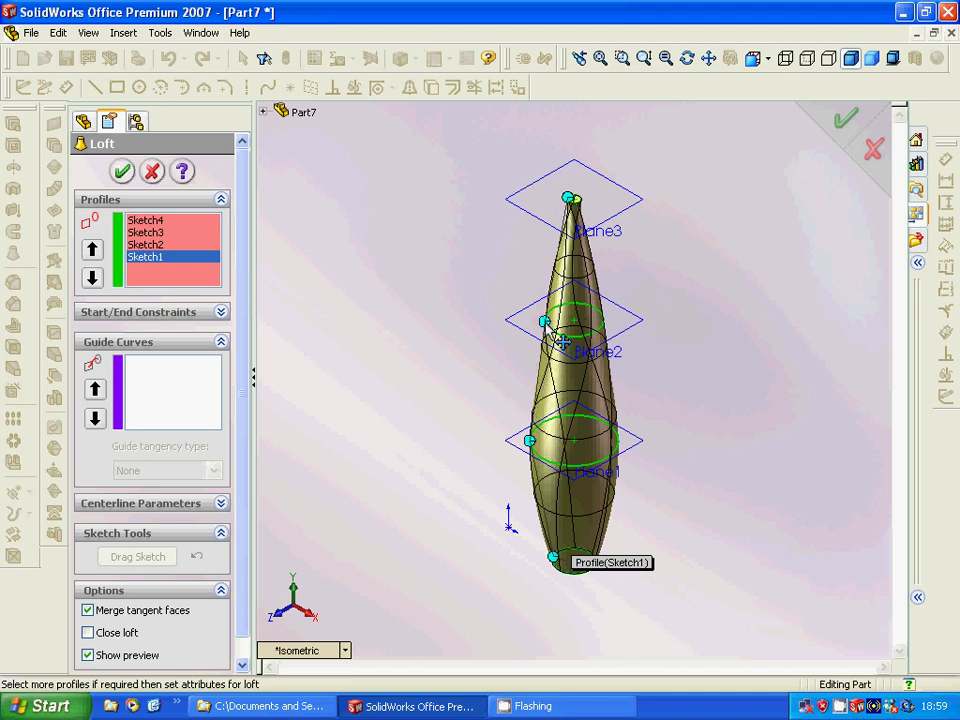
{"action": "left_click", "coordinate": [577, 199]}
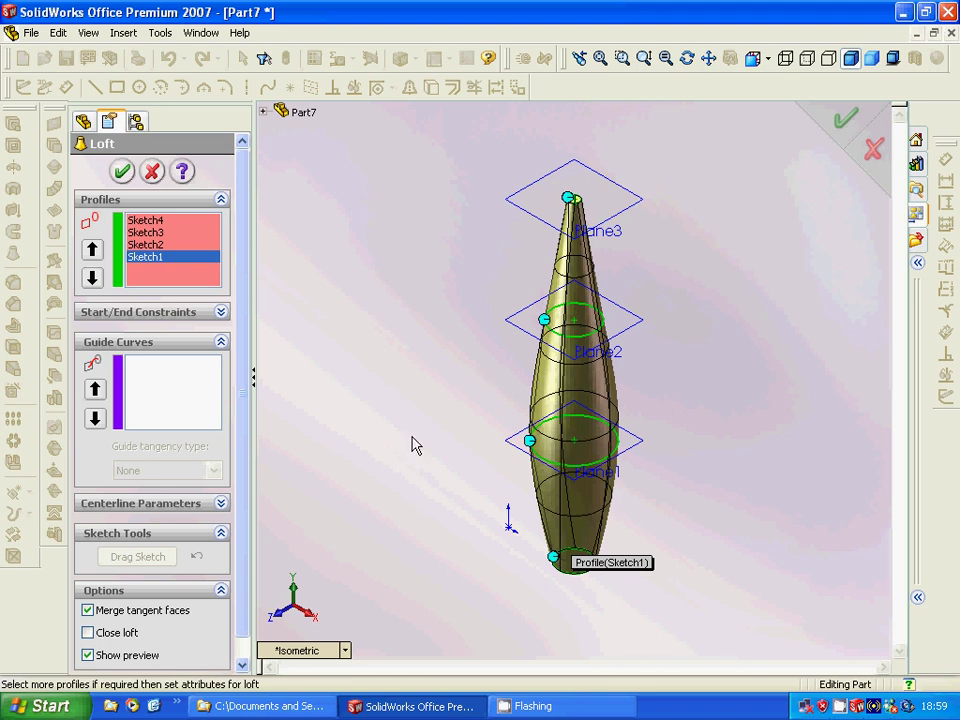
{"action": "left_click", "coordinate": [123, 172]}
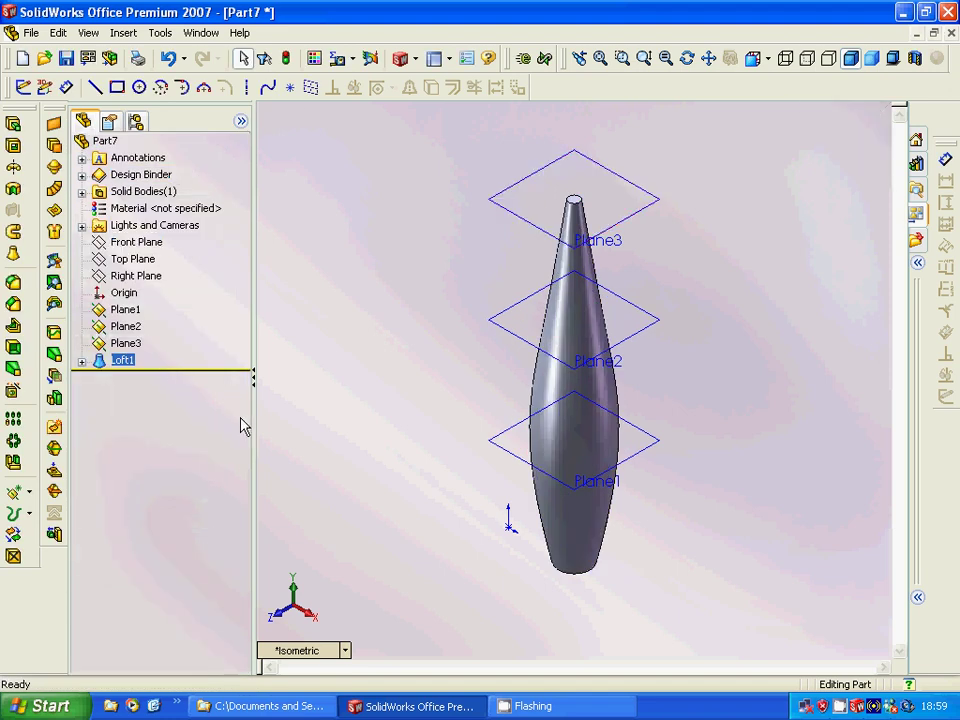
- Redefine the first selected plane's offset distance as 50 mm
{"action": "left_click", "coordinate": [125, 311]}
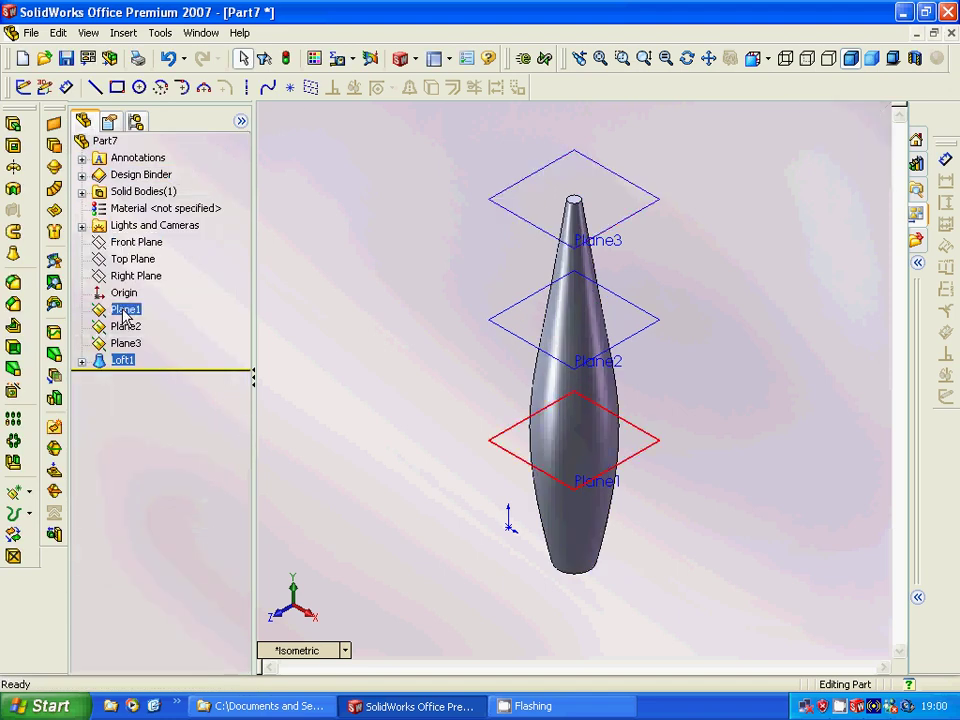
{"action": "right_click", "coordinate": [125, 312]}
{"action": "left_click", "coordinate": [165, 336]}
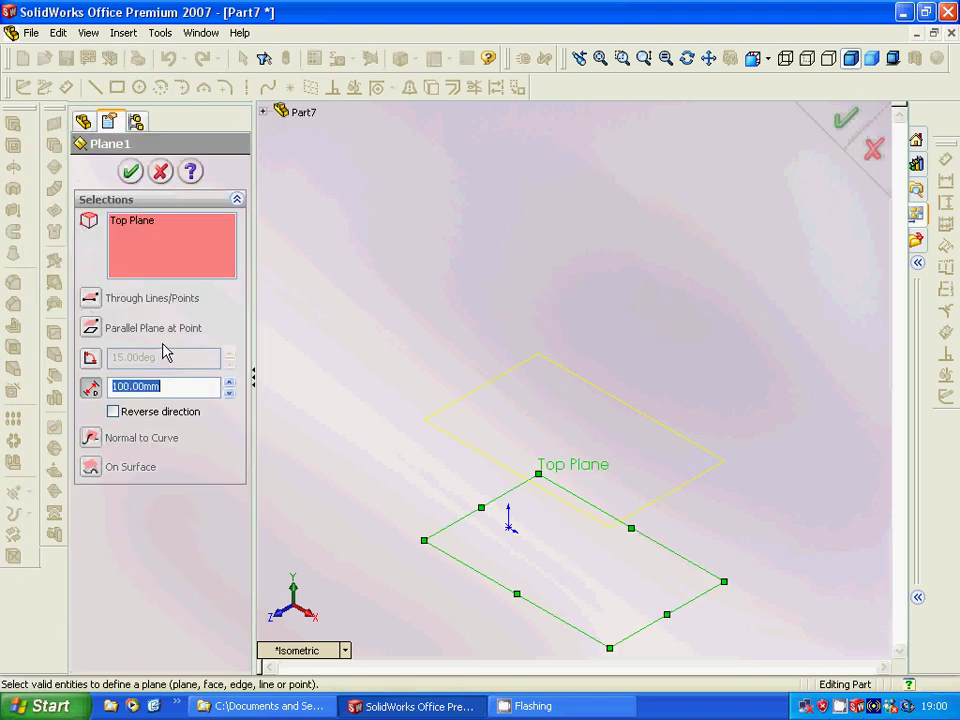
{"action": "type", "text": "50"}
{"action": "key", "text": "Return"}
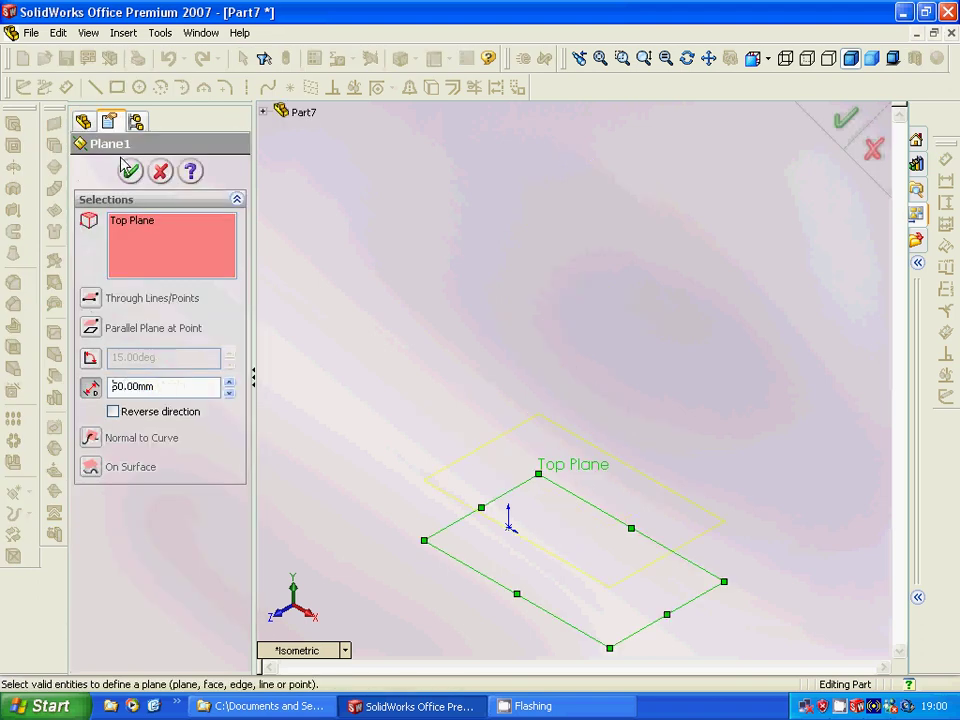
{"action": "left_click", "coordinate": [130, 171]}
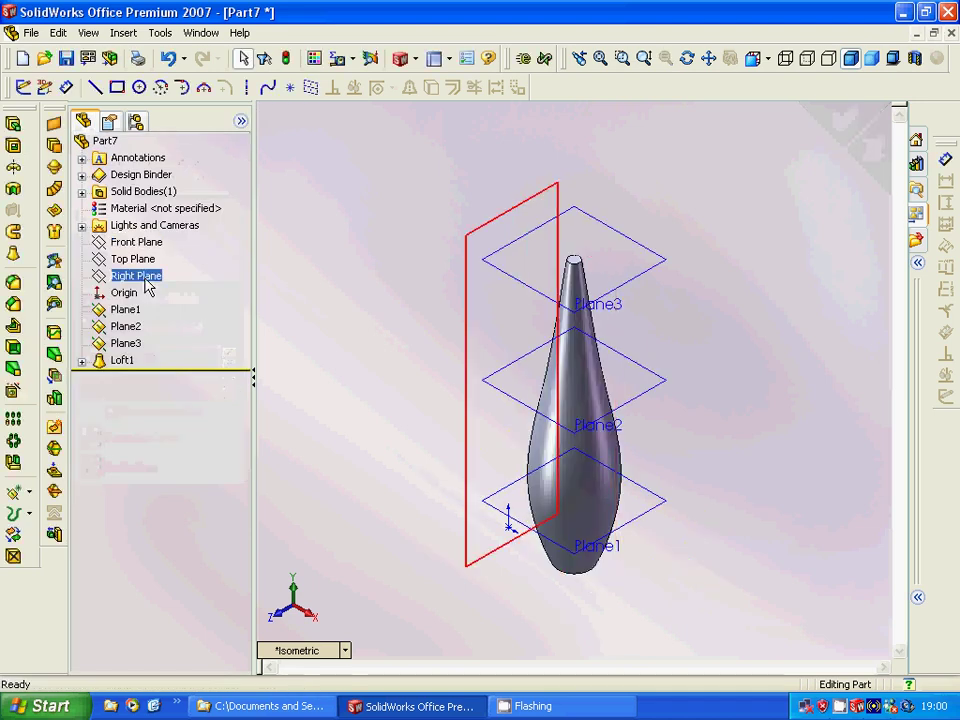
- Set Plane2's offset to 50 mm, rebuilding the loft
{"action": "left_click", "coordinate": [143, 326]}
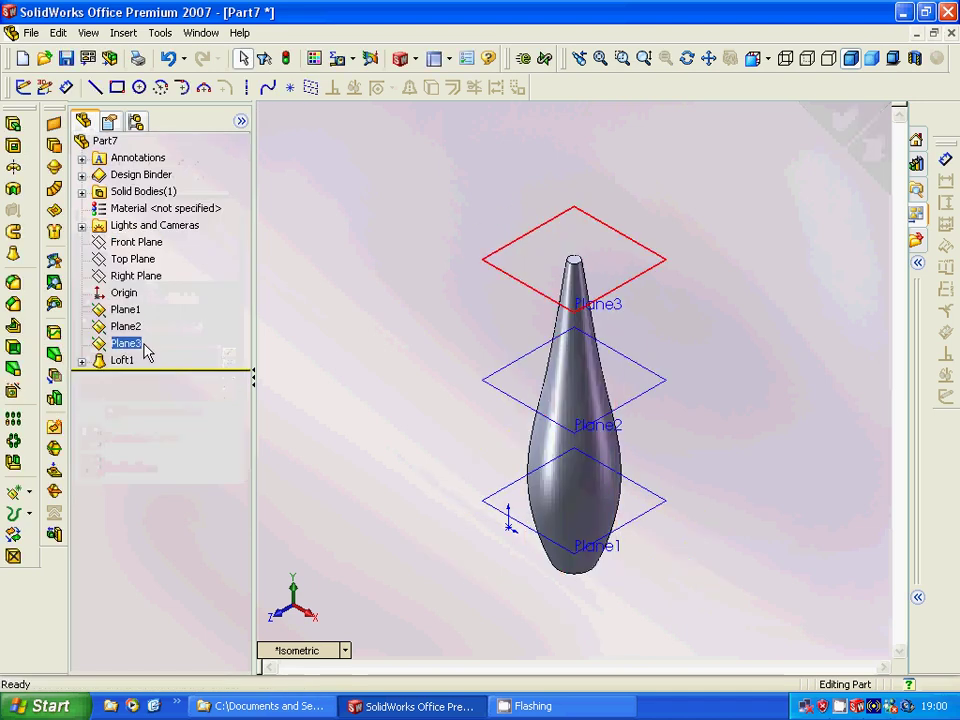
{"action": "left_click", "coordinate": [125, 327]}
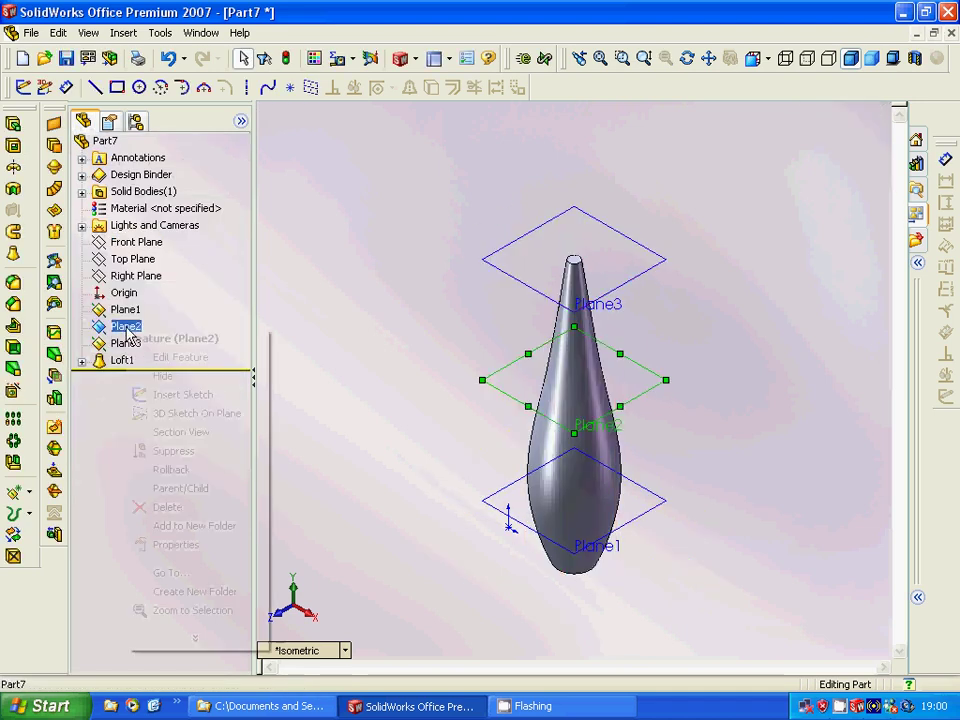
{"action": "right_click", "coordinate": [126, 327]}
{"action": "left_click", "coordinate": [159, 359]}
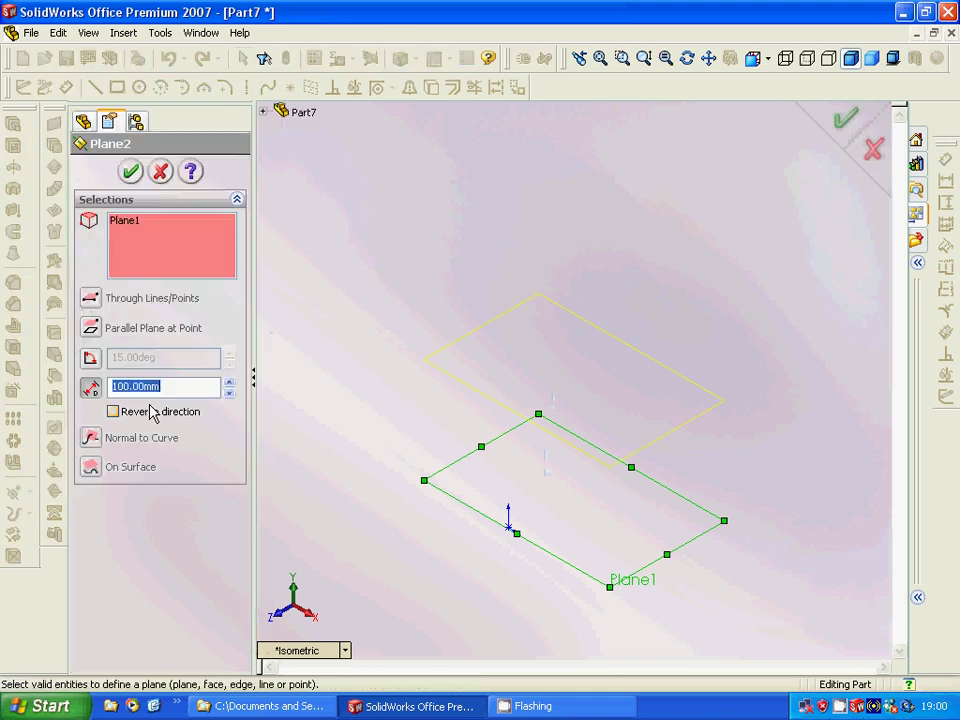
{"action": "type", "text": "50"}
{"action": "key", "text": "Return"}
{"action": "left_click", "coordinate": [131, 171]}
- Set Plane3's offset to 50 mm so the jar shortens
{"action": "right_click", "coordinate": [120, 343]}
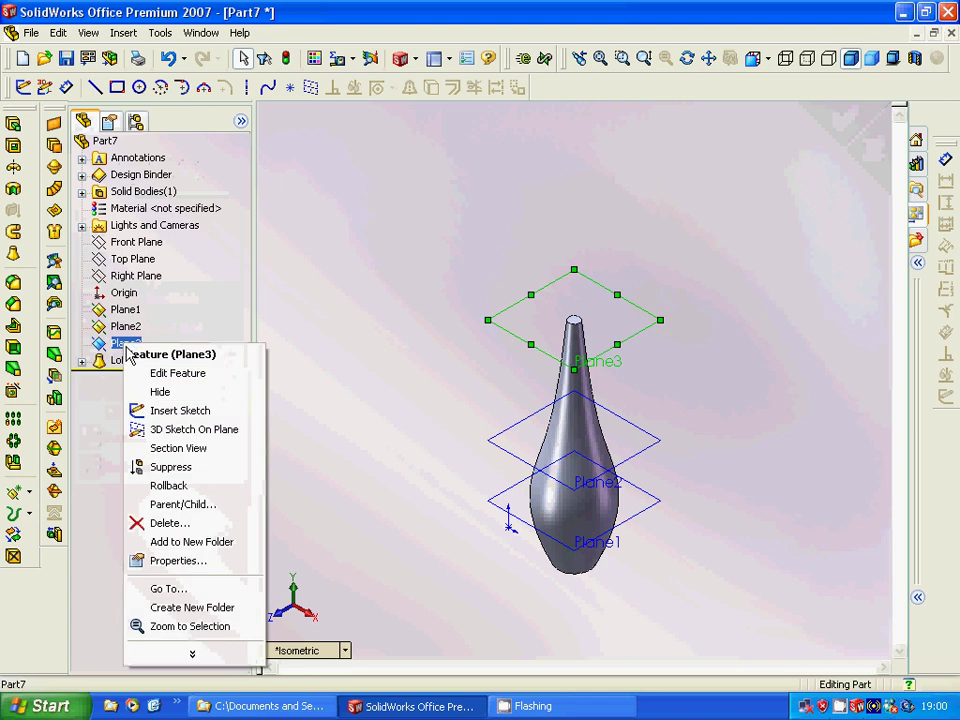
{"action": "left_click", "coordinate": [176, 376]}
{"action": "double_click", "coordinate": [176, 392]}
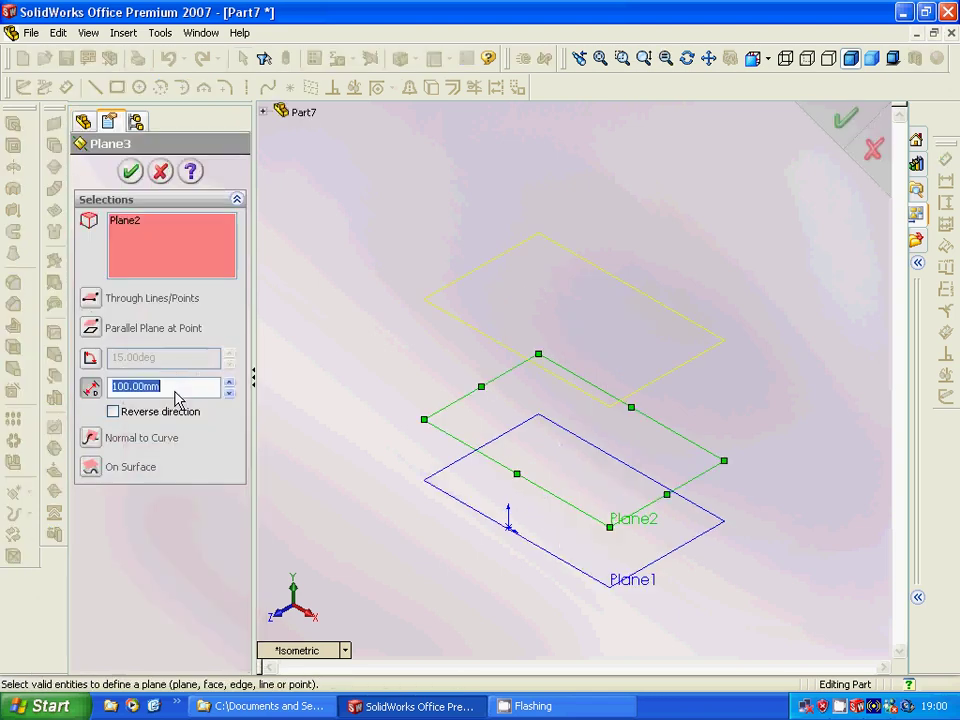
{"action": "type", "text": "5"}
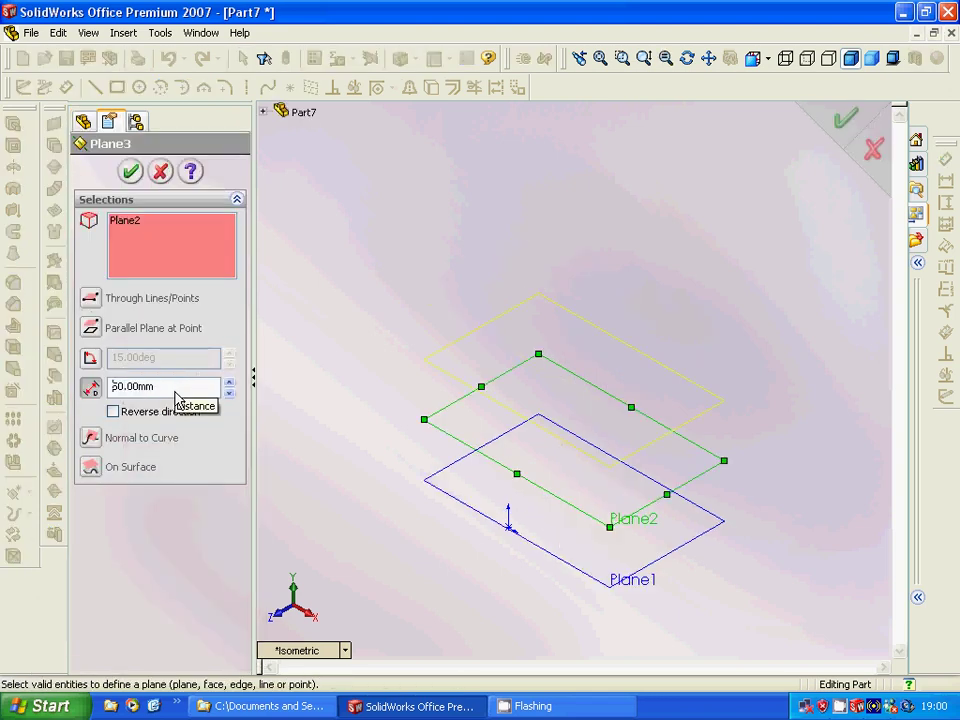
{"action": "left_click", "coordinate": [132, 172]}
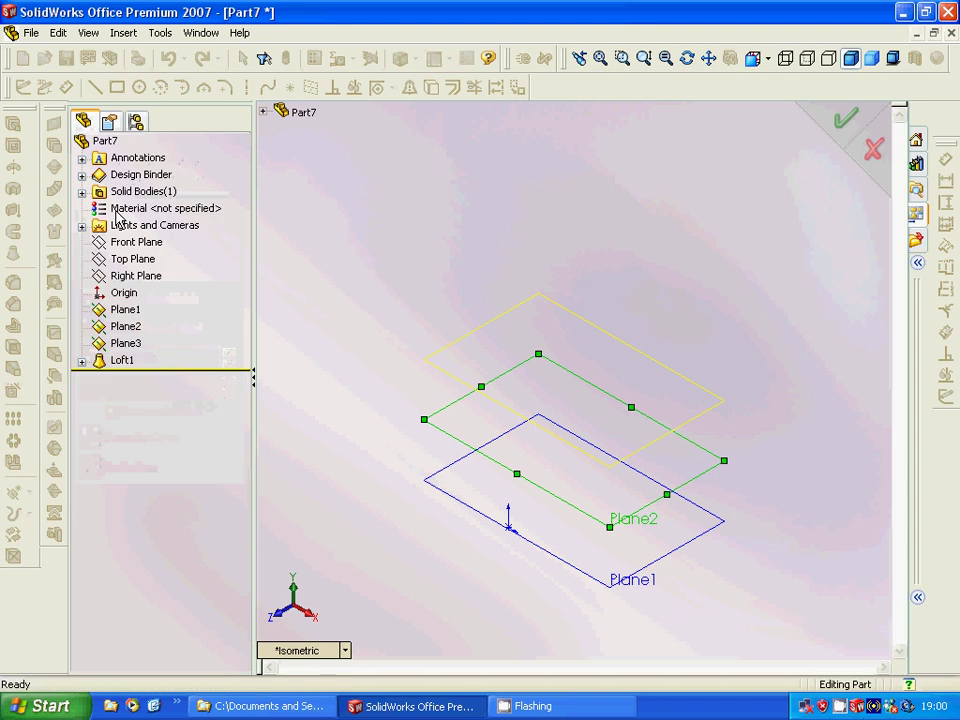
- Open a sketch on the Top Plane in Top view, zoomed out around the jar
{"action": "mouse_move", "coordinate": [462, 521]}
{"action": "middle_mouse_down"}
{"action": "mouse_move", "coordinate": [508, 525]}
{"action": "mouse_move", "coordinate": [416, 523]}
{"action": "mouse_move", "coordinate": [388, 536]}
{"action": "mouse_move", "coordinate": [429, 521]}
{"action": "mouse_move", "coordinate": [561, 546]}
{"action": "mouse_move", "coordinate": [563, 557]}
{"action": "middle_mouse_up"}
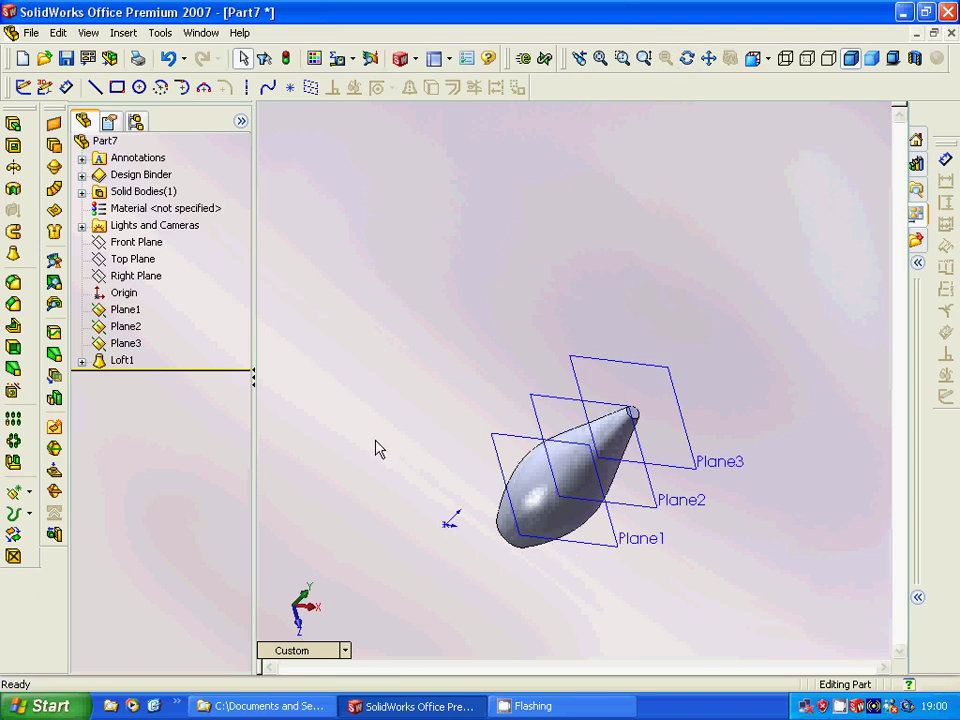
{"action": "left_click", "coordinate": [137, 262]}
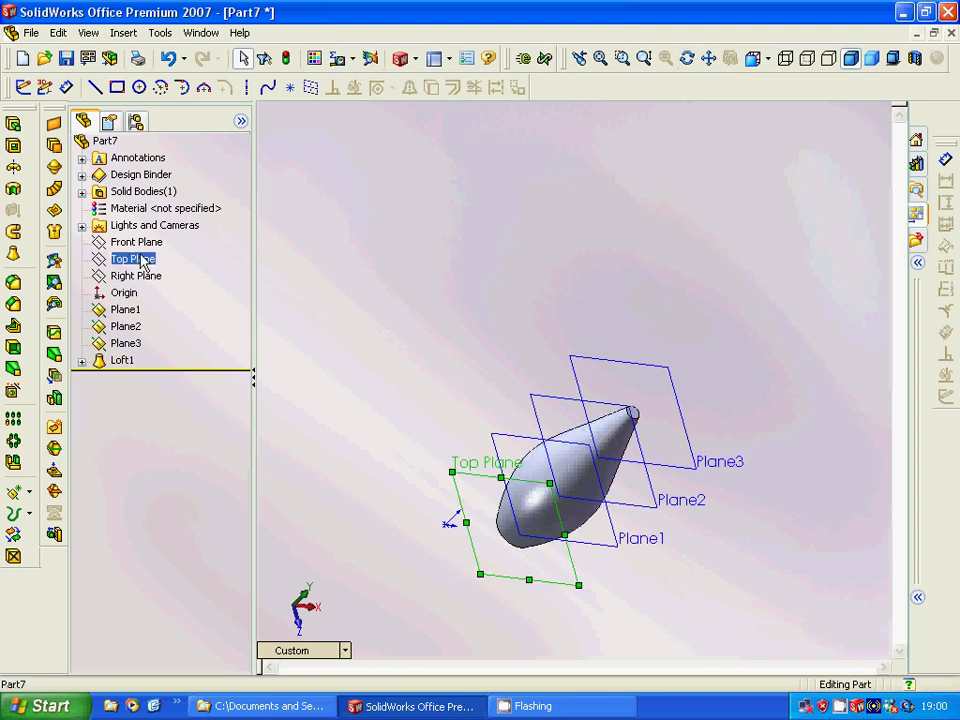
{"action": "left_click", "coordinate": [23, 87]}
{"action": "left_click", "coordinate": [768, 59]}
{"action": "left_click", "coordinate": [811, 170]}
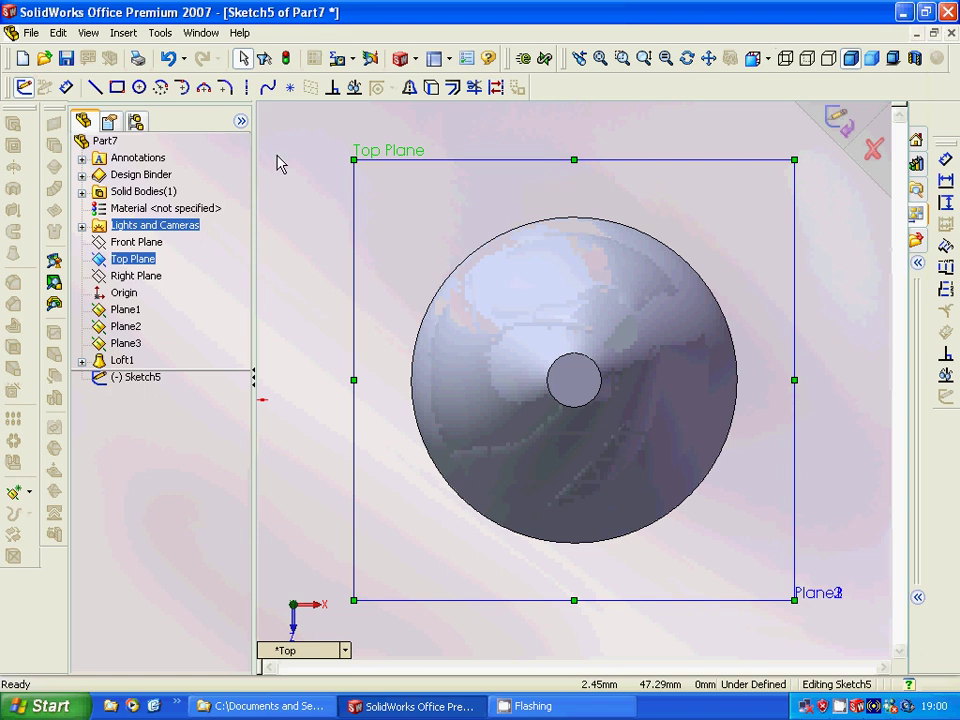
{"action": "left_click", "coordinate": [643, 58]}
{"action": "left_click_drag", "start_coordinate": [516, 203], "coordinate": [460, 341]}
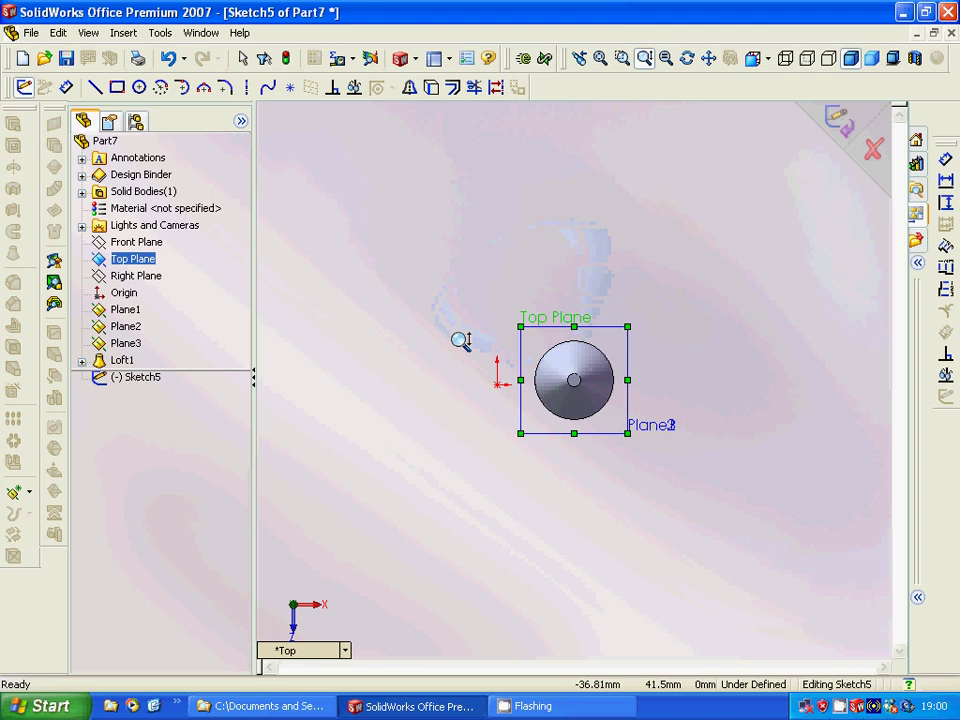
{"action": "key", "text": "Escape"}
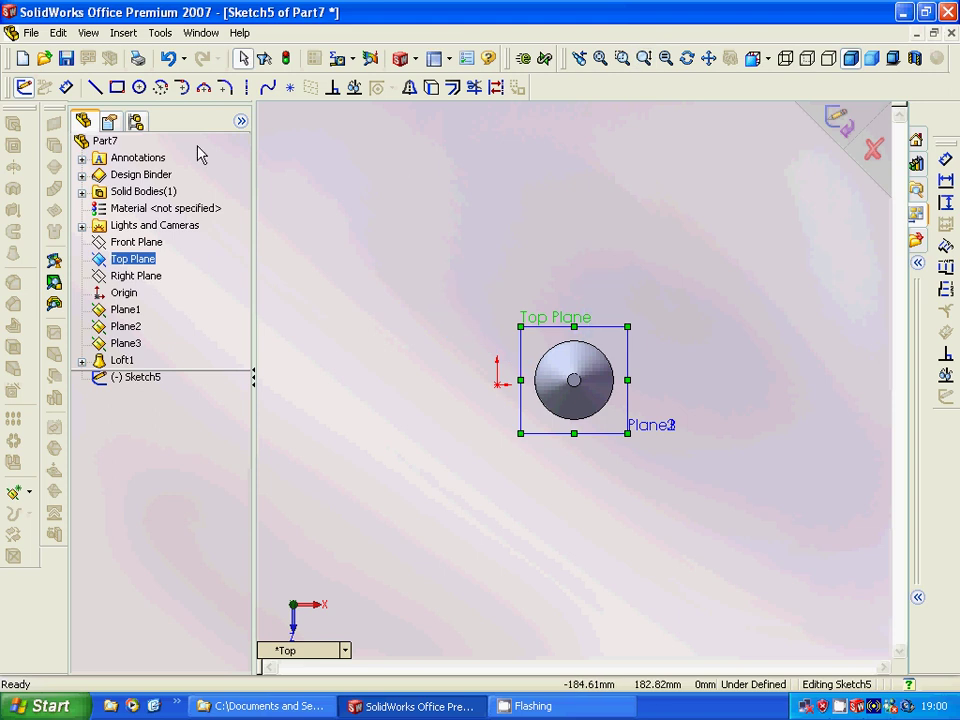
- Draw a small rectangle left of the jar and close the sketch
{"action": "left_click", "coordinate": [117, 87]}
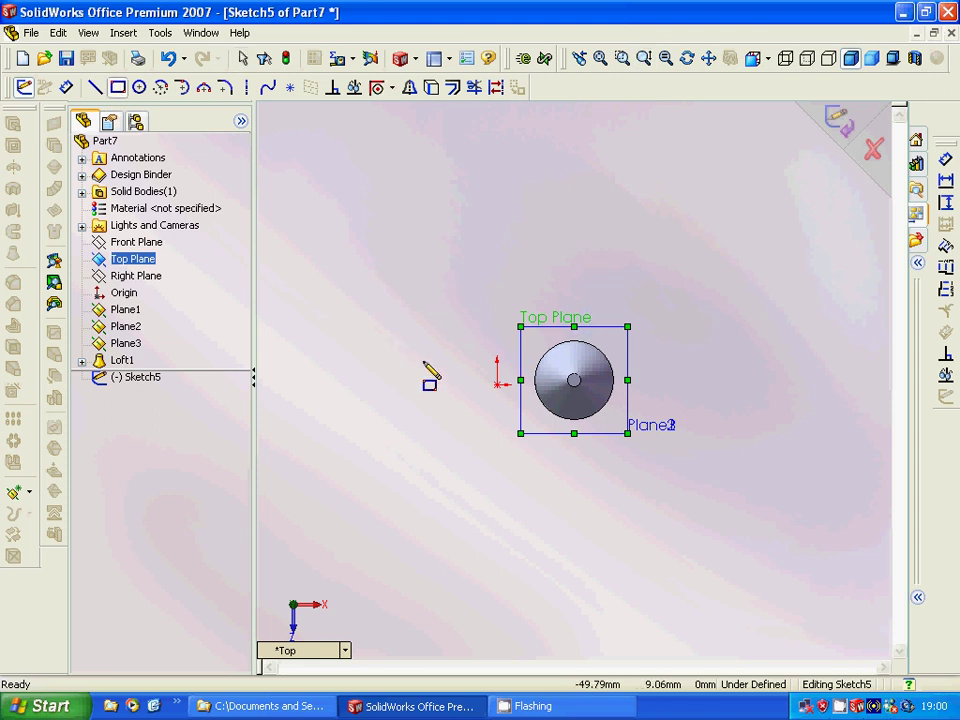
{"action": "left_click_drag", "start_coordinate": [415, 357], "coordinate": [481, 393]}
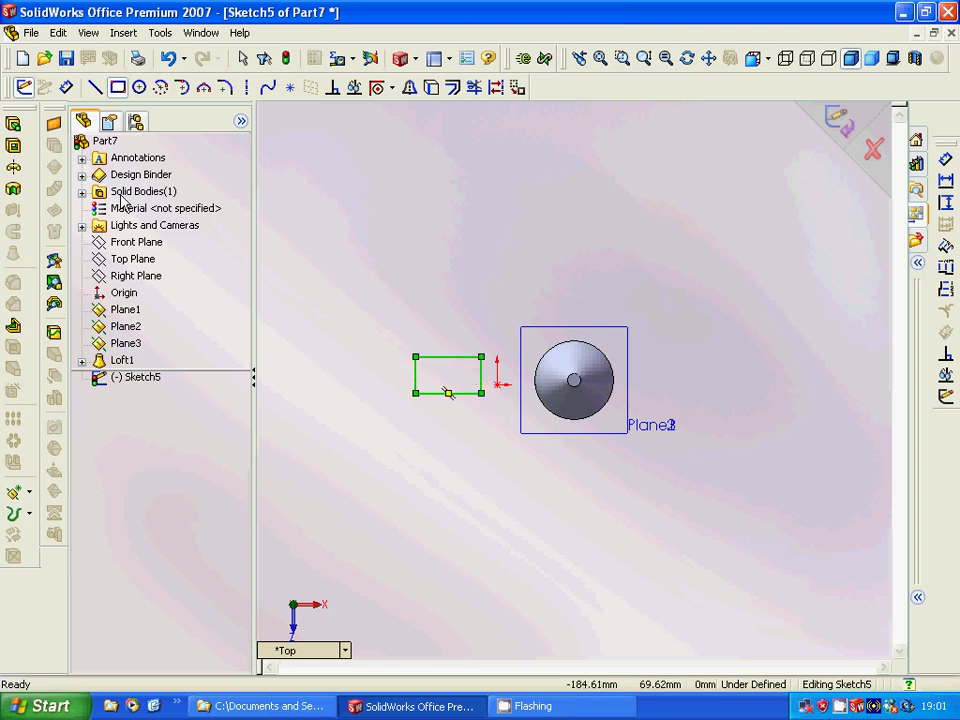
{"action": "left_click", "coordinate": [22, 87]}
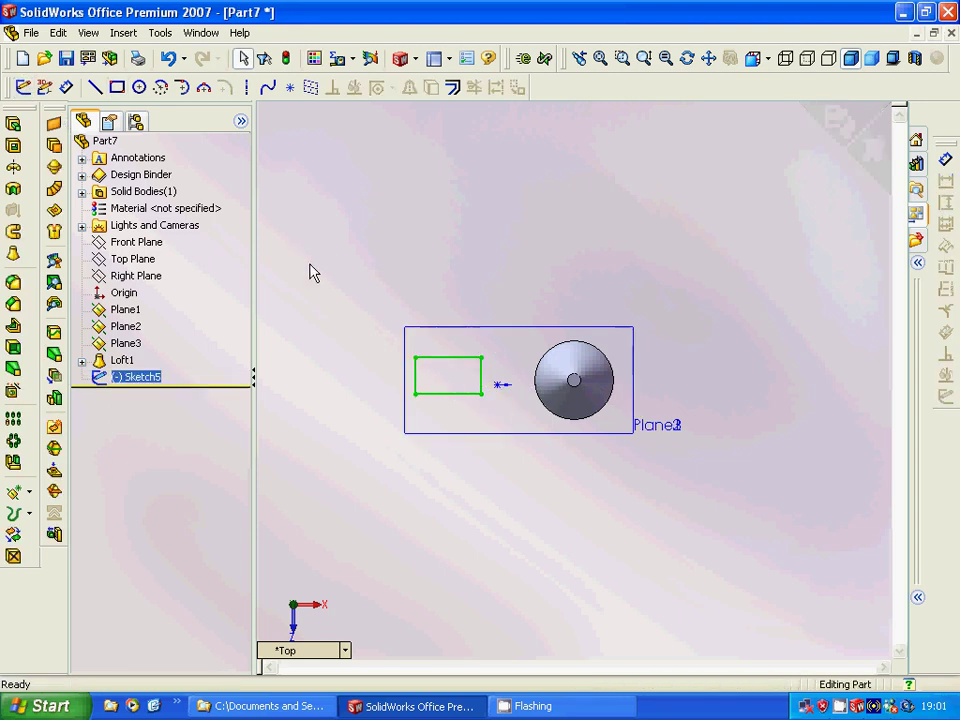
{"action": "mouse_move", "coordinate": [332, 264]}
{"action": "middle_mouse_down"}
{"action": "mouse_move", "coordinate": [336, 178]}
{"action": "mouse_move", "coordinate": [378, 184]}
{"action": "middle_mouse_up"}
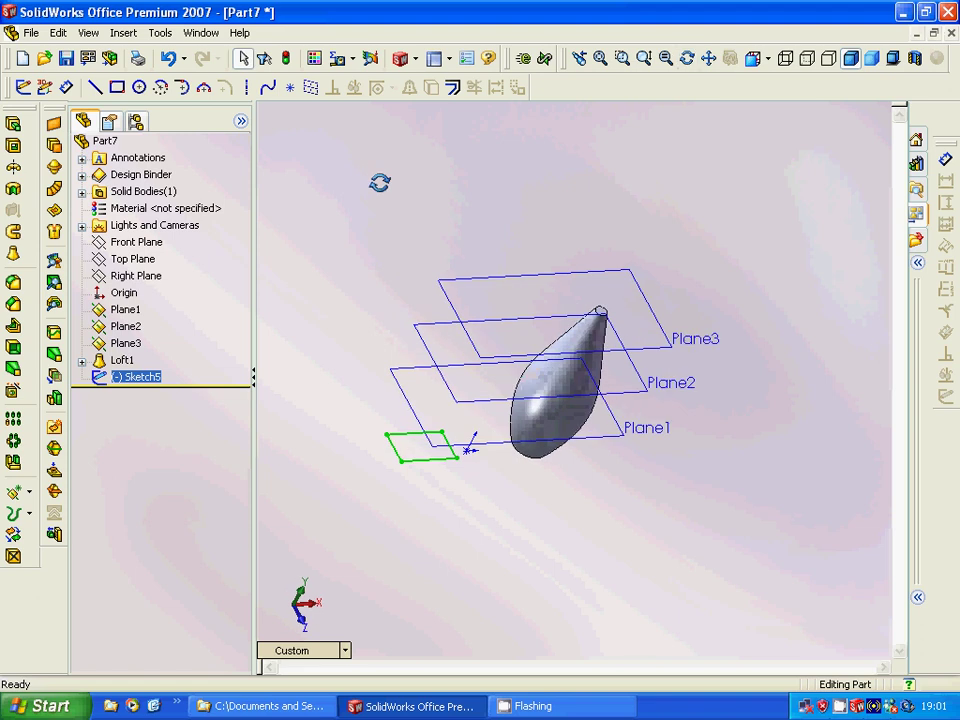
- Draw a small rectangle on Plane3 above the first one and close Sketch6
{"action": "left_click", "coordinate": [474, 283]}
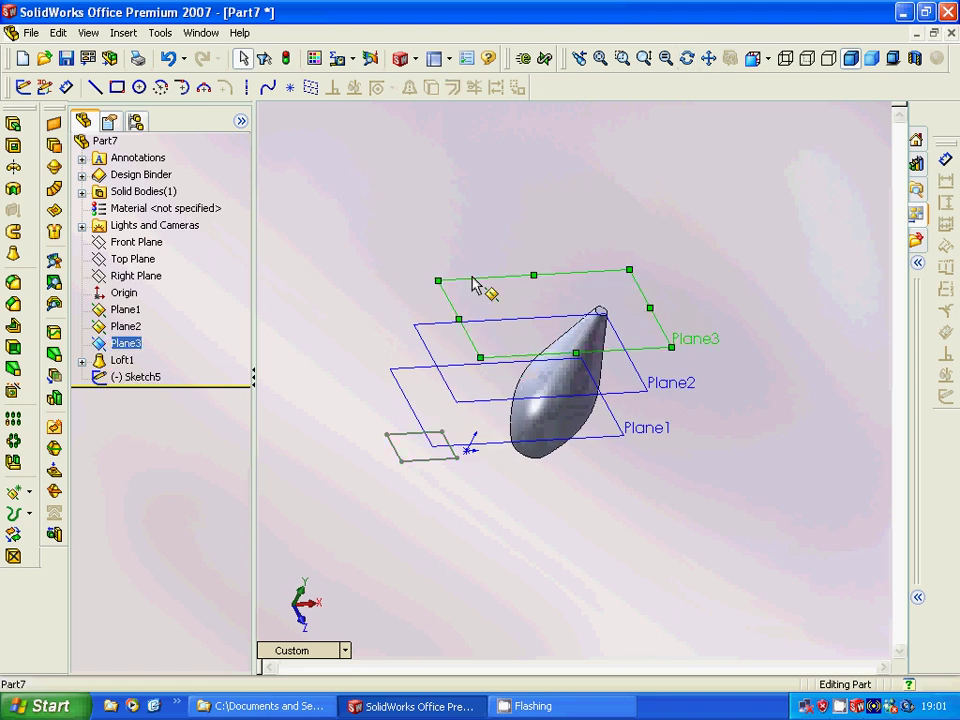
{"action": "left_click", "coordinate": [22, 87]}
{"action": "left_click", "coordinate": [117, 87]}
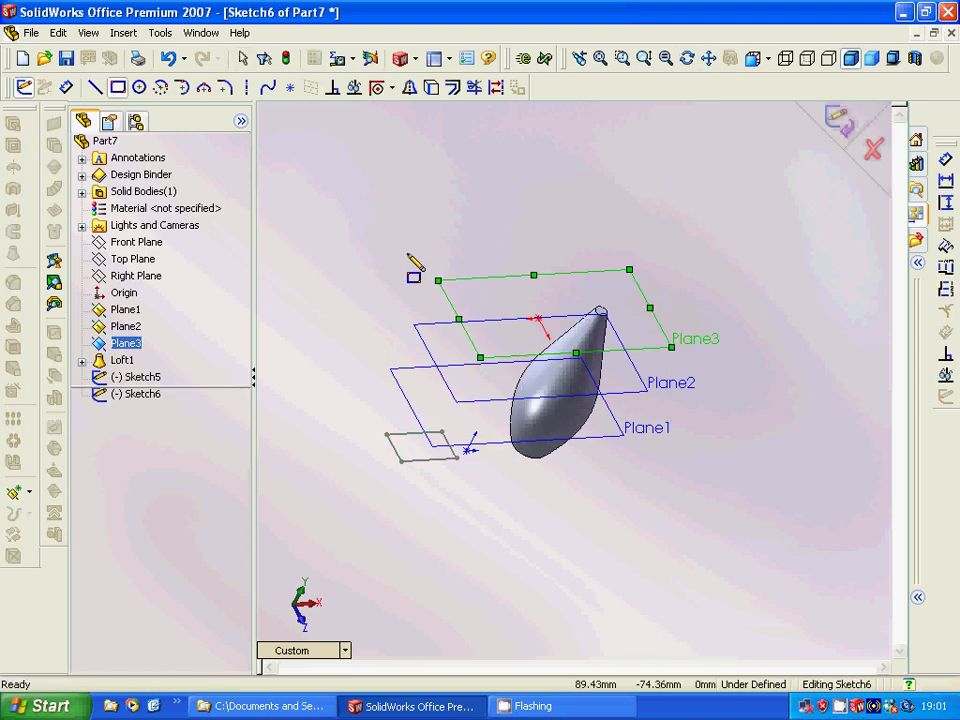
{"action": "left_click", "coordinate": [464, 305]}
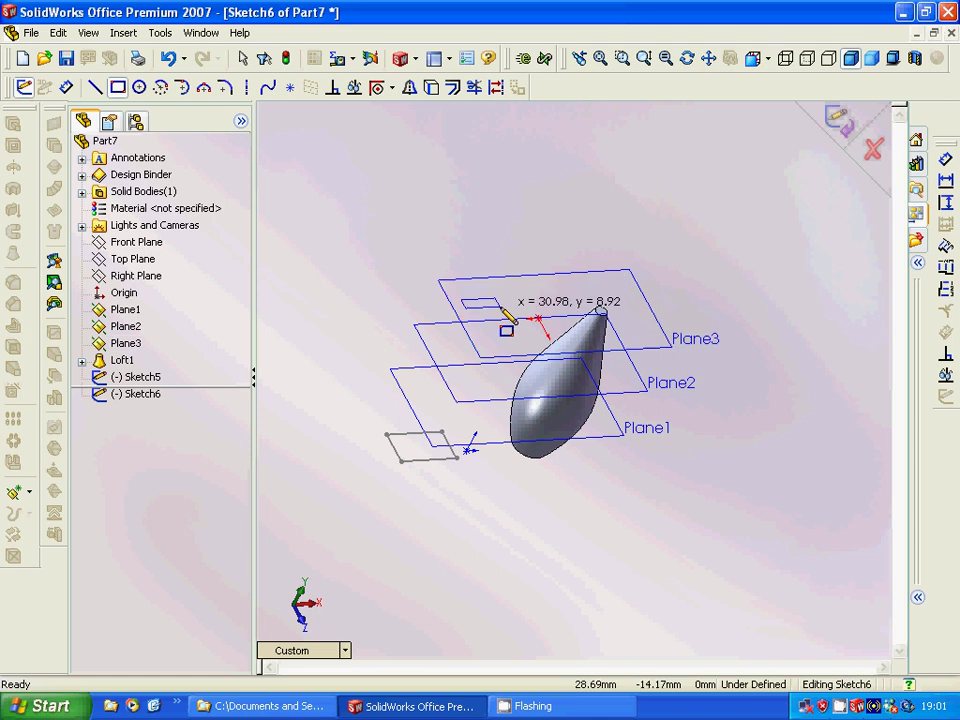
{"action": "left_click", "coordinate": [521, 307]}
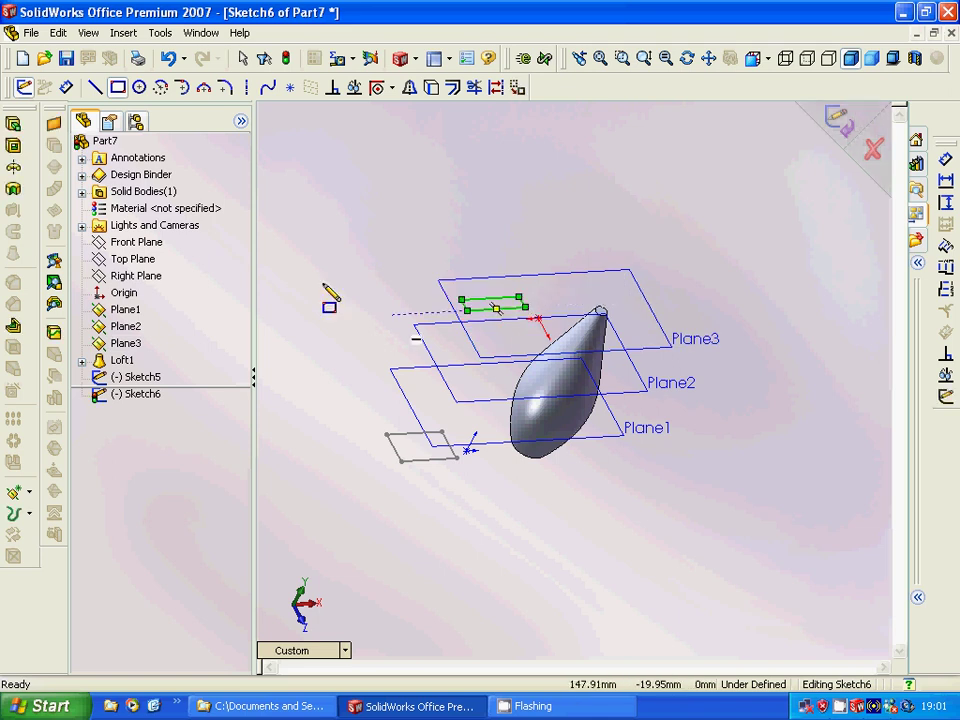
{"action": "left_click", "coordinate": [23, 87]}
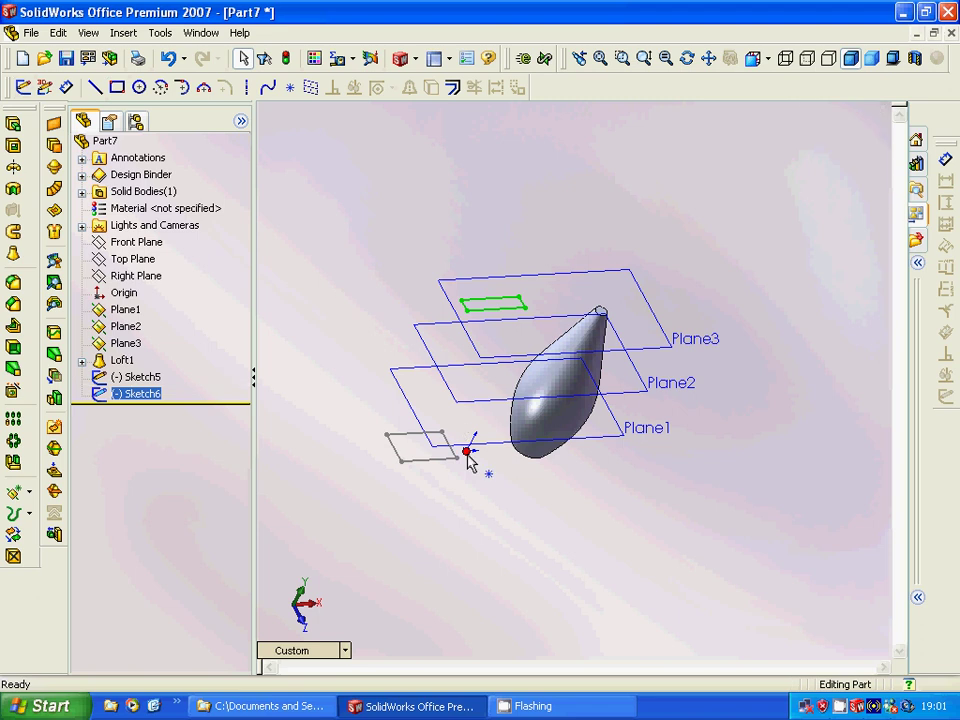
{"action": "left_click", "coordinate": [137, 277]}
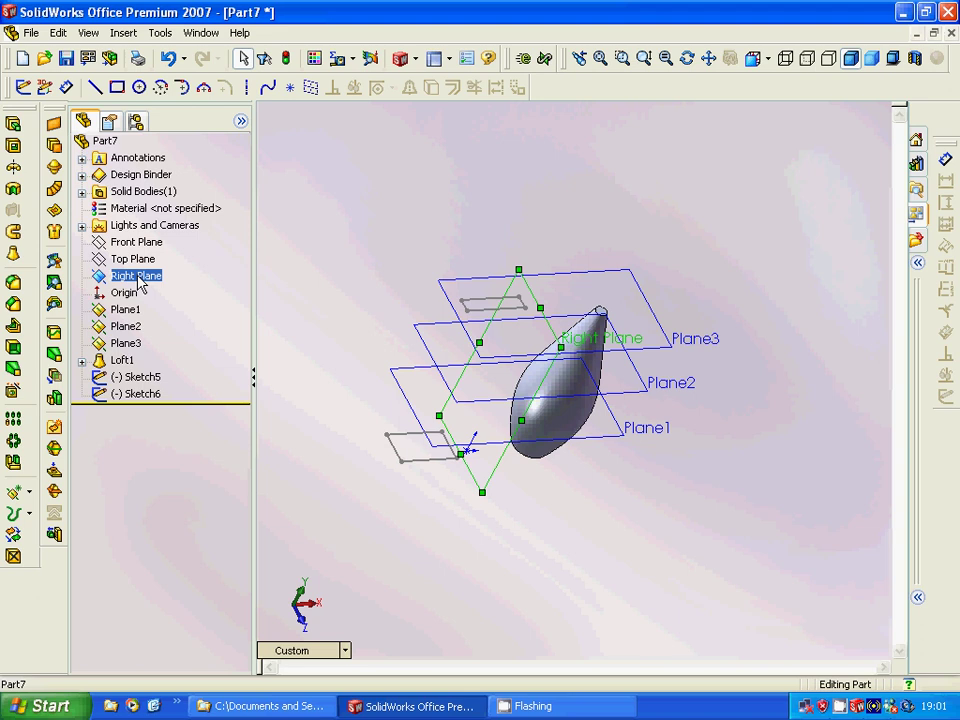
- Reopen Sketch5 on the Top Plane and delete its four rectangle lines
{"action": "left_click", "coordinate": [294, 354]}
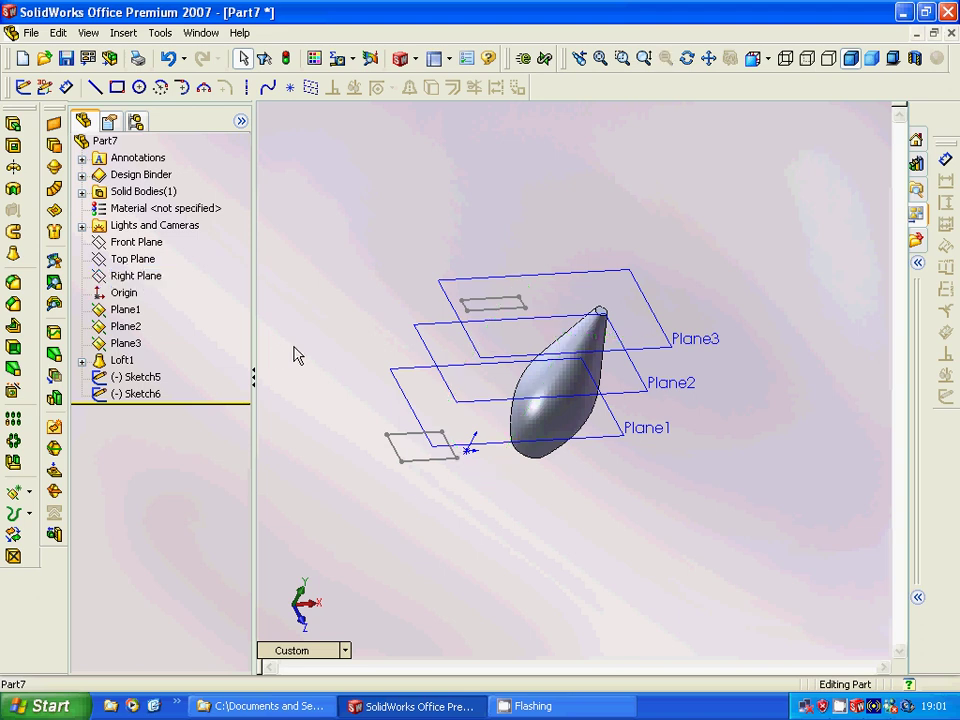
{"action": "right_click", "coordinate": [430, 472]}
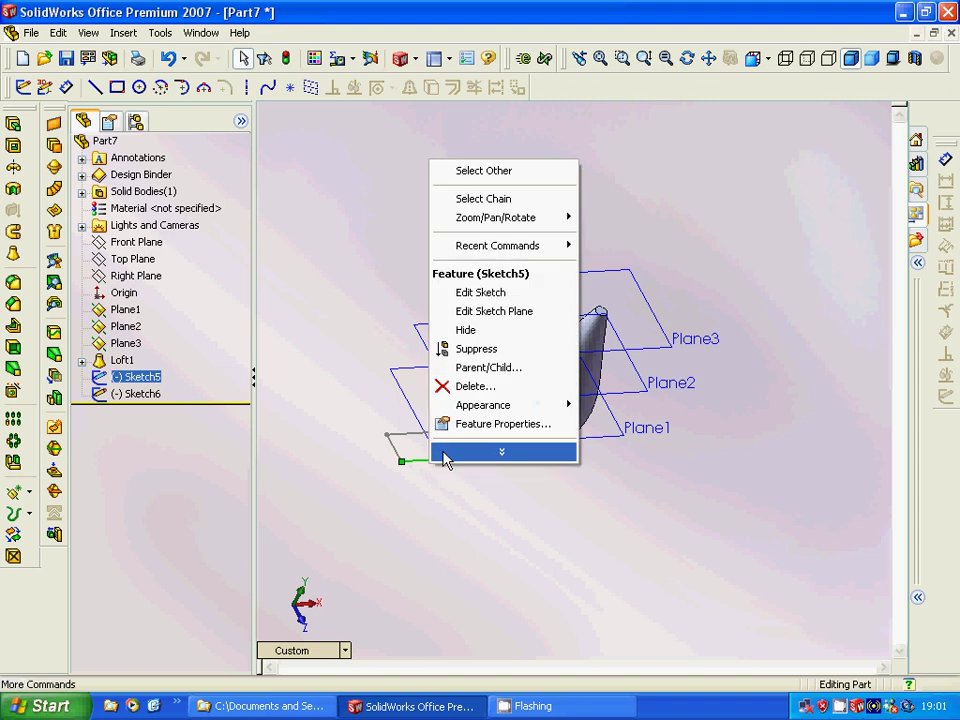
{"action": "left_click", "coordinate": [478, 293]}
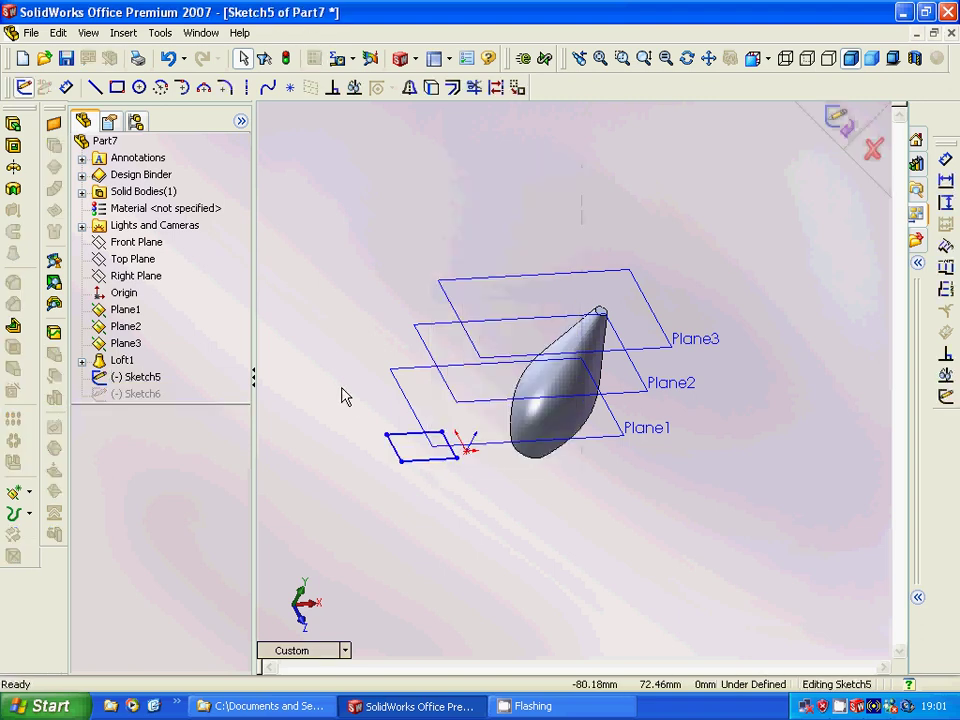
{"action": "mouse_move", "coordinate": [349, 401]}
{"action": "middle_mouse_down"}
{"action": "mouse_move", "coordinate": [302, 454]}
{"action": "mouse_move", "coordinate": [304, 426]}
{"action": "mouse_move", "coordinate": [303, 448]}
{"action": "middle_mouse_up"}
{"action": "right_click", "coordinate": [303, 448]}
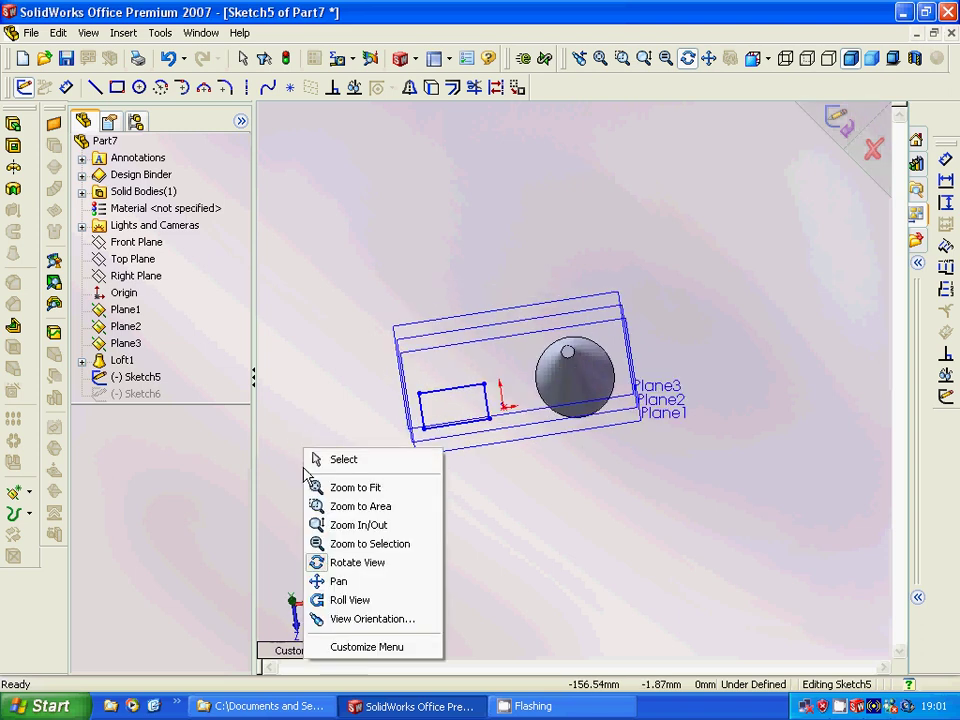
{"action": "left_click", "coordinate": [435, 396]}
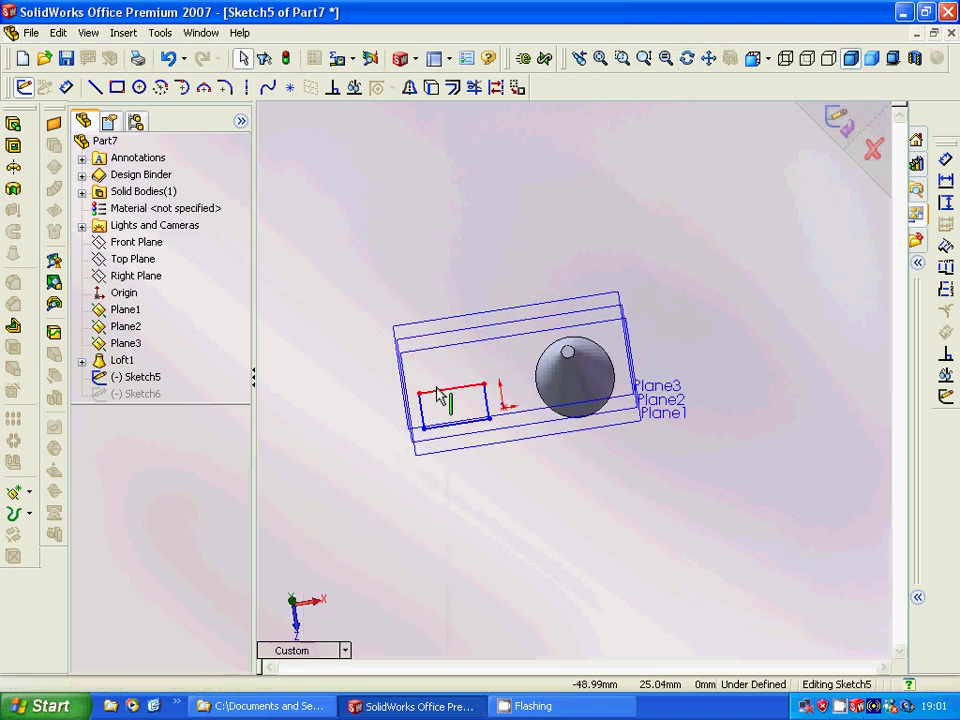
{"action": "left_click", "coordinate": [435, 397]}
{"action": "right_click", "coordinate": [430, 397]}
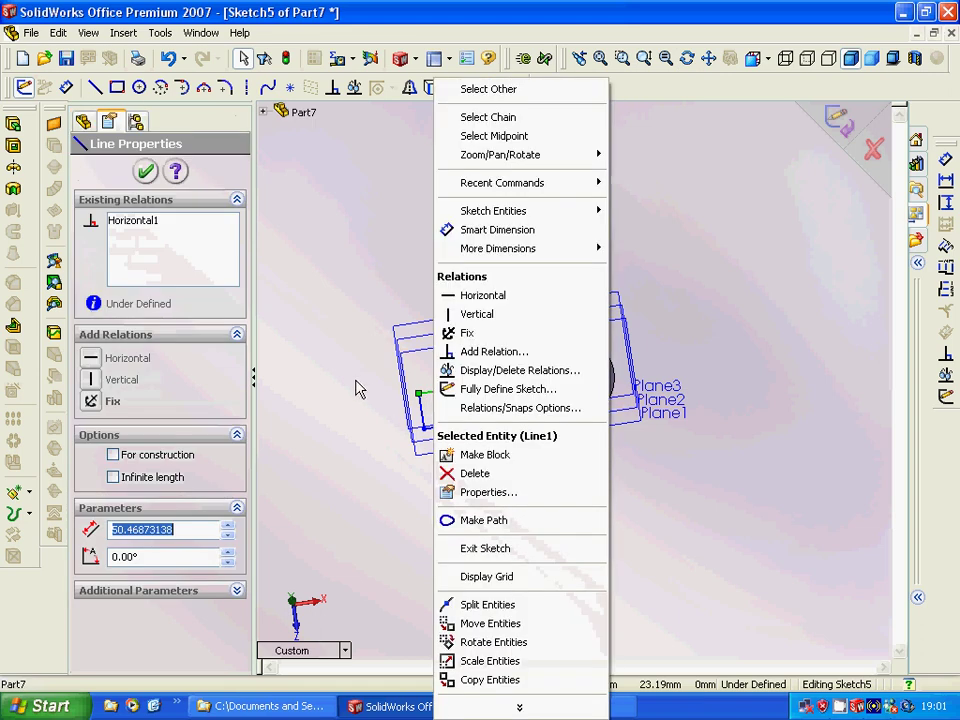
{"action": "left_click", "coordinate": [347, 446]}
{"action": "left_click_drag", "start_coordinate": [360, 385], "coordinate": [510, 456]}
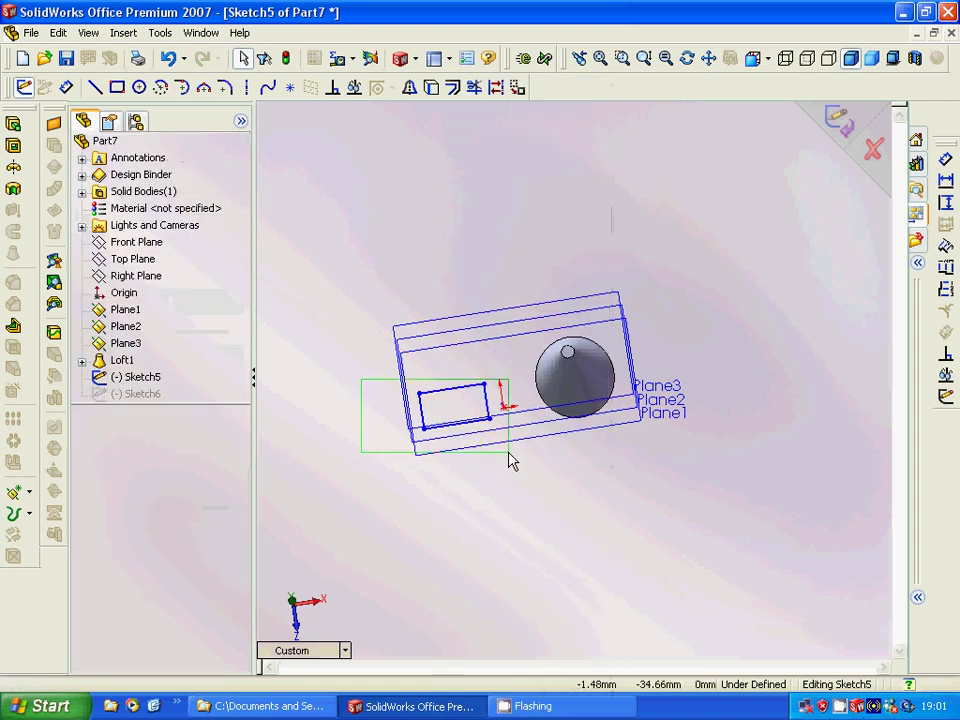
{"action": "left_click", "coordinate": [428, 397]}
{"action": "right_click", "coordinate": [439, 401]}
{"action": "left_click", "coordinate": [470, 492]}
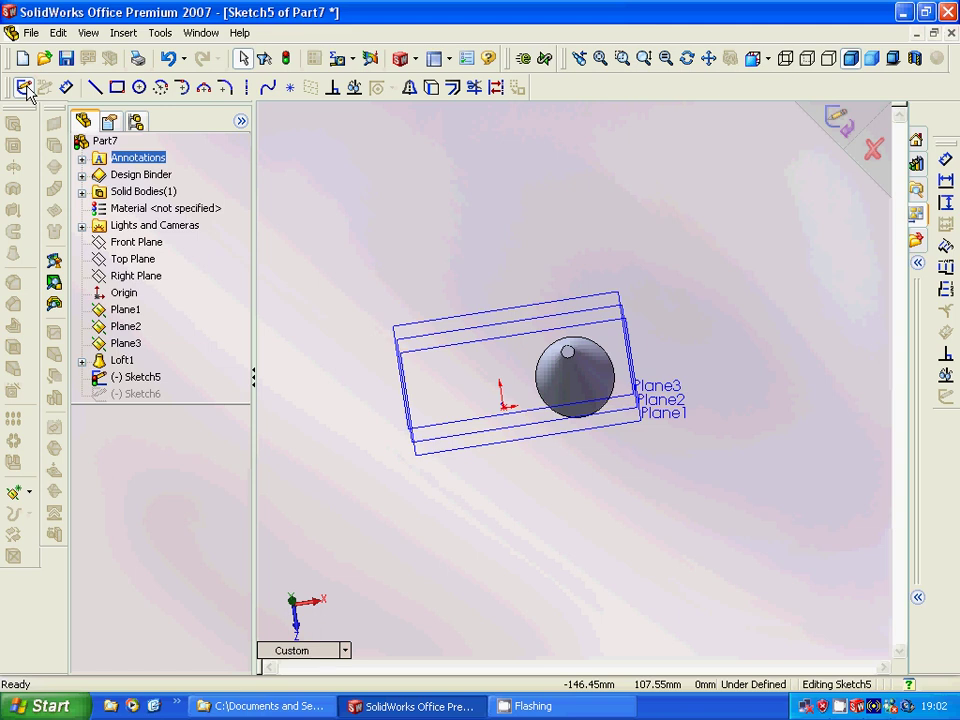
- Draw a larger corner rectangle from the sketch origin beside the jar and close Sketch5
{"action": "left_click", "coordinate": [117, 87]}
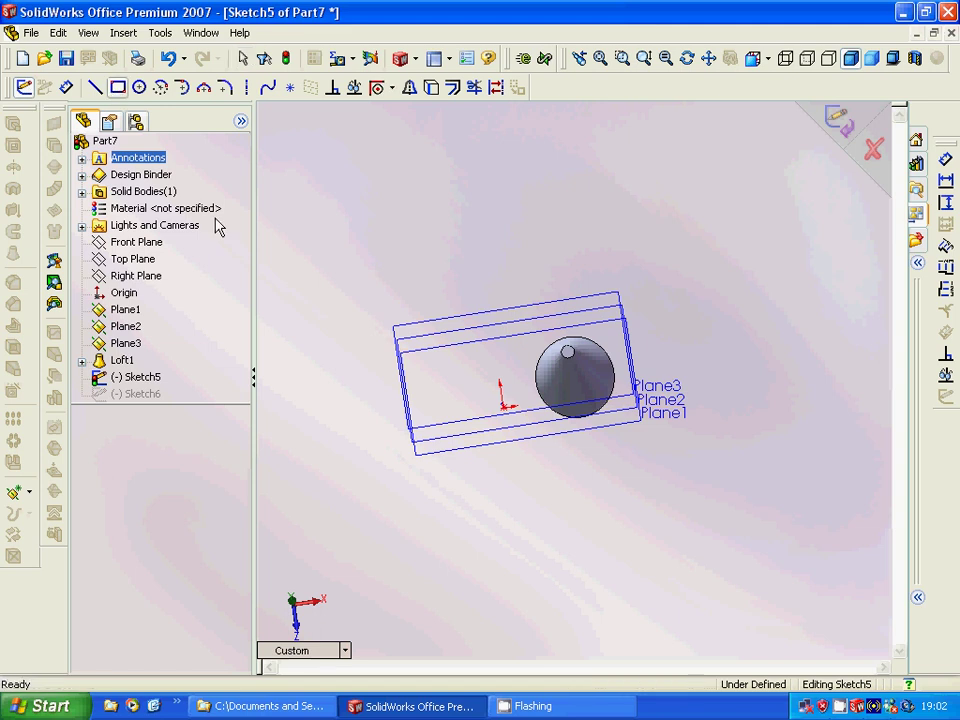
{"action": "left_click", "coordinate": [503, 407]}
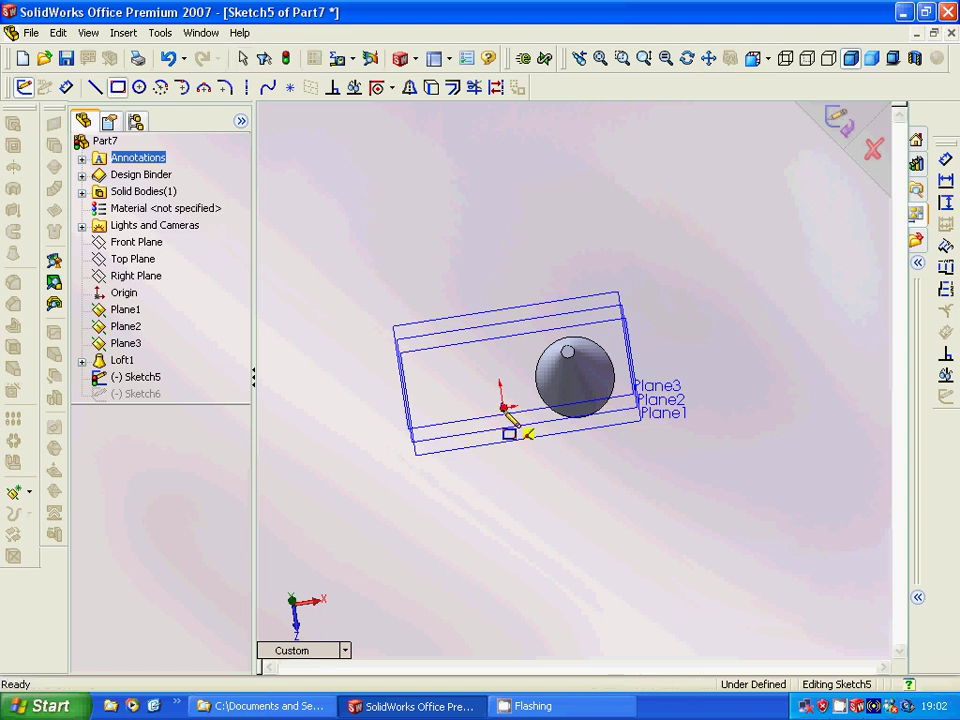
{"action": "left_click", "coordinate": [418, 372]}
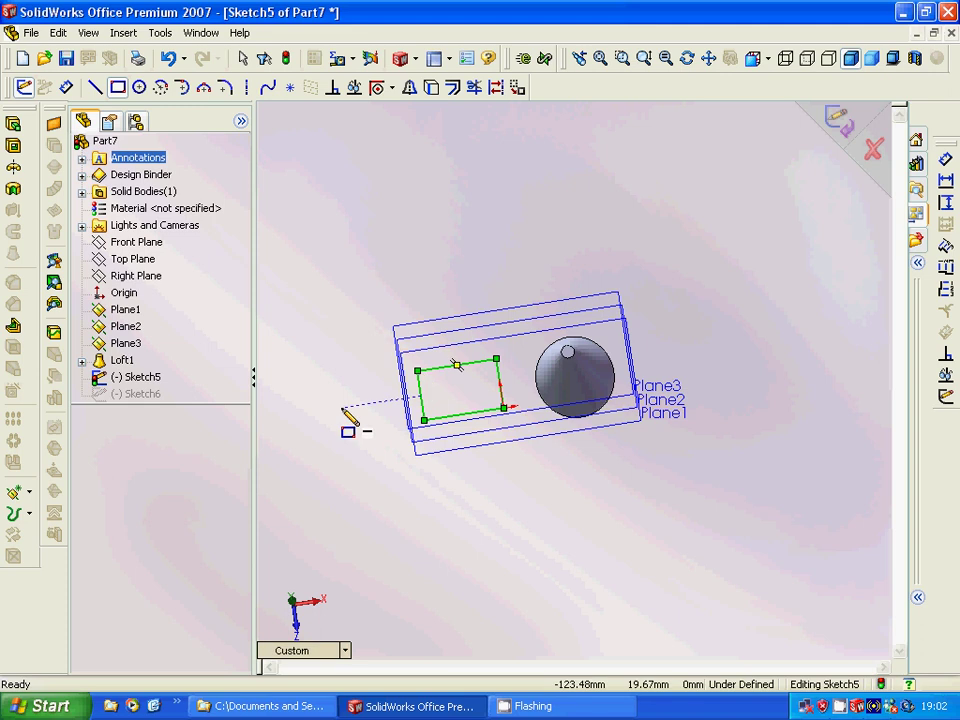
{"action": "left_click", "coordinate": [22, 88]}
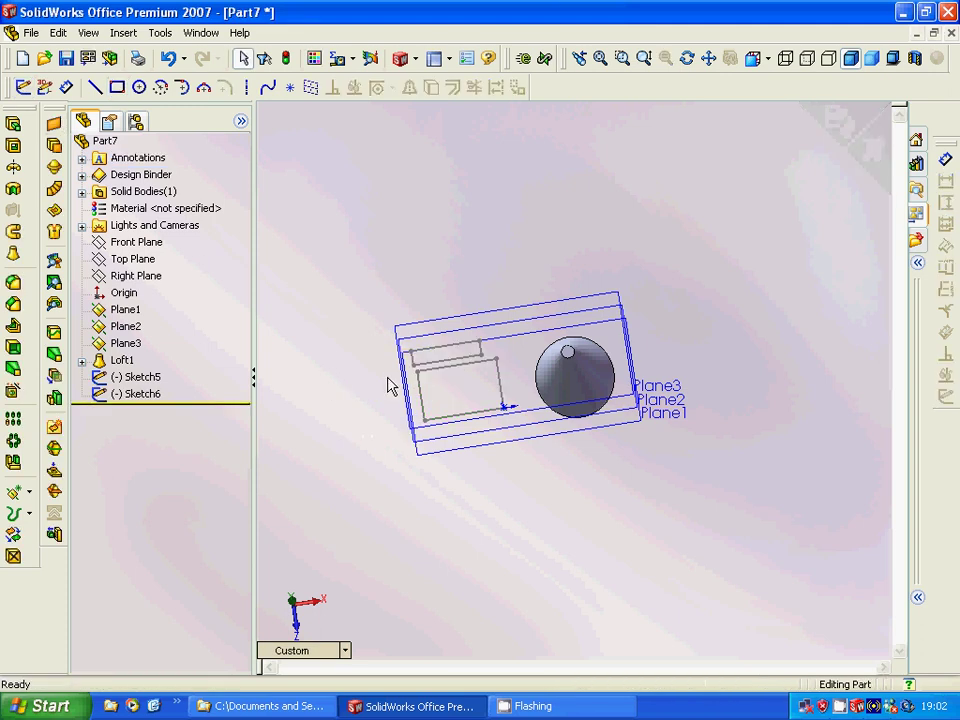
- Reopen Sketch6 and delete the four lines of its small rectangle
{"action": "left_click", "coordinate": [141, 394]}
{"action": "right_click", "coordinate": [141, 396]}
{"action": "left_click", "coordinate": [187, 419]}
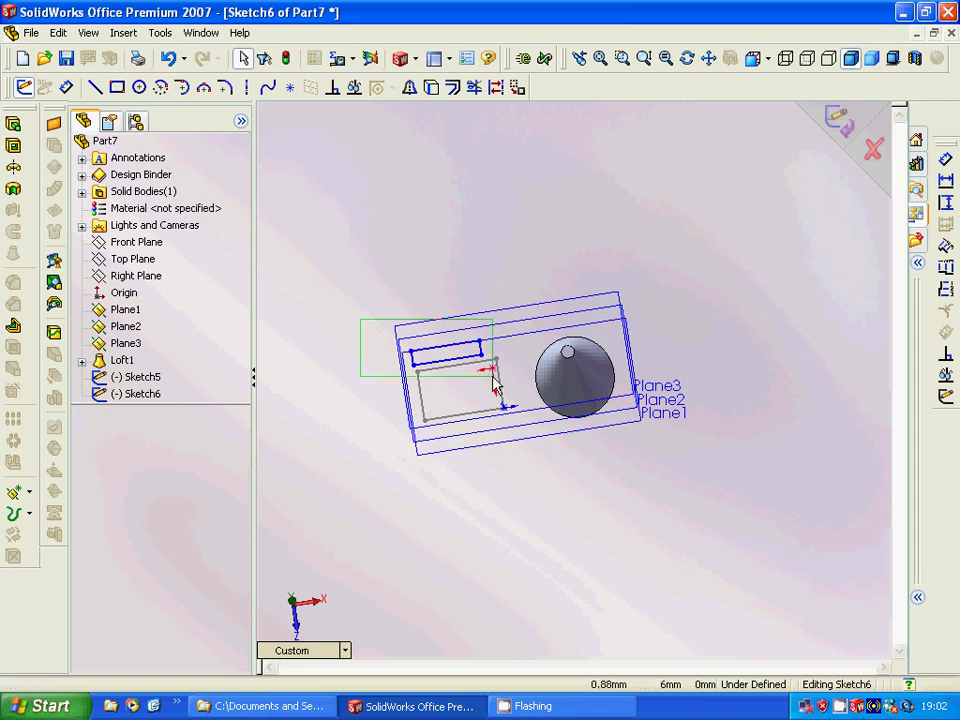
{"action": "left_click_drag", "start_coordinate": [402, 334], "coordinate": [490, 368]}
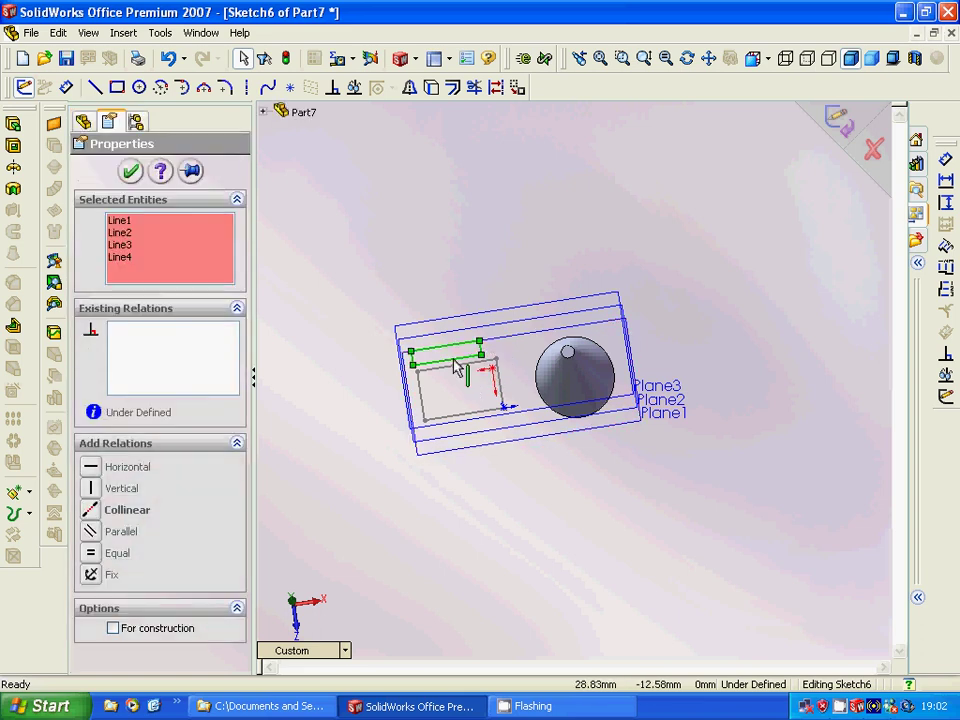
{"action": "right_click", "coordinate": [456, 372]}
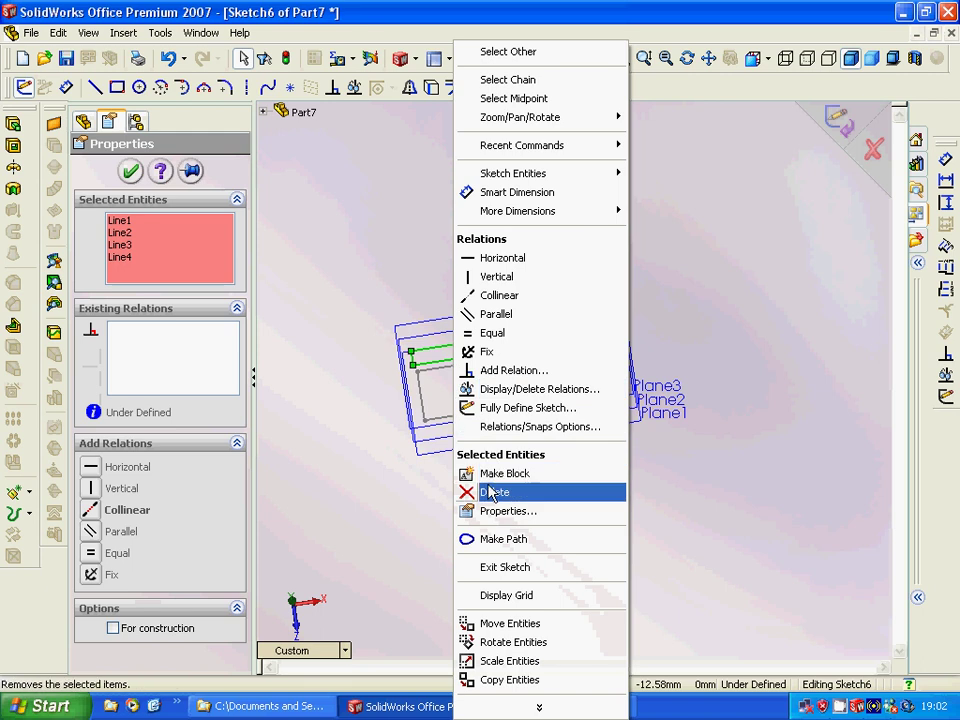
{"action": "left_click", "coordinate": [490, 492]}
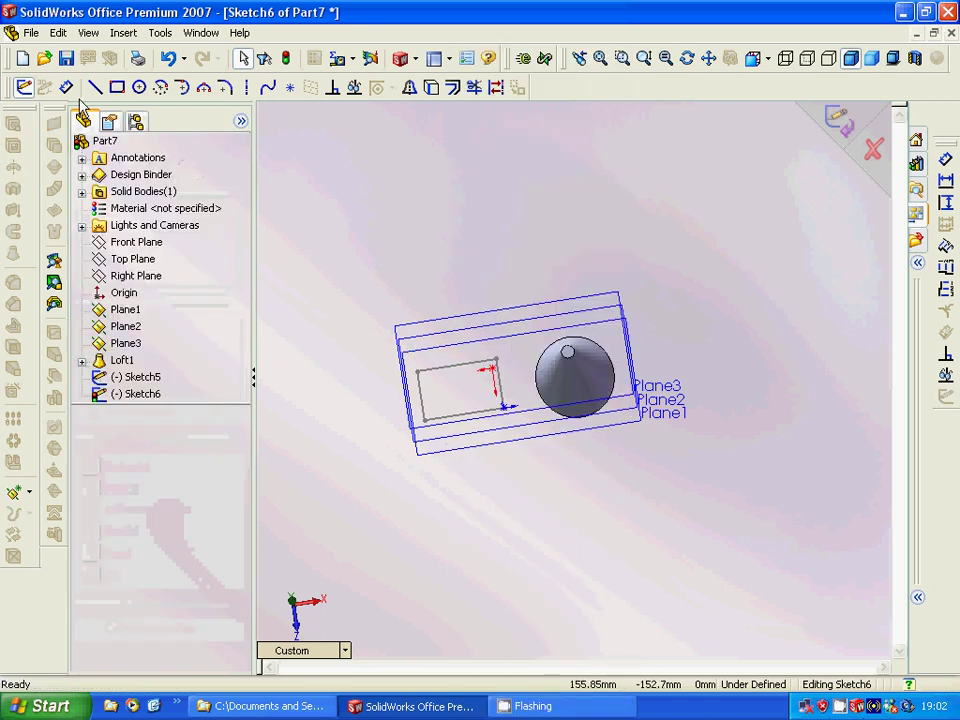
- Draw a new corner rectangle on Plane3 and close Sketch6
{"action": "left_click", "coordinate": [117, 87]}
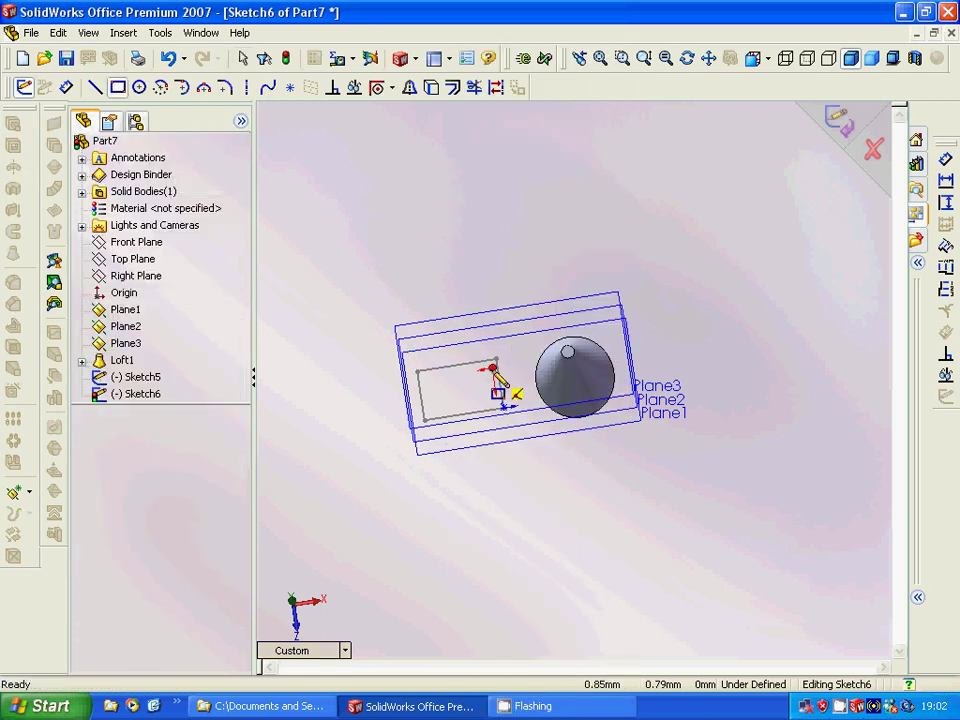
{"action": "left_click", "coordinate": [492, 369]}
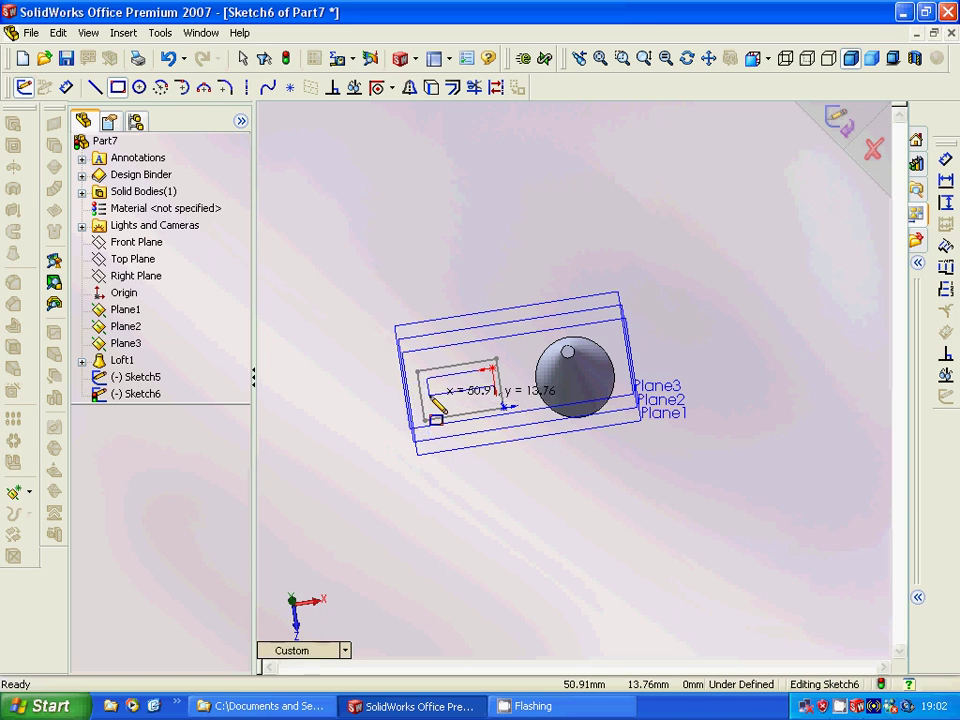
{"action": "left_click", "coordinate": [430, 395]}
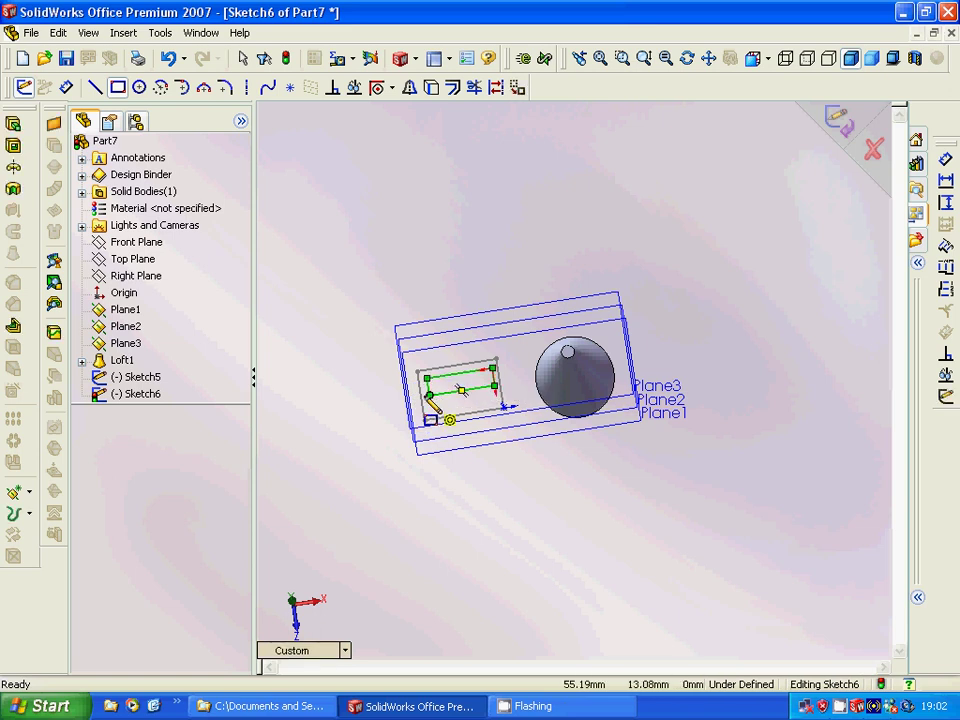
{"action": "left_click", "coordinate": [22, 87]}
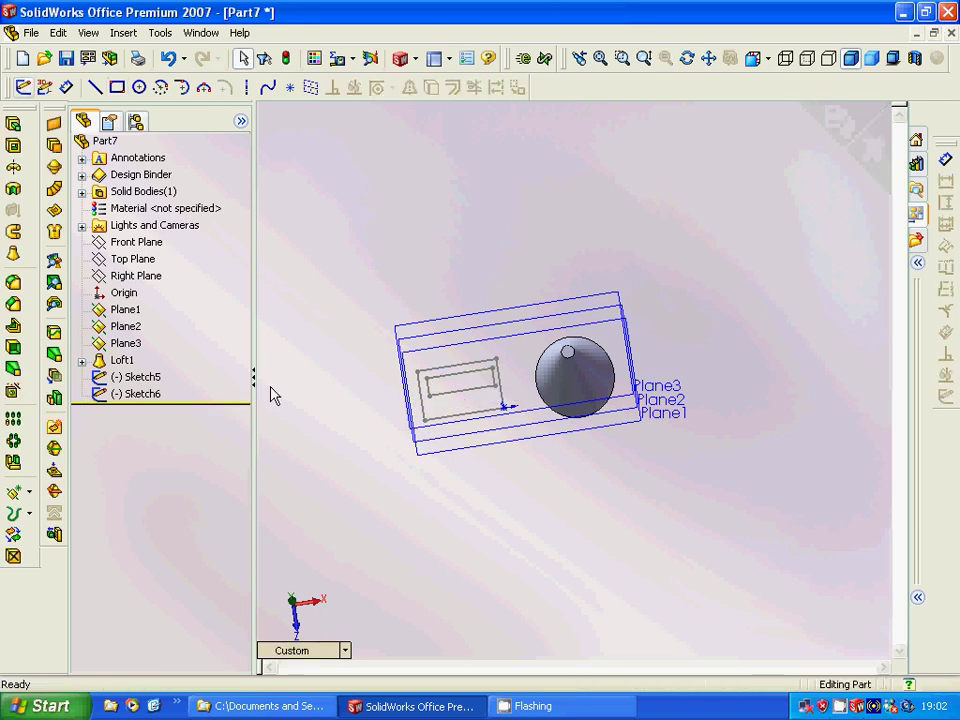
{"action": "middle_click_drag", "start_coordinate": [280, 396], "coordinate": [310, 323]}
- On the Right Plane, spline from below the upper rectangle's corner to the lower rectangle's corner
{"action": "left_click", "coordinate": [136, 277]}
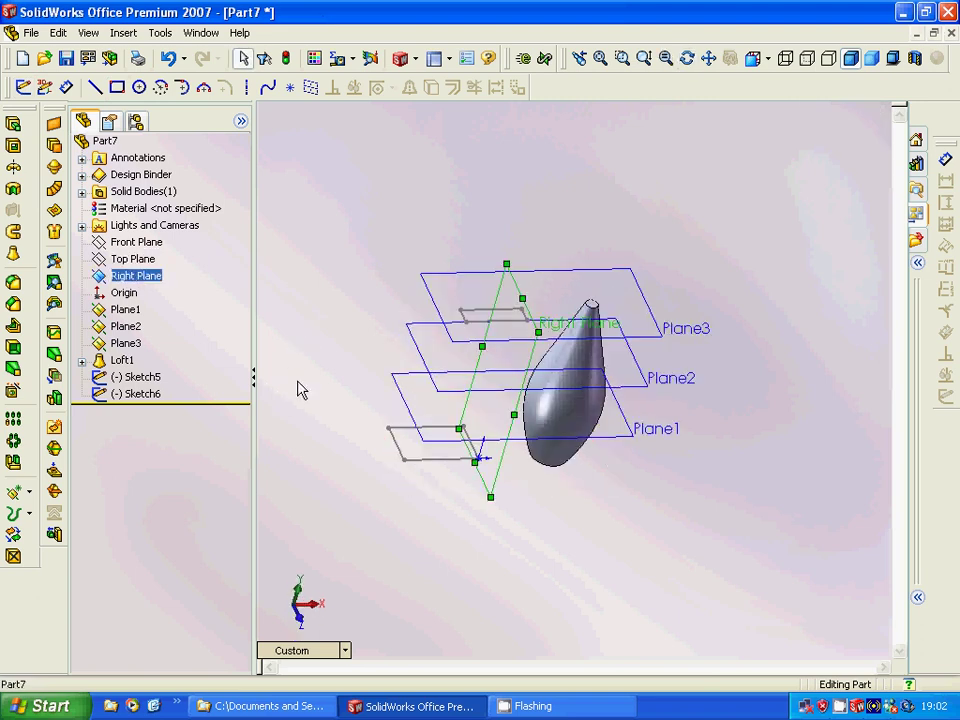
{"action": "left_click", "coordinate": [22, 87]}
{"action": "left_click", "coordinate": [268, 90]}
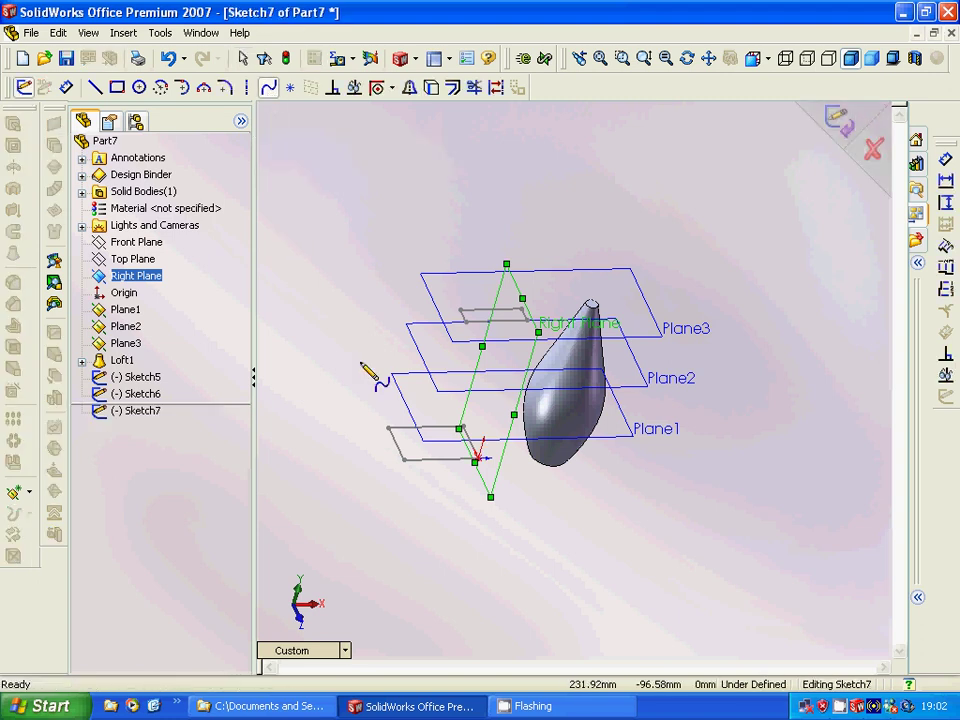
{"action": "left_click", "coordinate": [536, 344]}
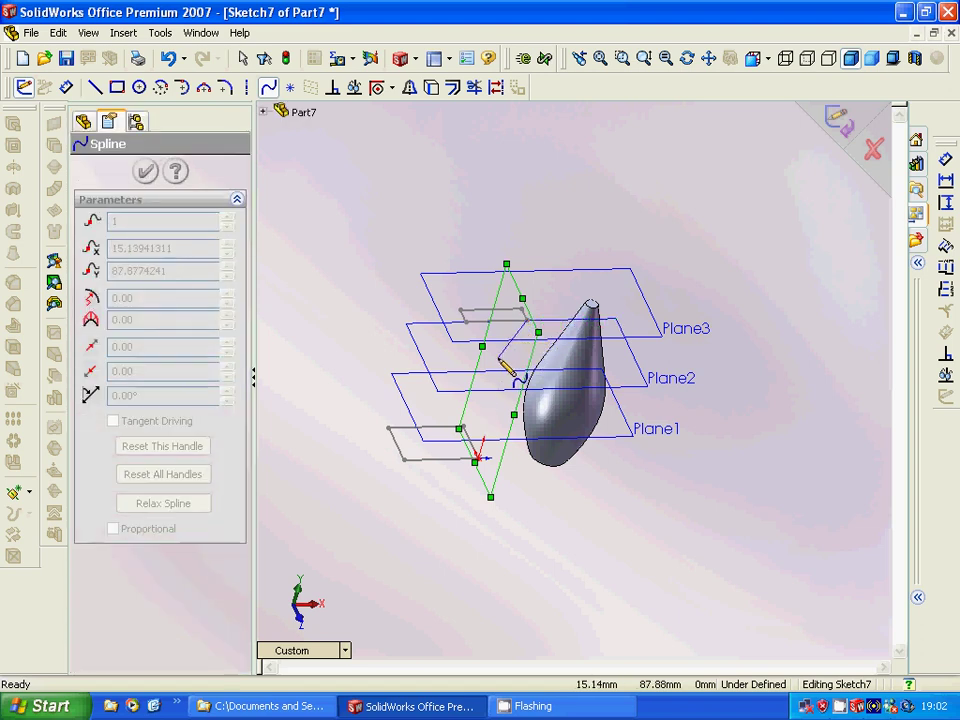
{"action": "key", "text": "ctrl+z"}
{"action": "left_click", "coordinate": [497, 361]}
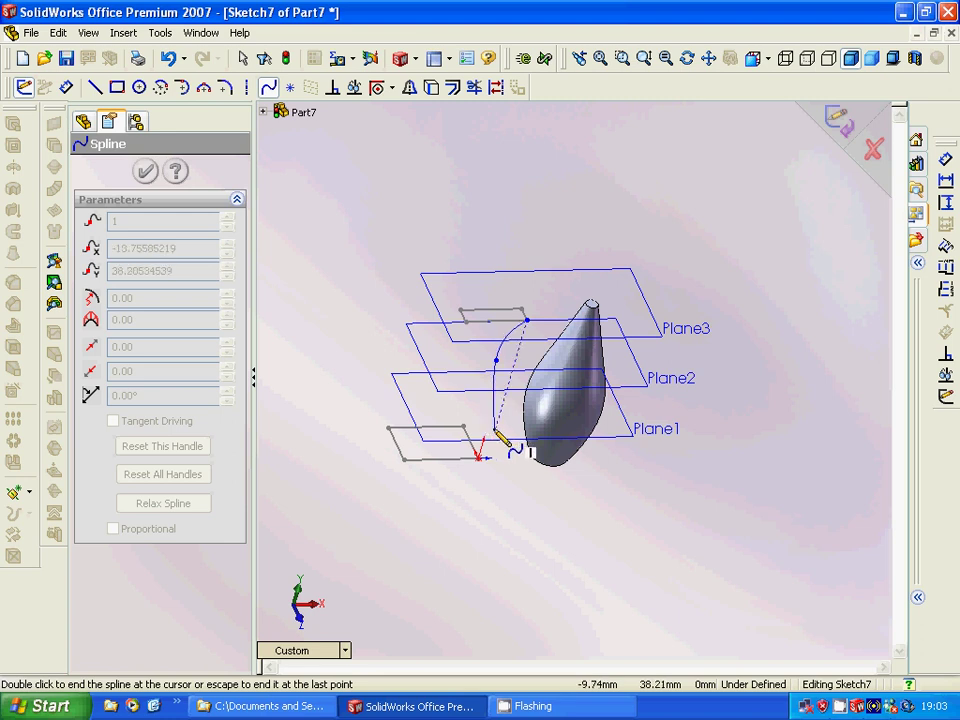
{"action": "left_click", "coordinate": [499, 411]}
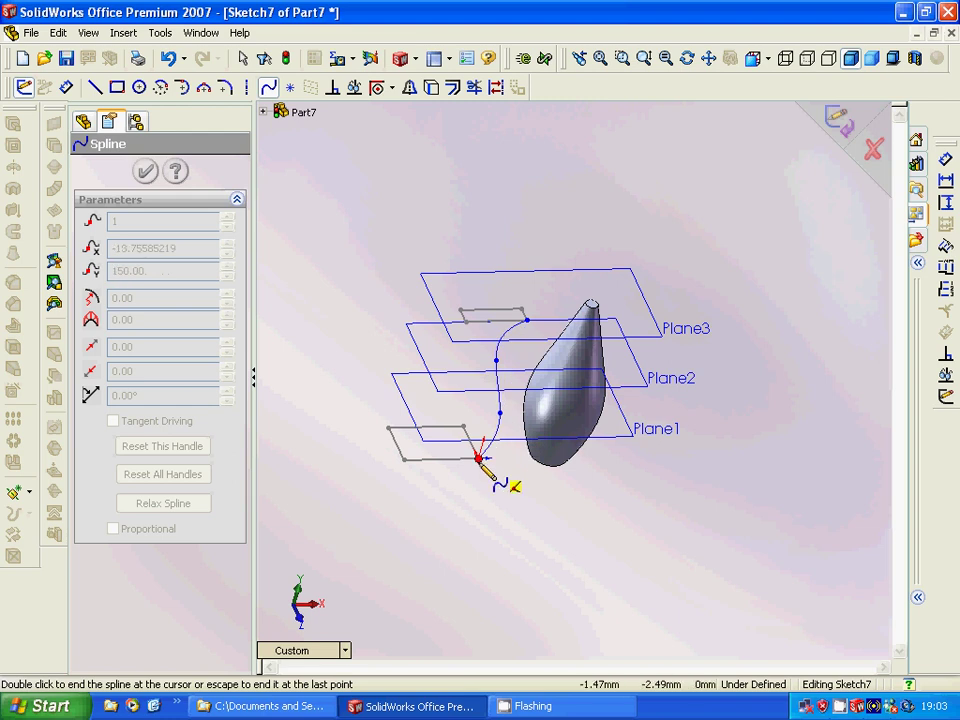
{"action": "left_click", "coordinate": [479, 458]}
{"action": "key", "text": "Escape"}
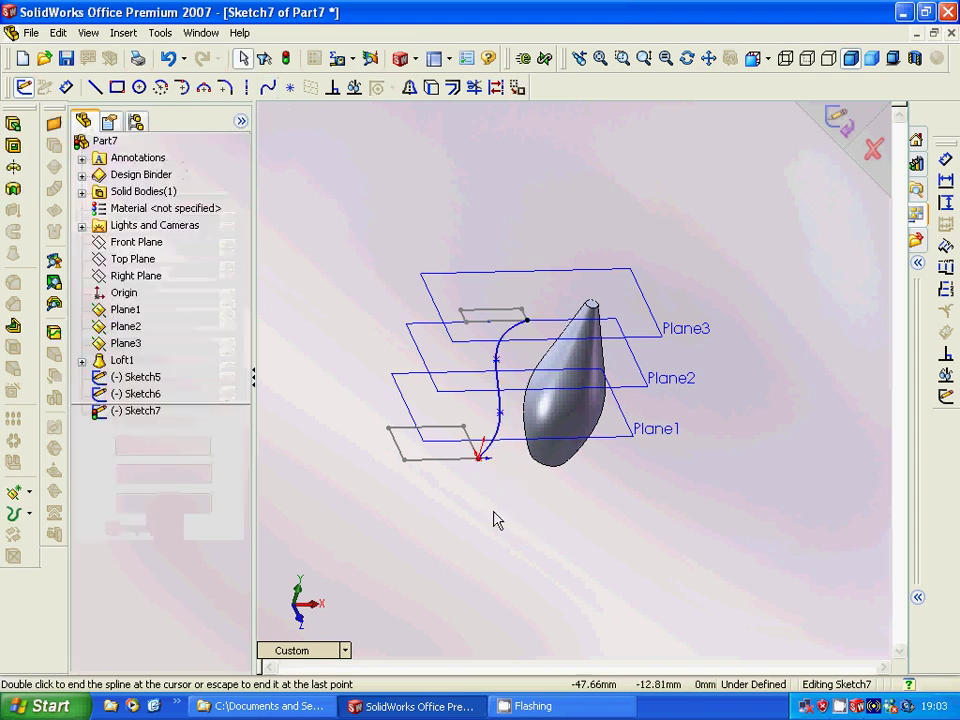
- Loft Sketch6 and Sketch5 along the Sketch7 guide curve into the S-shaped wall Loft2
{"action": "left_click", "coordinate": [24, 88]}
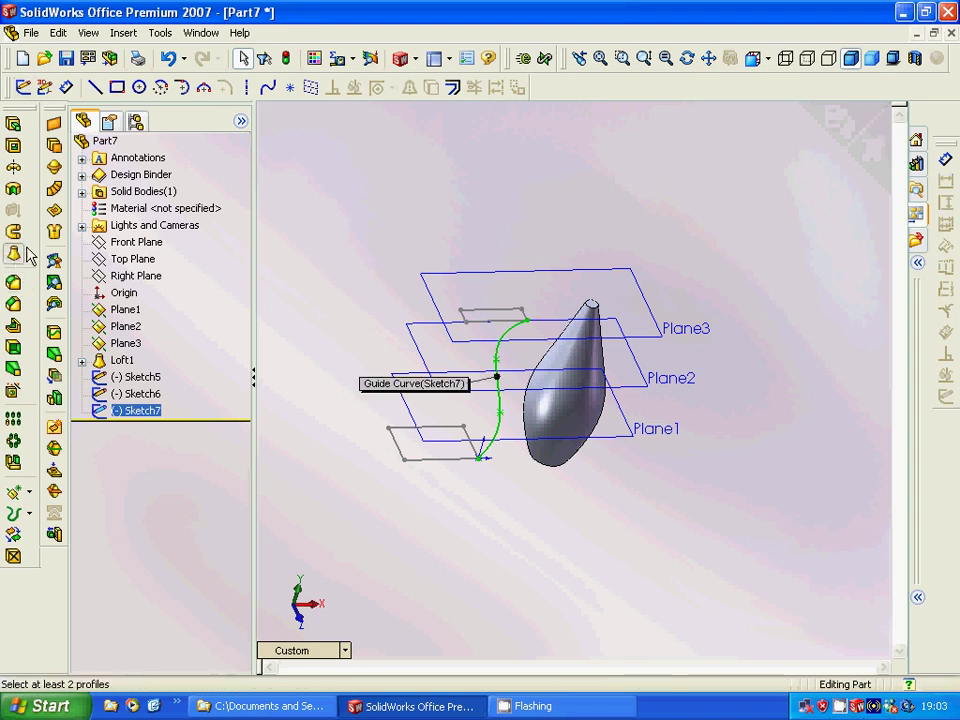
{"action": "left_click", "coordinate": [13, 255]}
{"action": "left_click", "coordinate": [488, 321]}
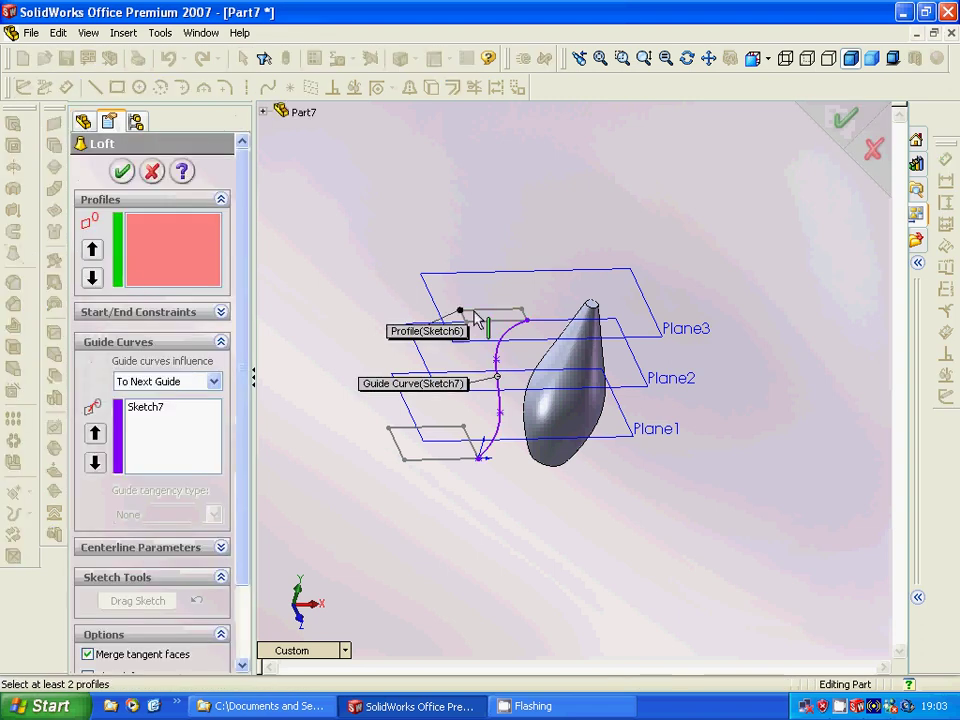
{"action": "left_click", "coordinate": [409, 434]}
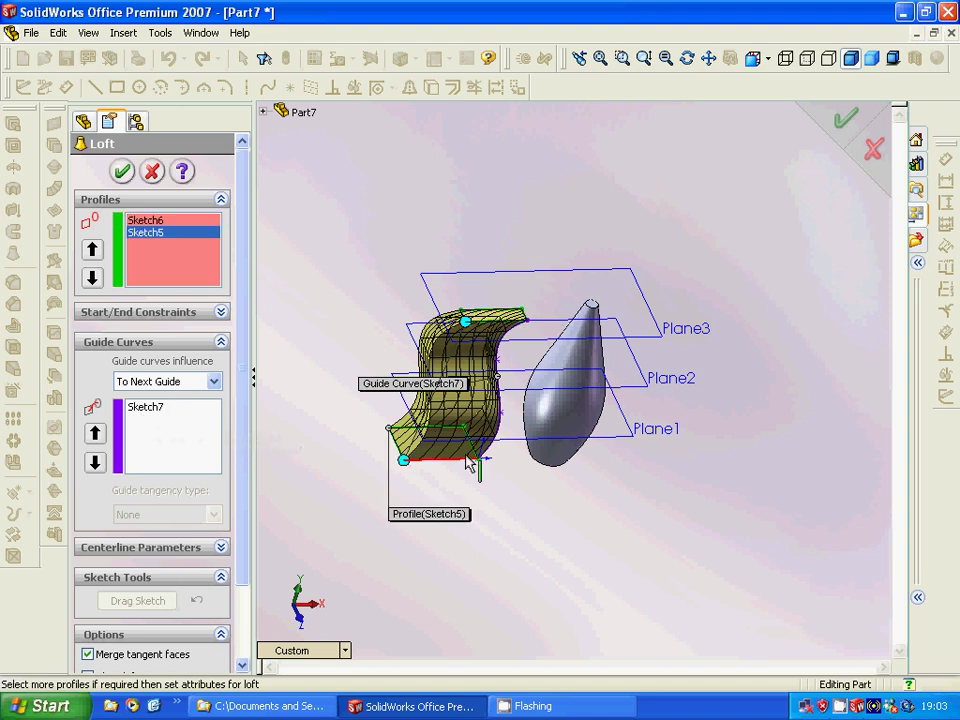
{"action": "key", "text": "Return"}
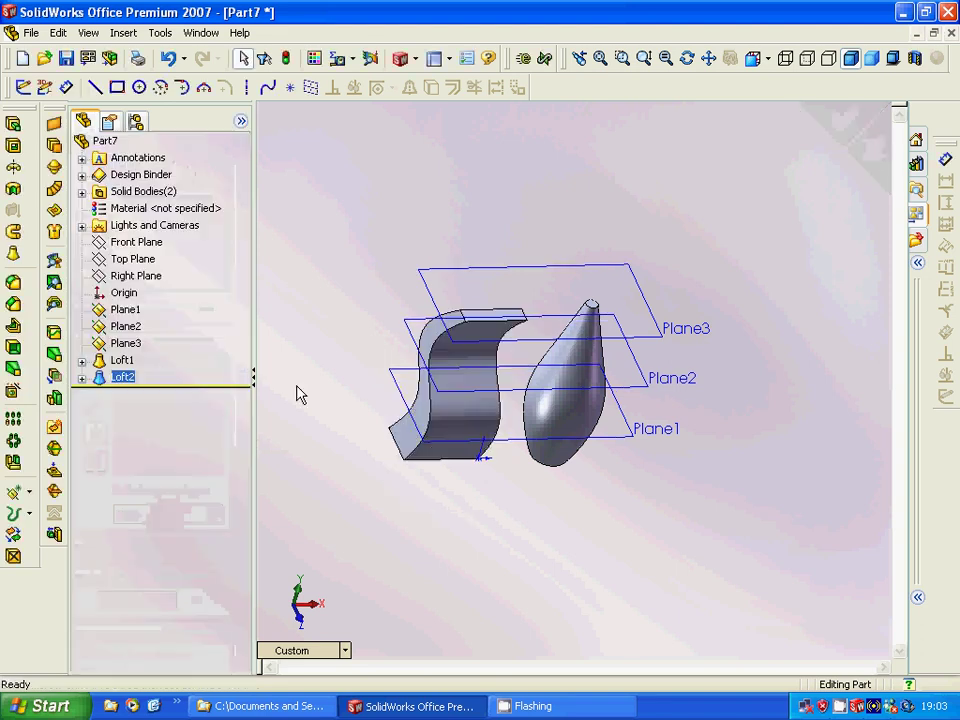
{"action": "mouse_move", "coordinate": [360, 413]}
{"action": "middle_mouse_down"}
{"action": "mouse_move", "coordinate": [390, 439]}
{"action": "mouse_move", "coordinate": [336, 416]}
{"action": "mouse_move", "coordinate": [307, 370]}
{"action": "mouse_move", "coordinate": [269, 451]}
{"action": "mouse_move", "coordinate": [364, 484]}
{"action": "mouse_move", "coordinate": [369, 388]}
{"action": "middle_mouse_up"}
{"action": "left_click", "coordinate": [133, 259]}
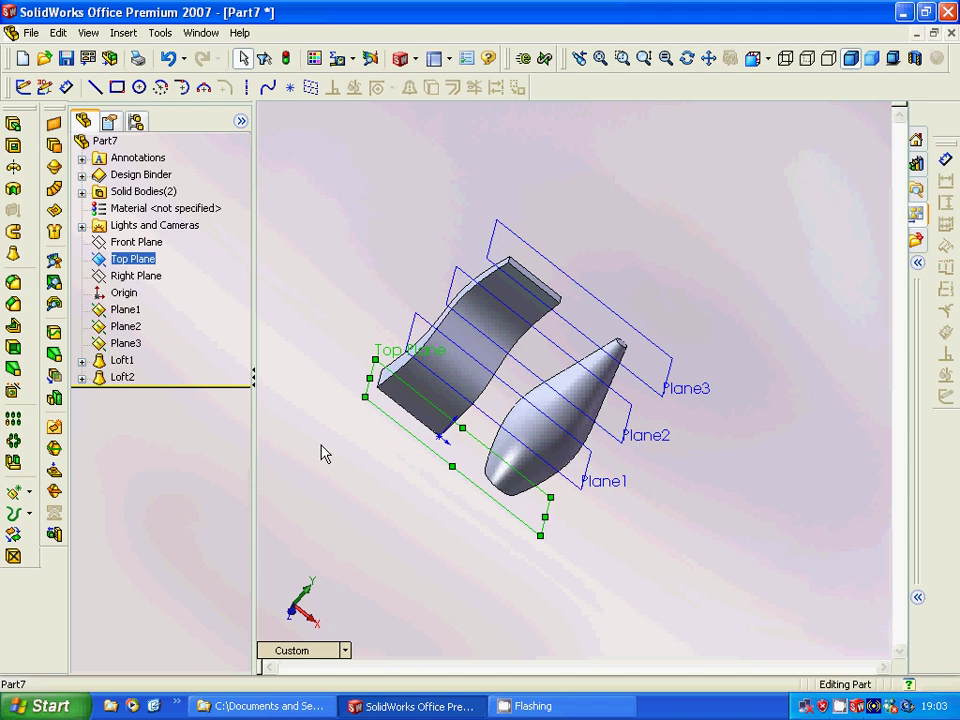
- Draw a corner rectangle on the Top Plane as Sketch8
{"action": "left_click", "coordinate": [82, 134]}
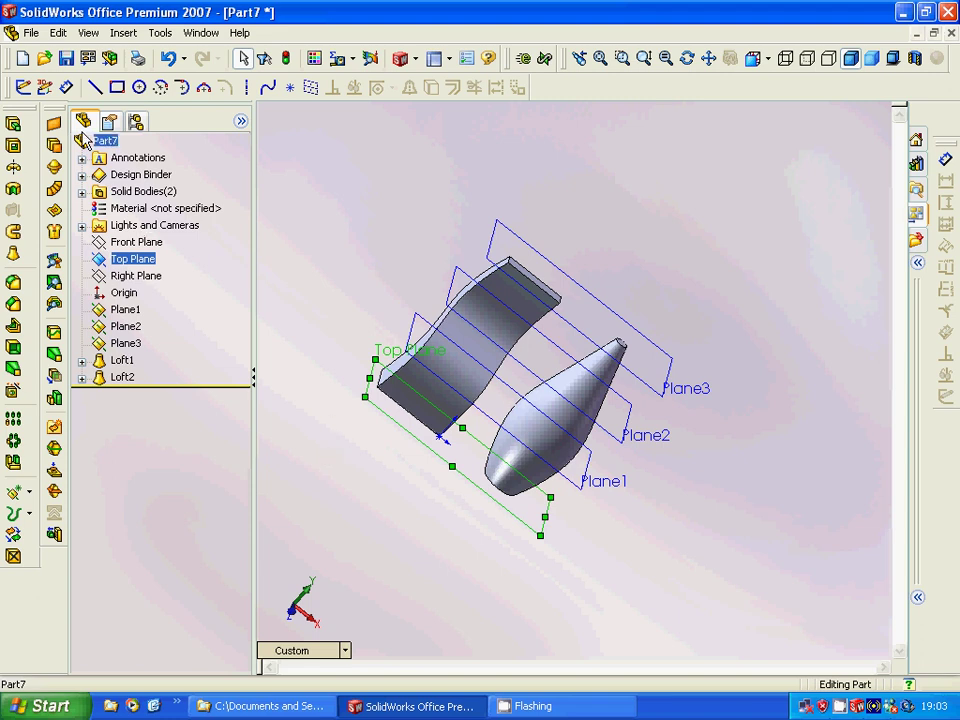
{"action": "left_click", "coordinate": [22, 87]}
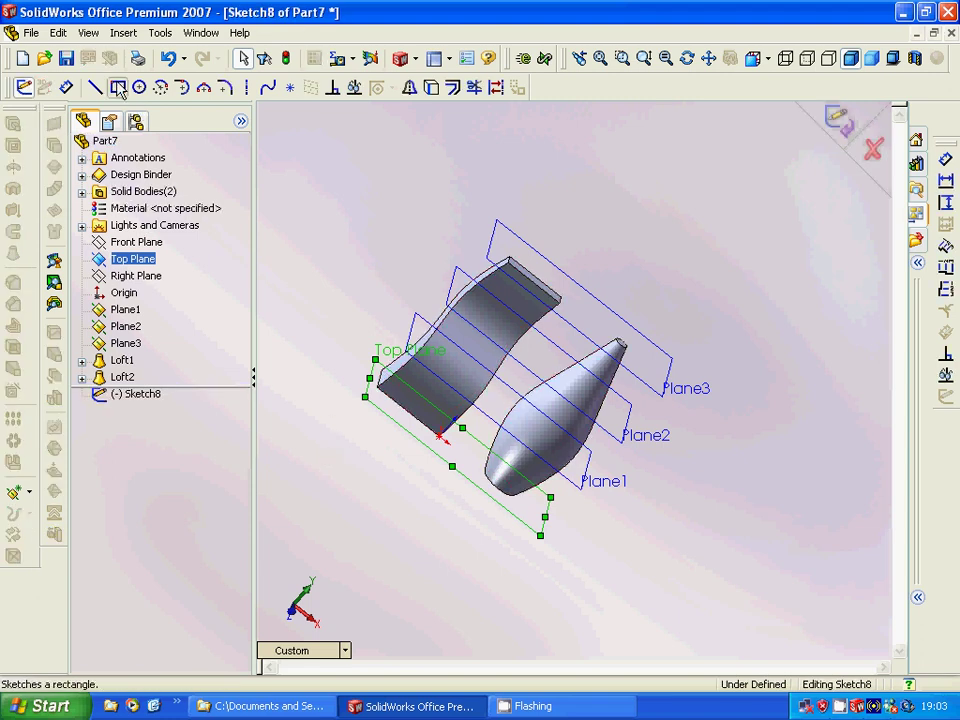
{"action": "left_click", "coordinate": [118, 88]}
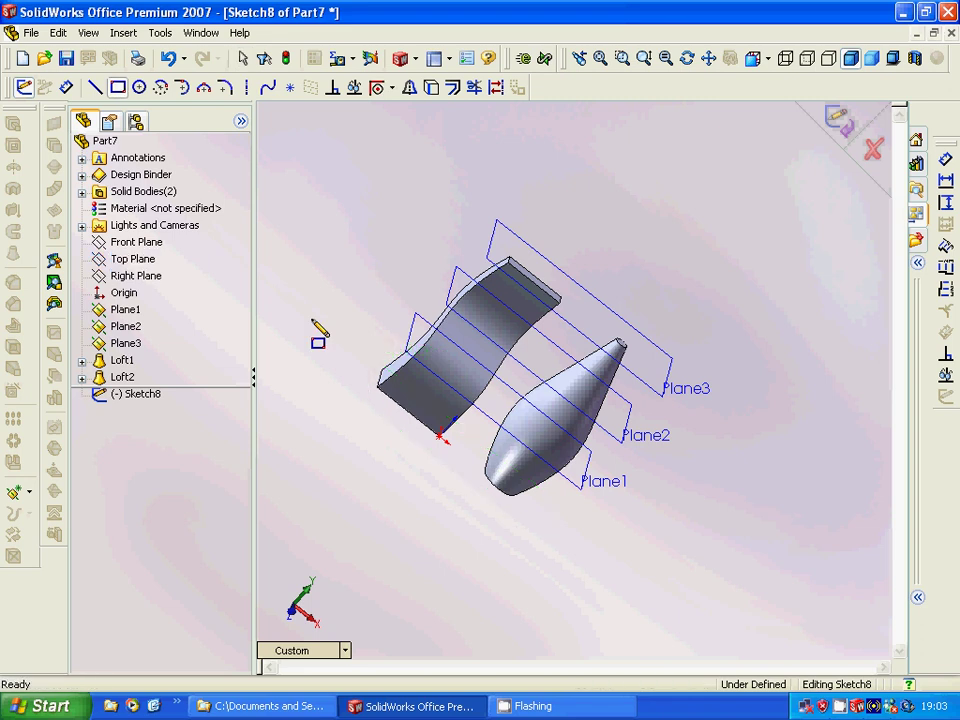
{"action": "left_click", "coordinate": [312, 320]}
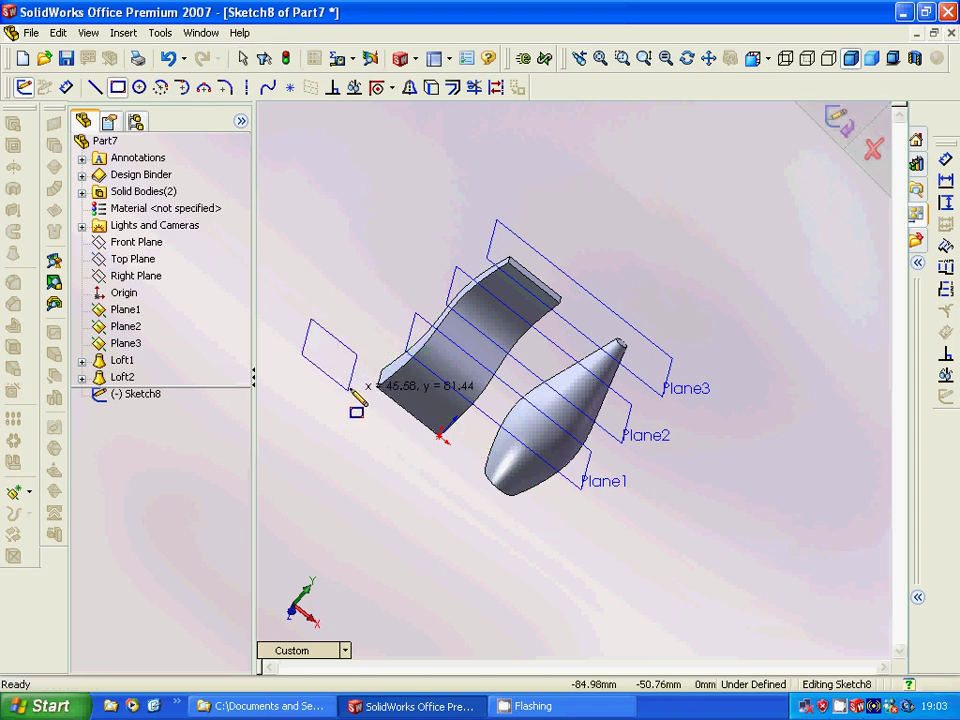
{"action": "left_click", "coordinate": [350, 387]}
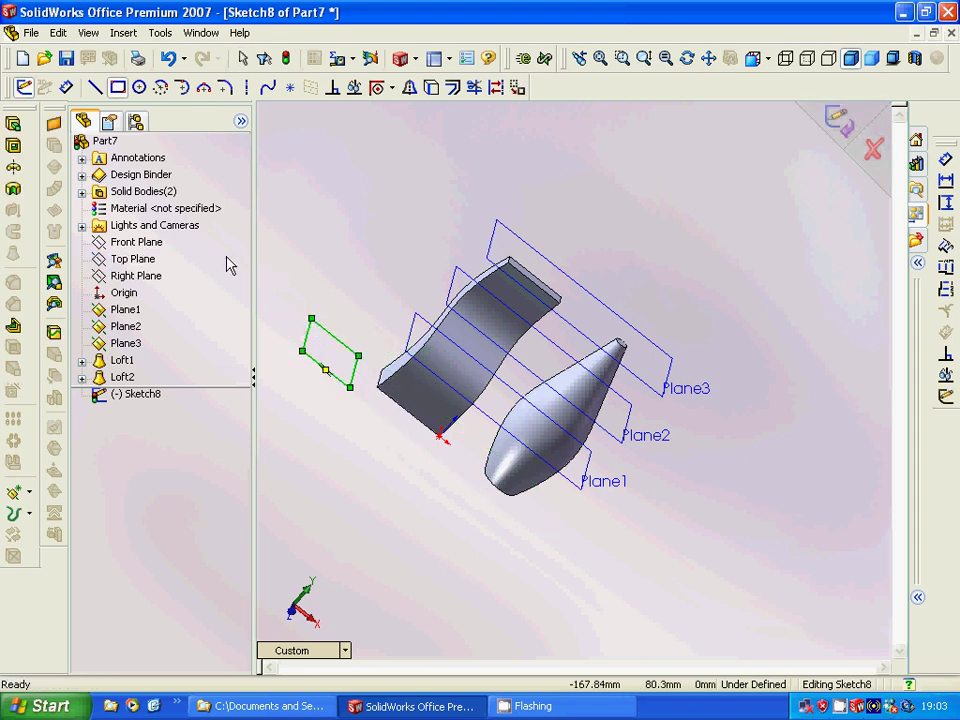
{"action": "left_click", "coordinate": [22, 87]}
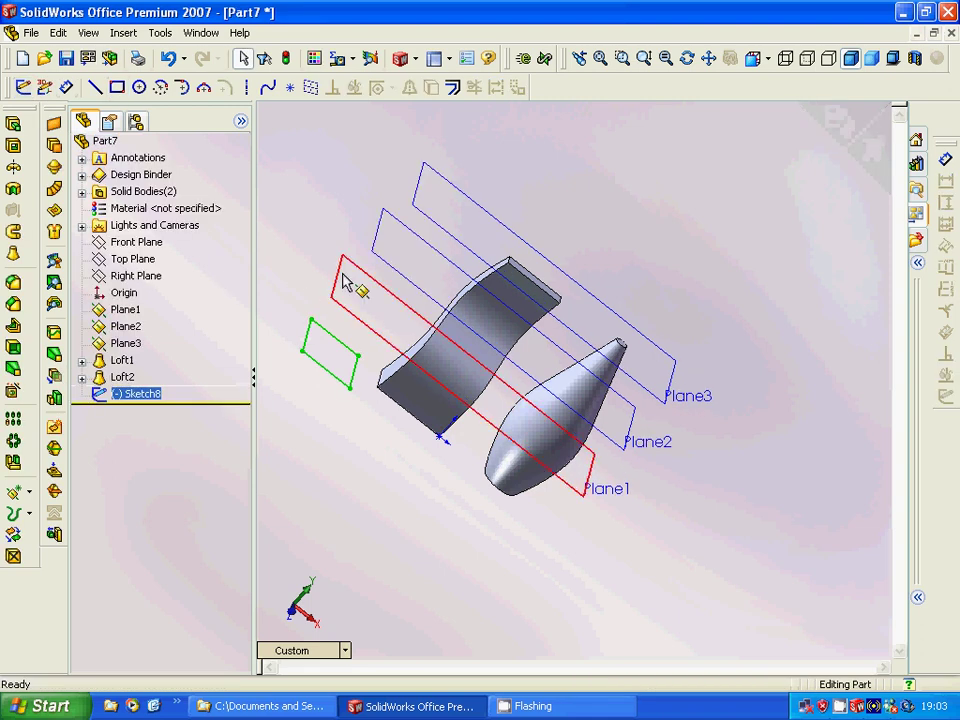
- Draw a small rectangle on Plane1 in a new sketch
{"action": "left_click", "coordinate": [343, 280]}
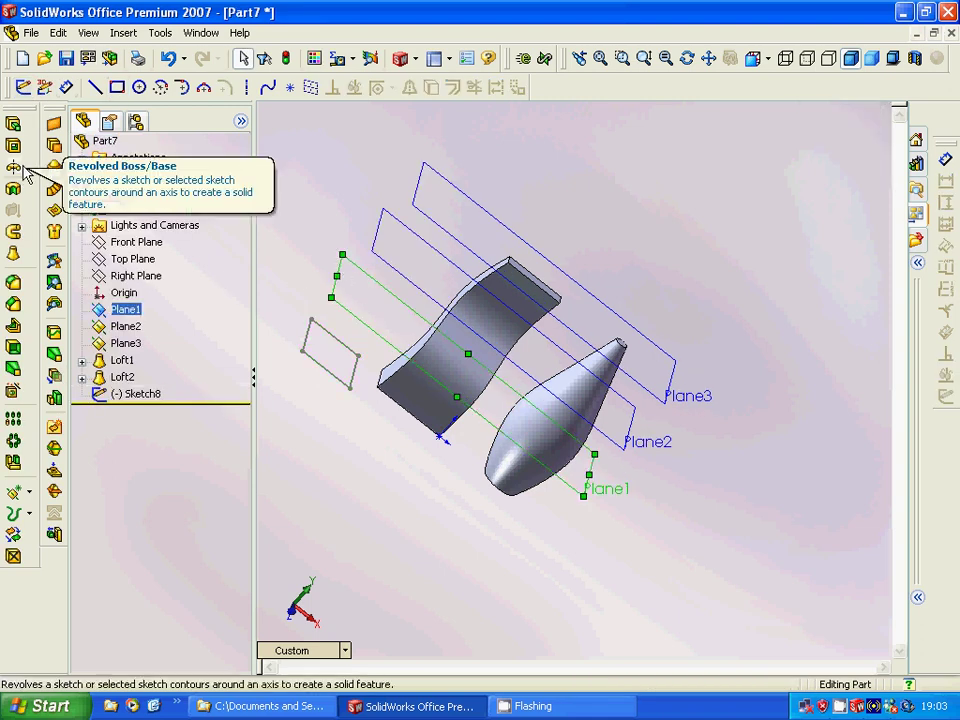
{"action": "left_click", "coordinate": [116, 88]}
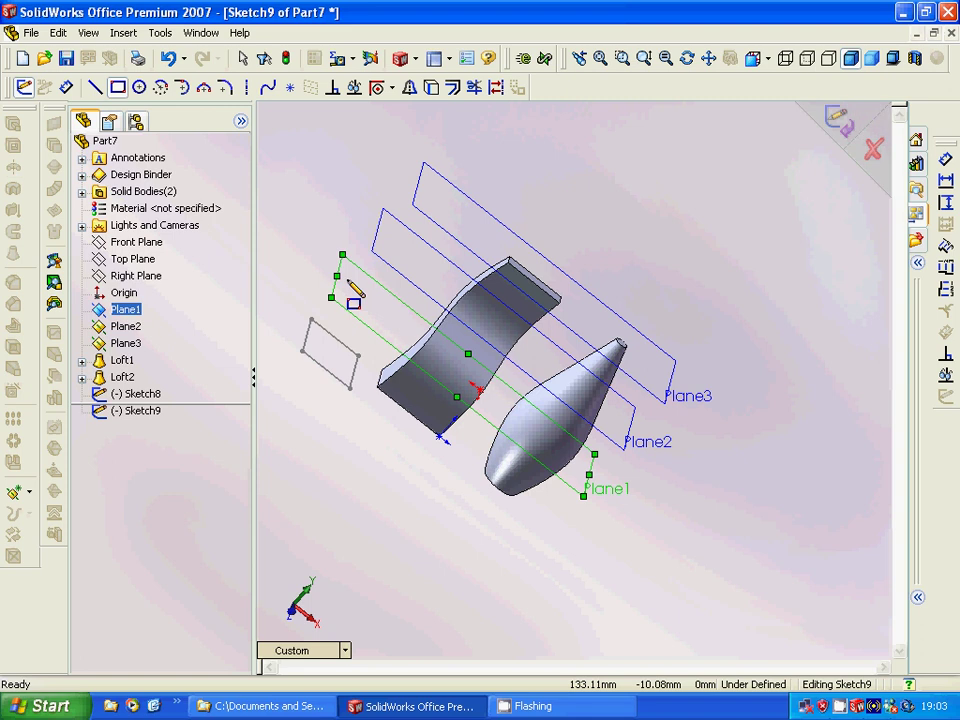
{"action": "mouse_move", "coordinate": [340, 285]}
{"action": "left_mouse_down"}
{"action": "mouse_move", "coordinate": [377, 330]}
{"action": "mouse_move", "coordinate": [371, 318]}
{"action": "left_mouse_up"}
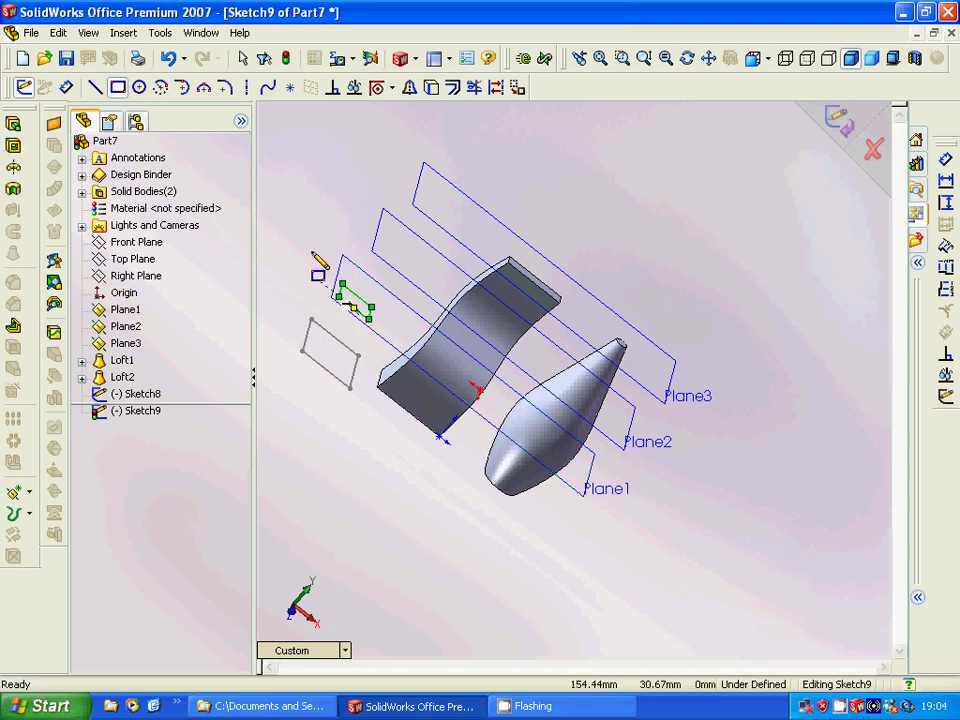
- Close the Plane1 sketch and draw a radius 15 circle on Plane2
{"action": "left_click", "coordinate": [22, 88]}
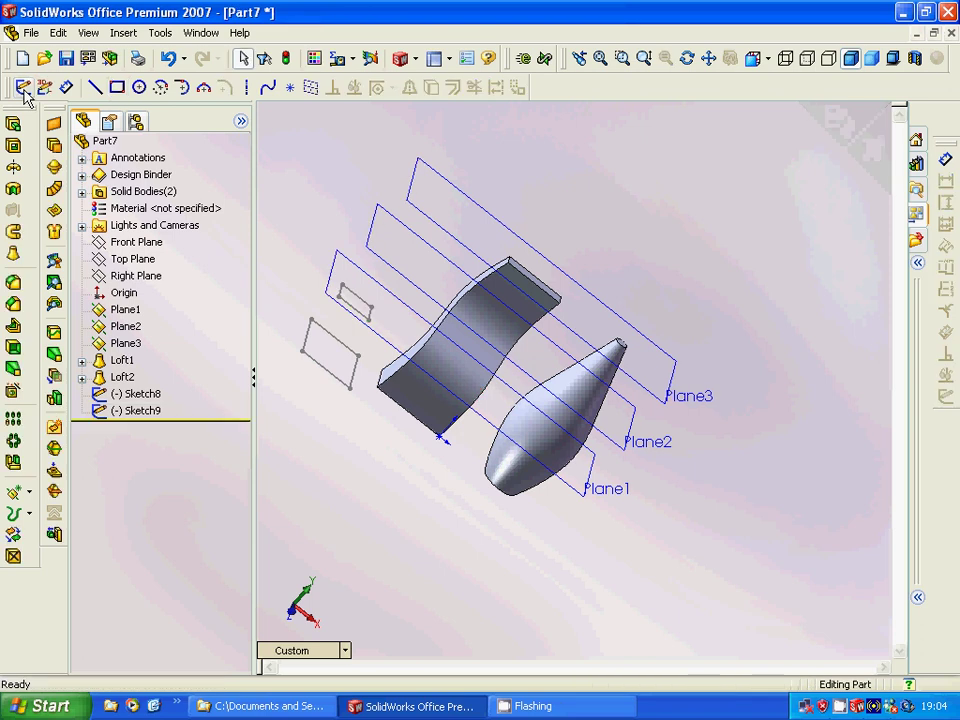
{"action": "left_click", "coordinate": [127, 327]}
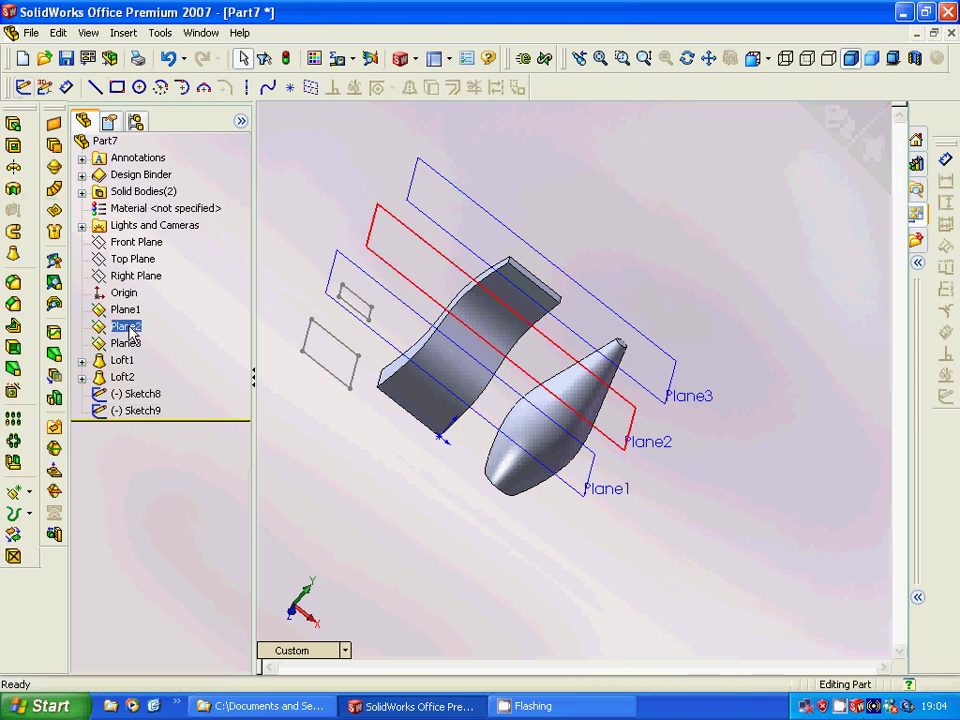
{"action": "left_click", "coordinate": [140, 87]}
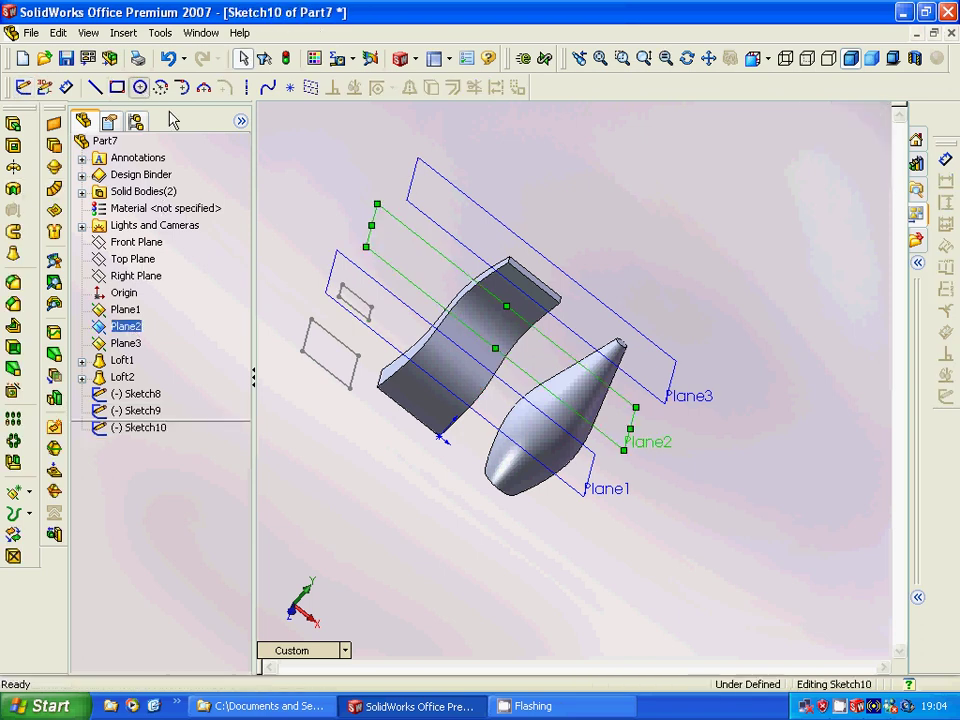
{"action": "left_click", "coordinate": [382, 236]}
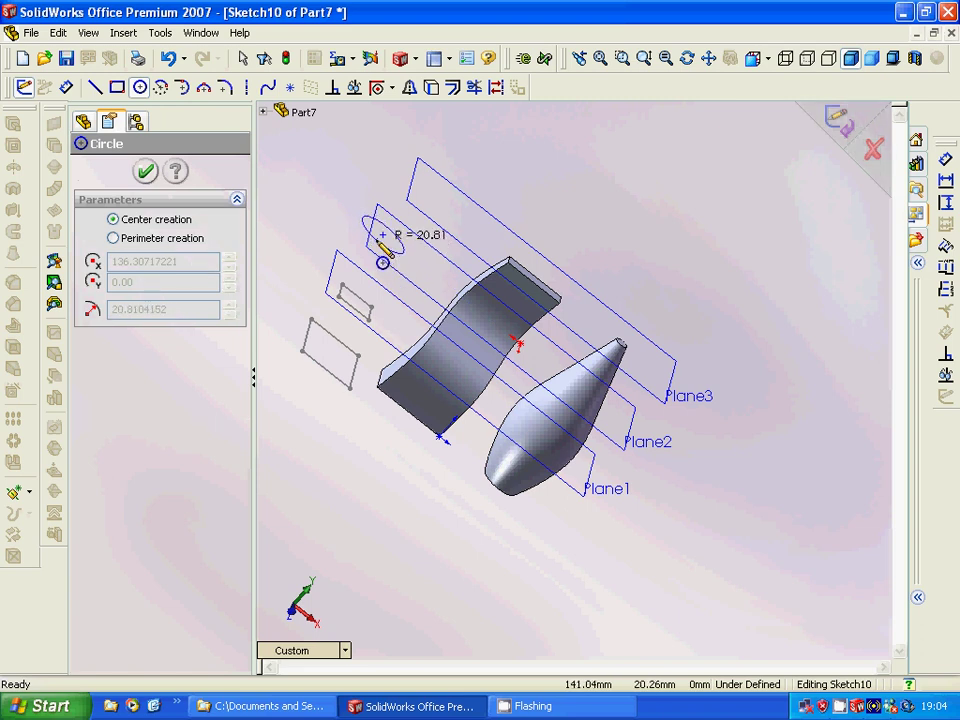
{"action": "left_click", "coordinate": [379, 244]}
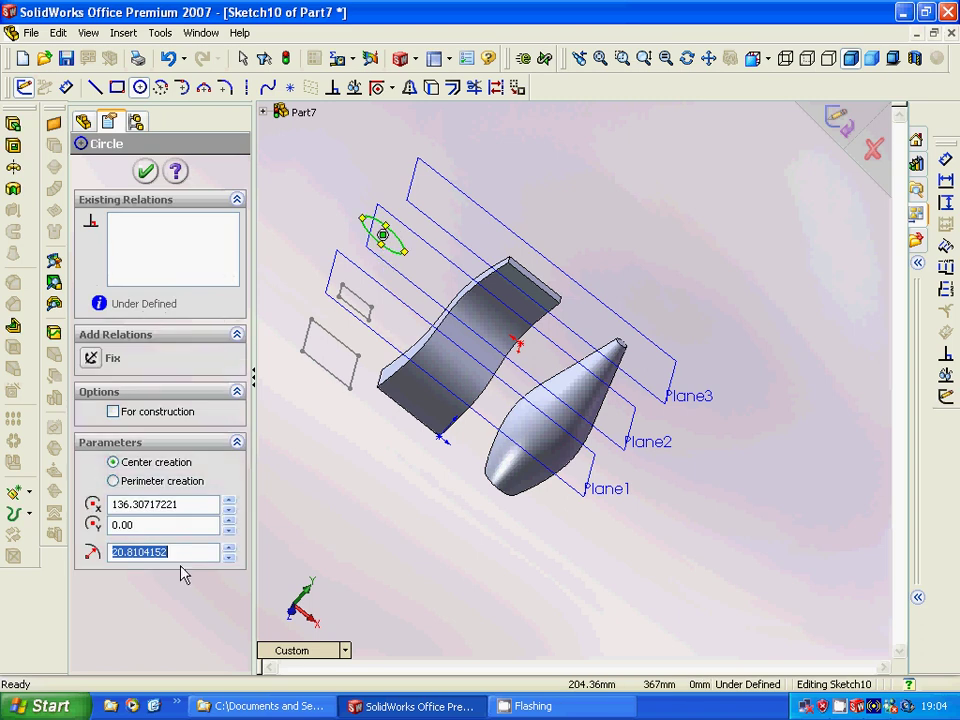
{"action": "type", "text": "15"}
{"action": "key", "text": "Return"}
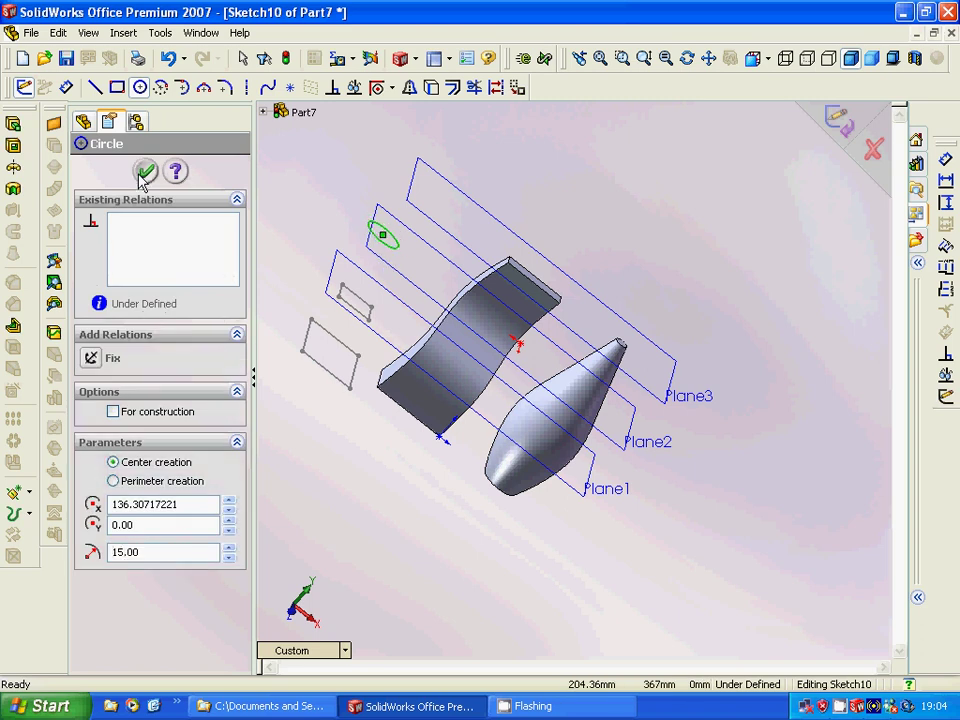
{"action": "left_click", "coordinate": [146, 171]}
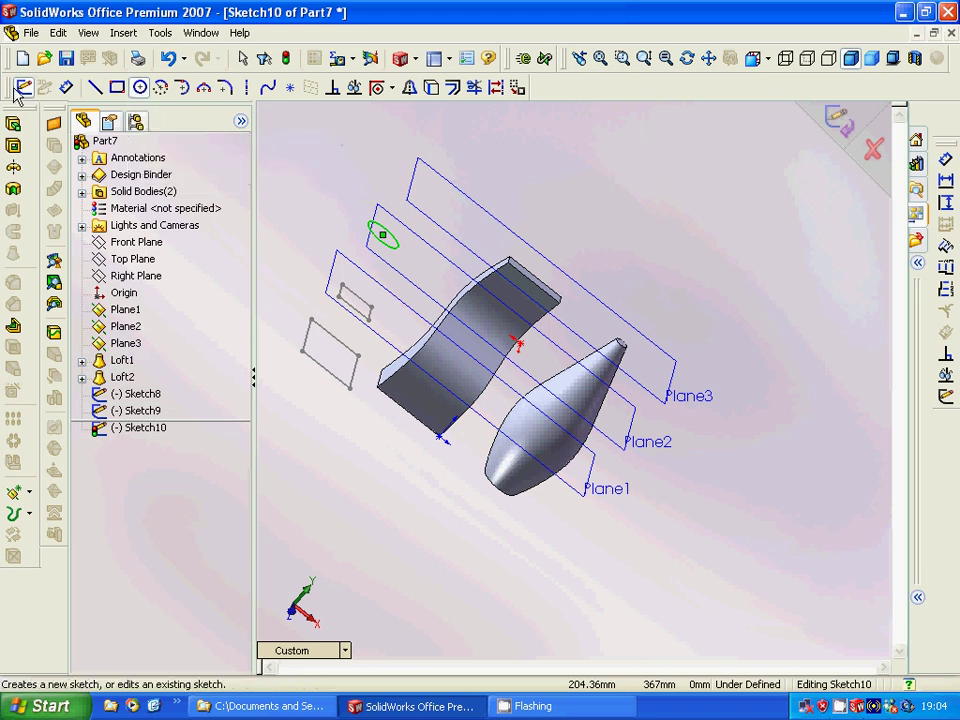
- Draw a radius 5 circle on Plane3 as Sketch11 and close it
{"action": "left_click", "coordinate": [20, 90]}
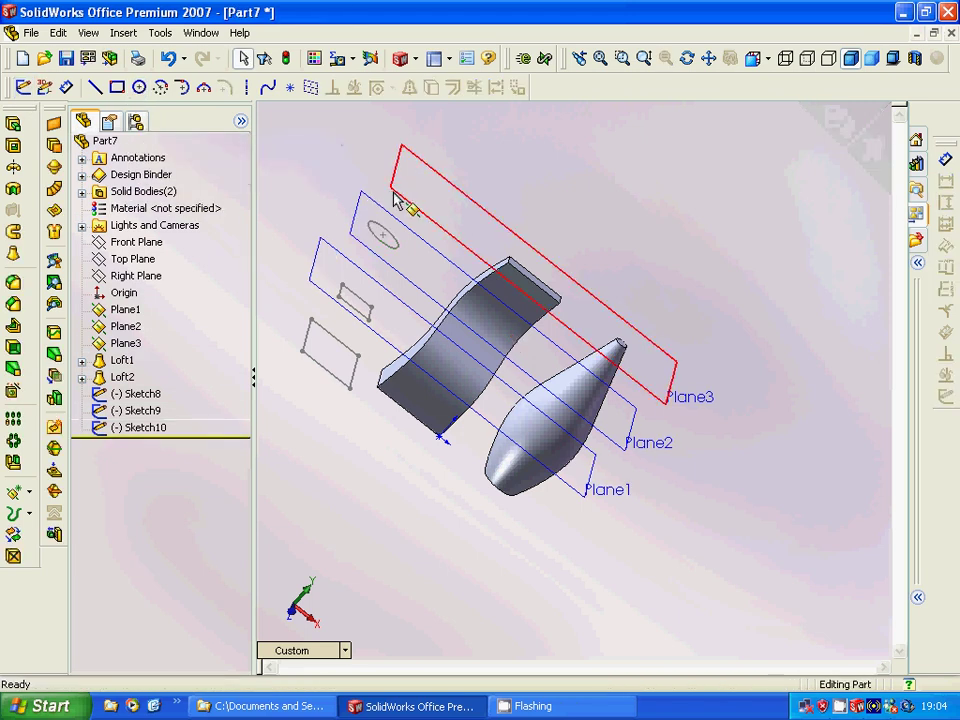
{"action": "left_click", "coordinate": [390, 196]}
{"action": "left_click", "coordinate": [139, 88]}
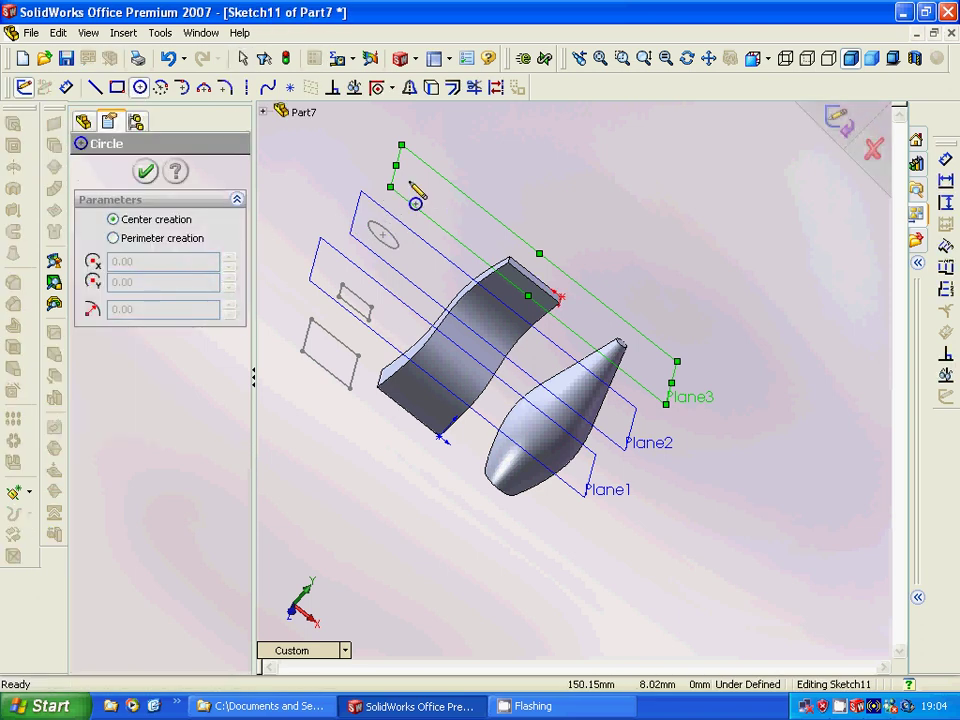
{"action": "left_click", "coordinate": [408, 182]}
{"action": "left_click", "coordinate": [420, 192]}
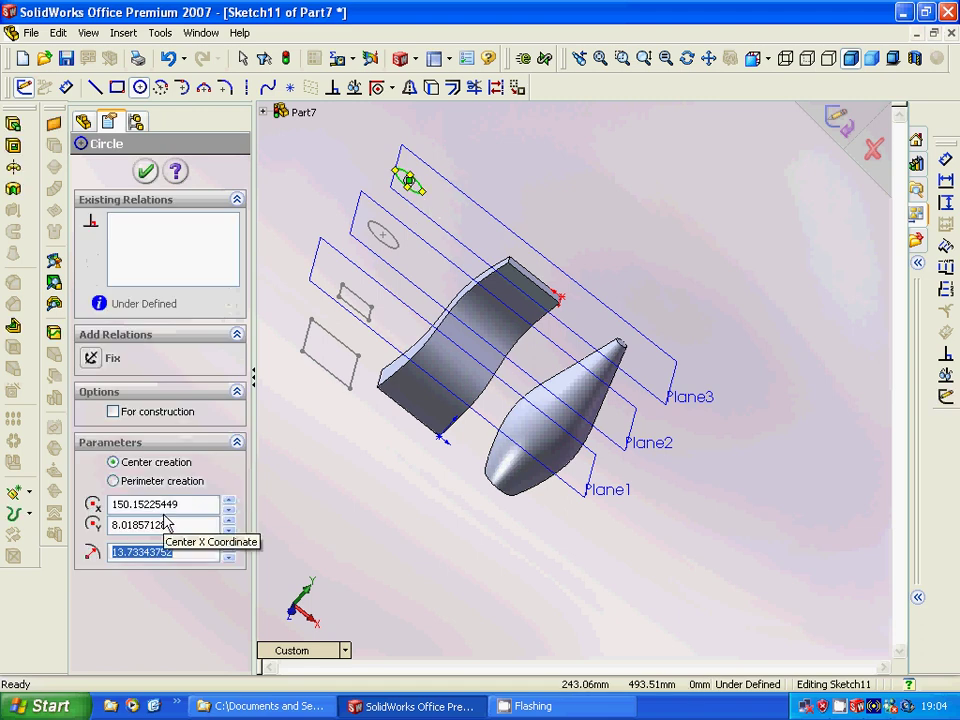
{"action": "type", "text": "5"}
{"action": "key", "text": "Return"}
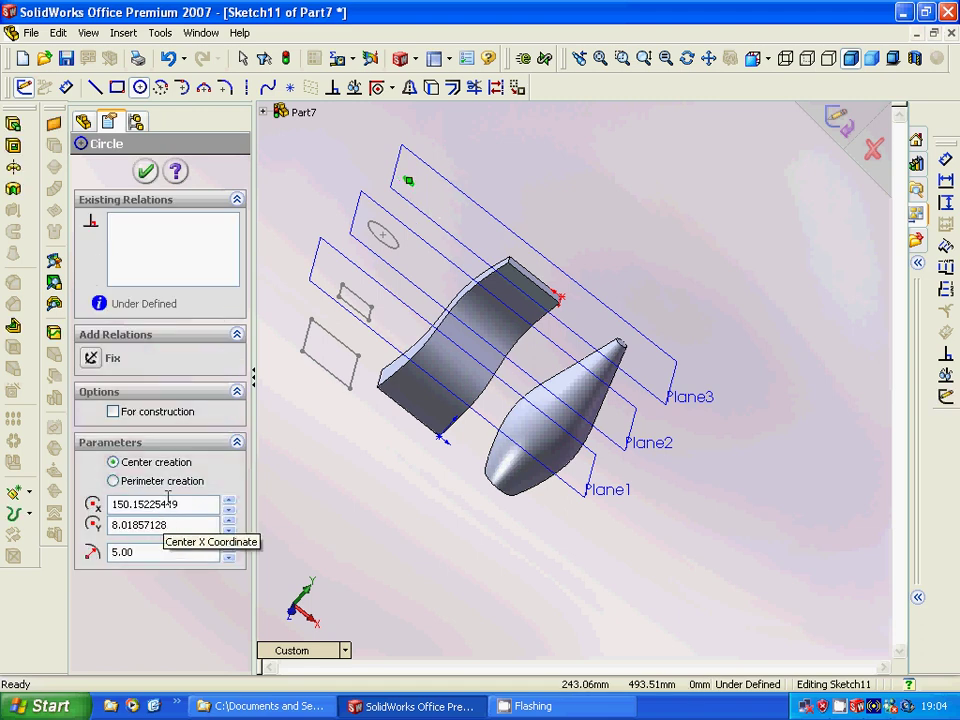
{"action": "left_click", "coordinate": [146, 171]}
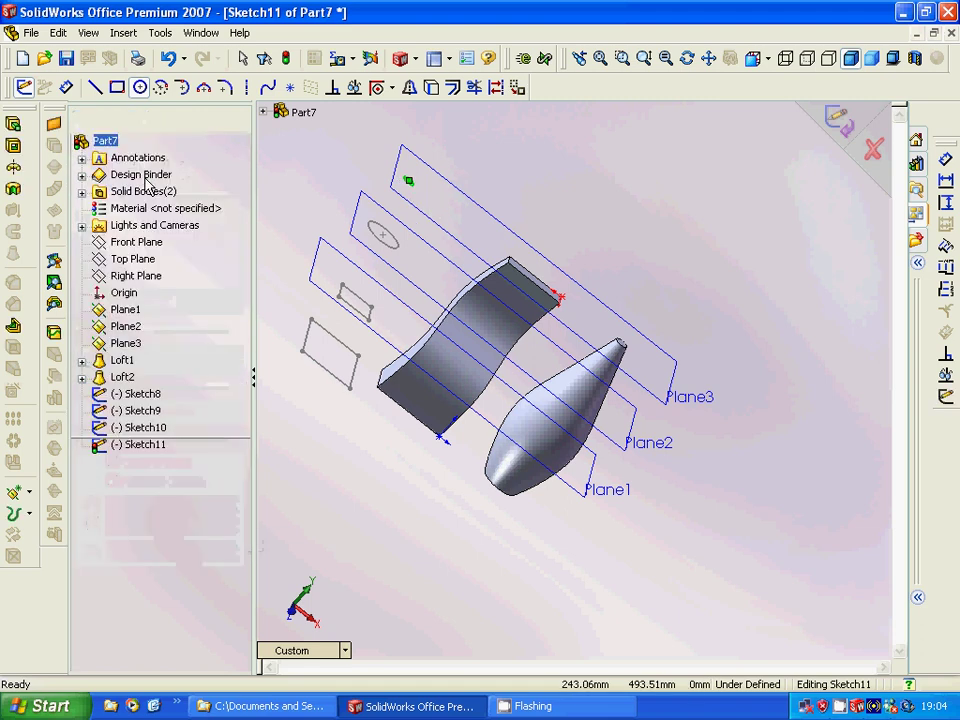
{"action": "left_click", "coordinate": [318, 188]}
{"action": "left_click", "coordinate": [22, 87]}
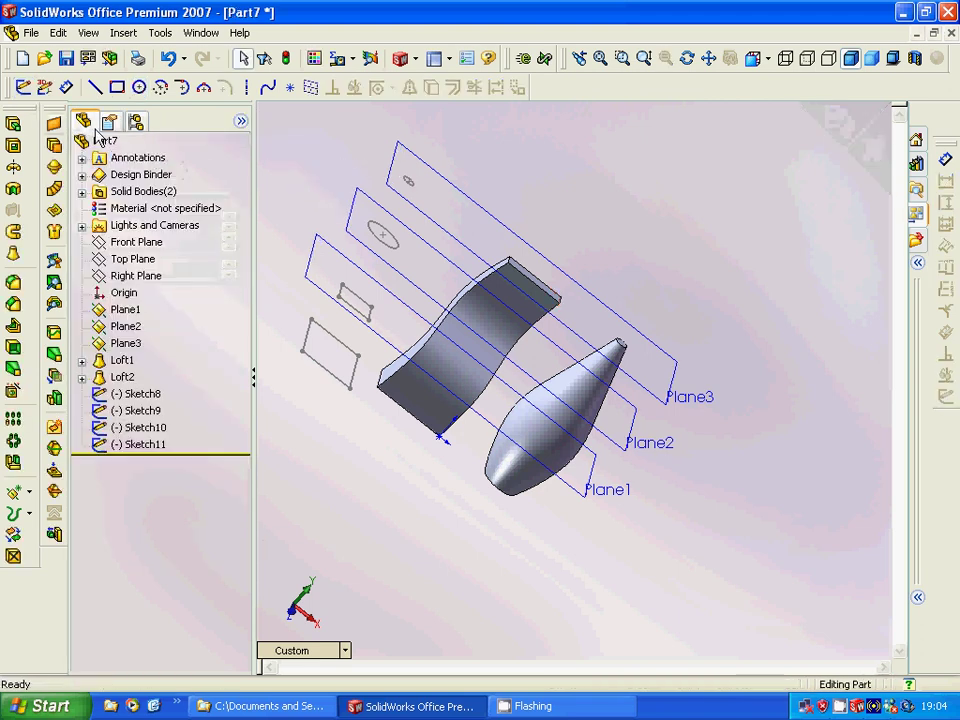
- Pick the large rectangle, small rectangle, radius 15 circle and radius 5 circle as loft profiles
{"action": "left_click", "coordinate": [460, 240]}
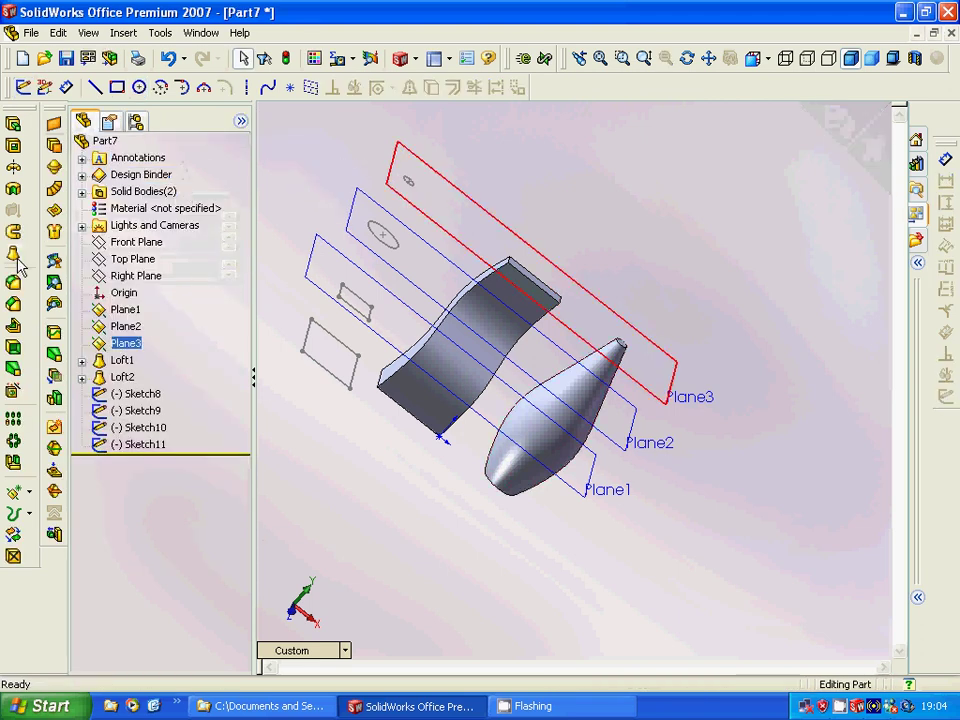
{"action": "left_click", "coordinate": [14, 255]}
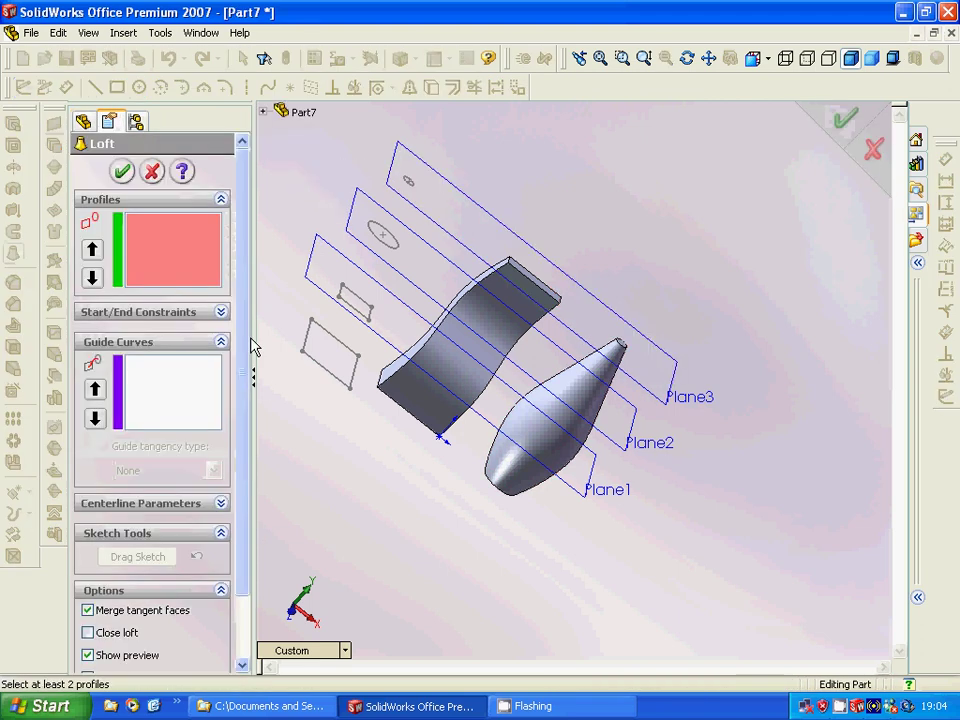
{"action": "left_click", "coordinate": [303, 352]}
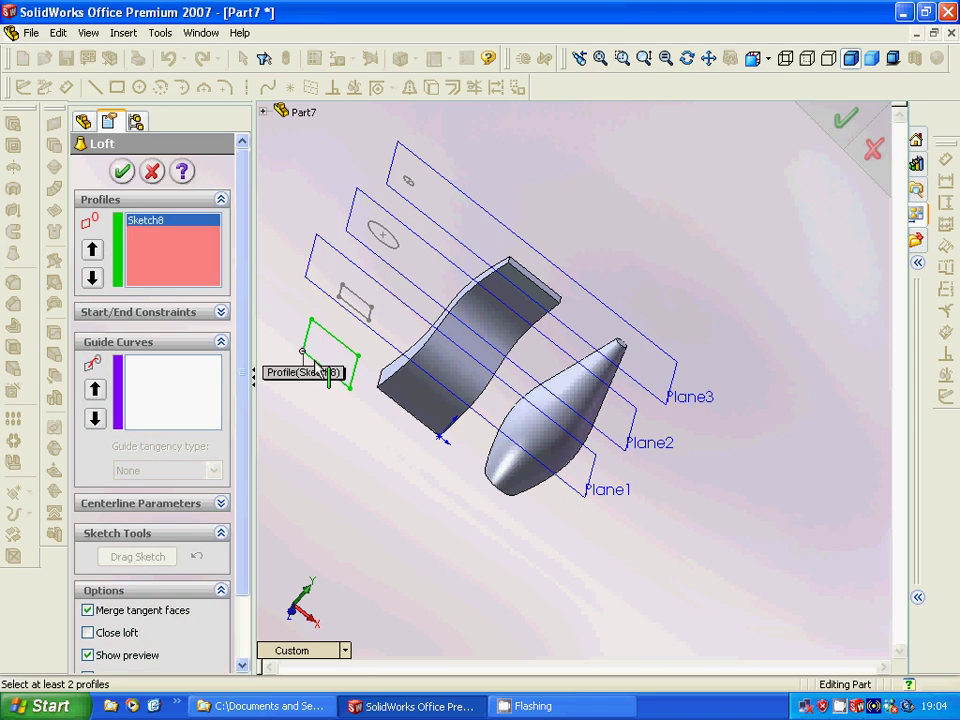
{"action": "left_click", "coordinate": [355, 316]}
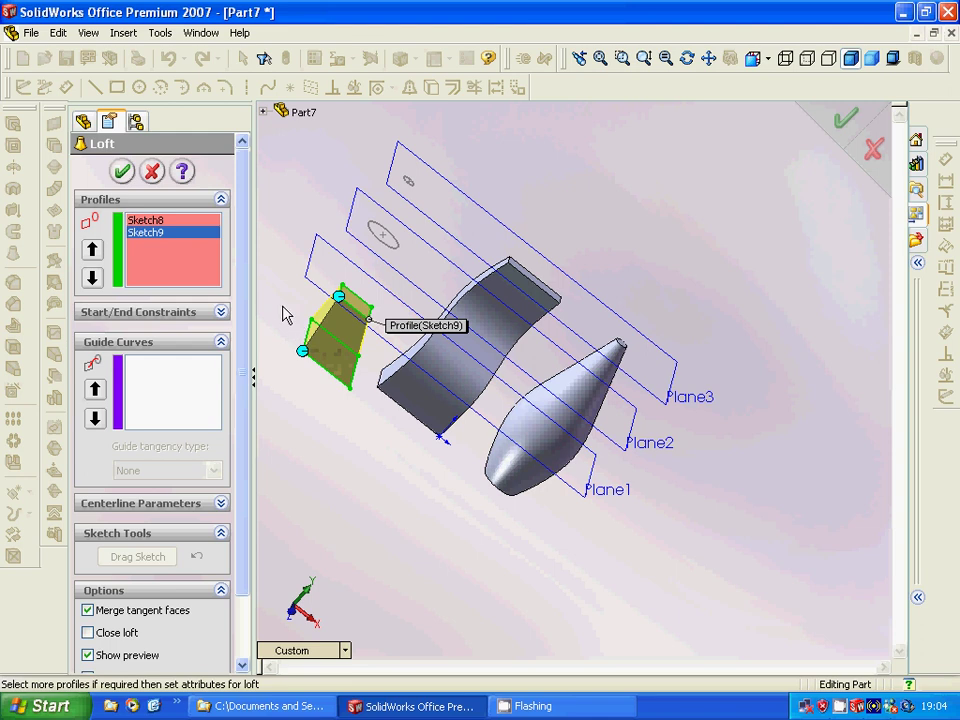
{"action": "left_click", "coordinate": [376, 241]}
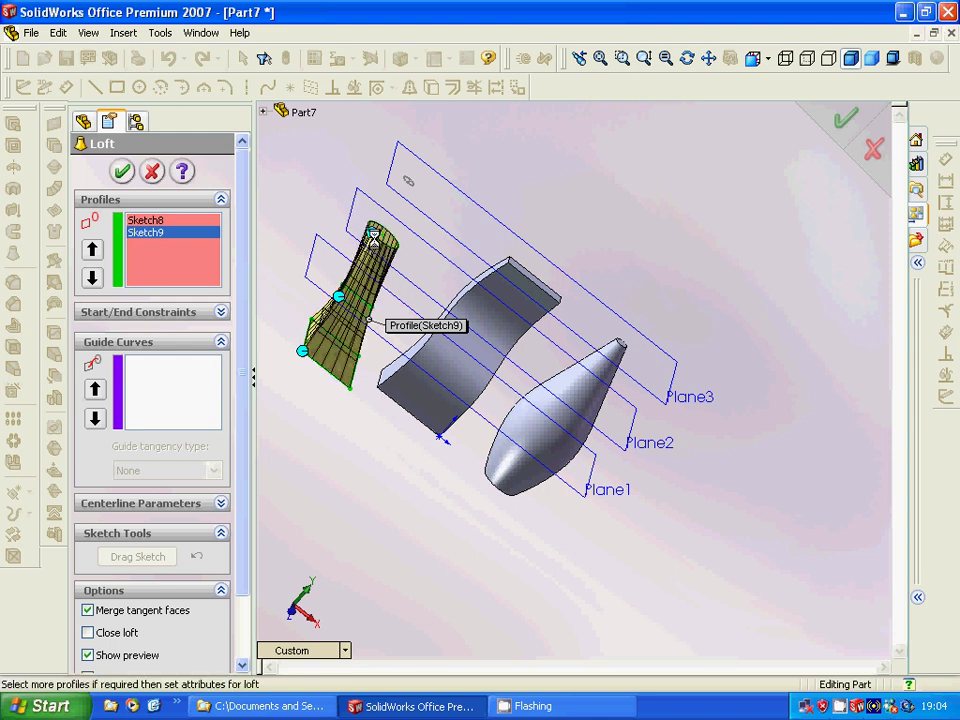
{"action": "left_click", "coordinate": [407, 185]}
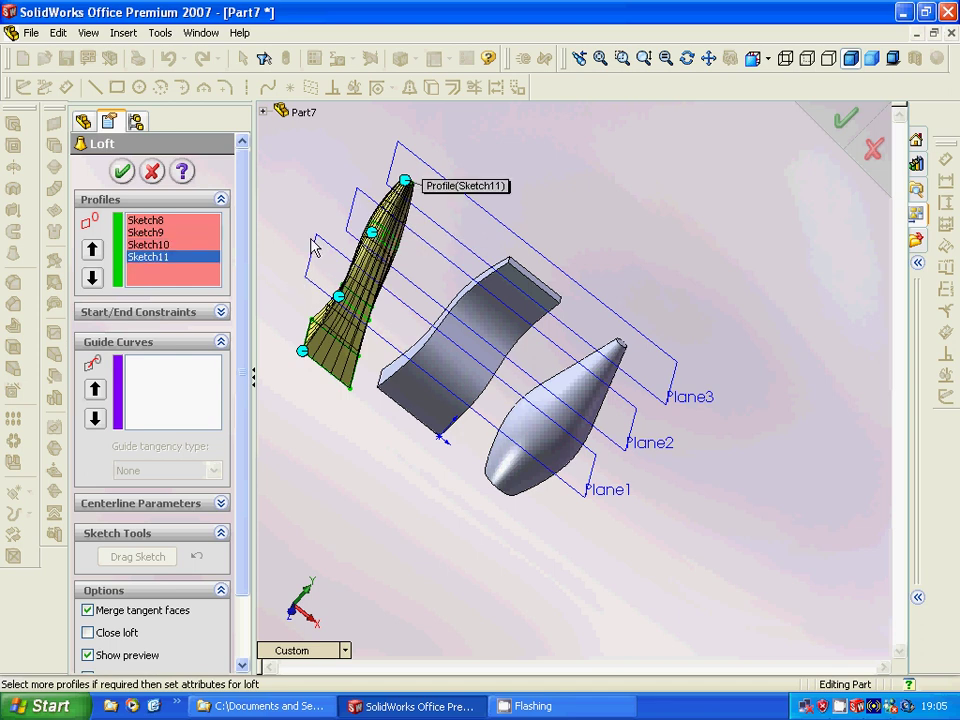
- Confirm the horn loft Loft3 and orbit to view the solids upright
{"action": "left_click", "coordinate": [121, 168]}
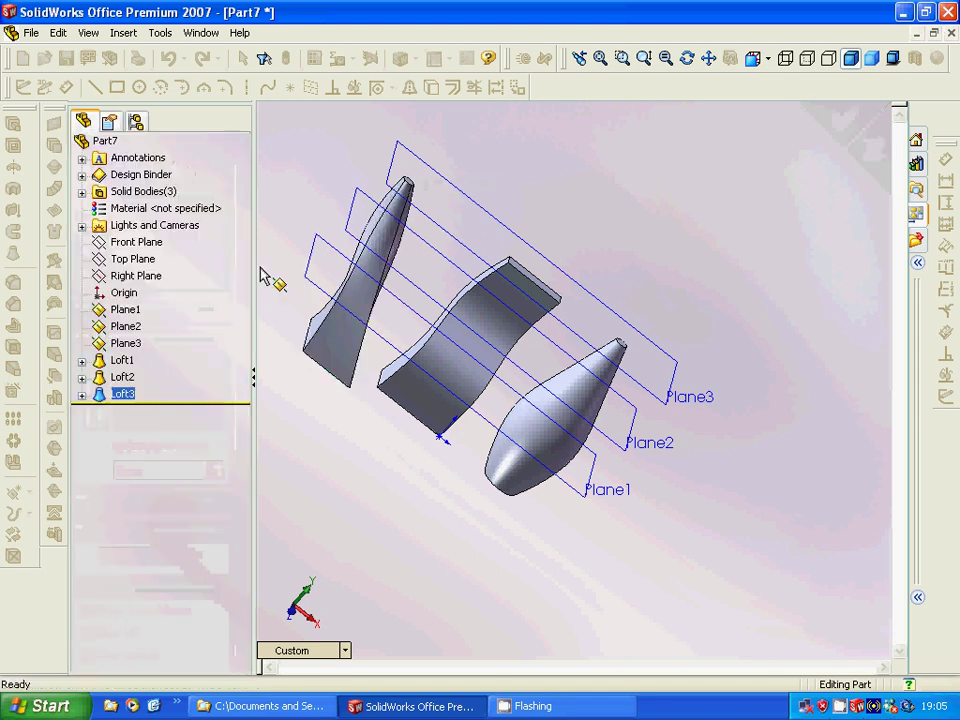
{"action": "mouse_move", "coordinate": [296, 208]}
{"action": "middle_mouse_down"}
{"action": "mouse_move", "coordinate": [285, 276]}
{"action": "mouse_move", "coordinate": [332, 336]}
{"action": "mouse_move", "coordinate": [281, 279]}
{"action": "mouse_move", "coordinate": [266, 239]}
{"action": "middle_mouse_up"}
{"action": "right_click", "coordinate": [266, 239]}
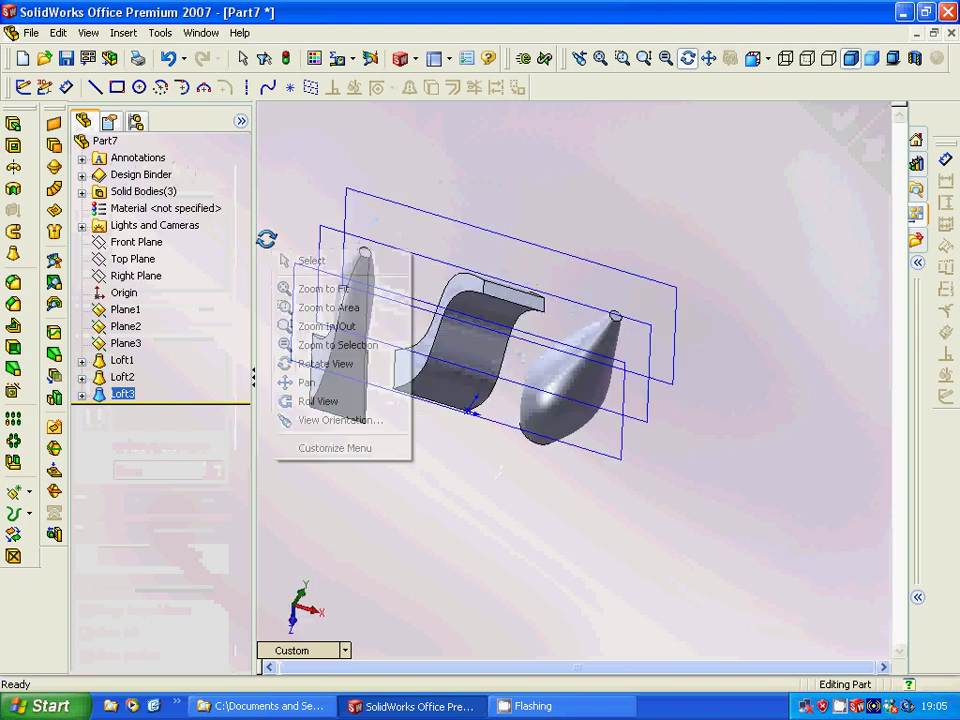
{"action": "left_click", "coordinate": [447, 464]}
{"action": "mouse_move", "coordinate": [421, 455]}
{"action": "middle_mouse_down"}
{"action": "mouse_move", "coordinate": [381, 407]}
{"action": "mouse_move", "coordinate": [375, 336]}
{"action": "mouse_move", "coordinate": [353, 298]}
{"action": "middle_mouse_up"}
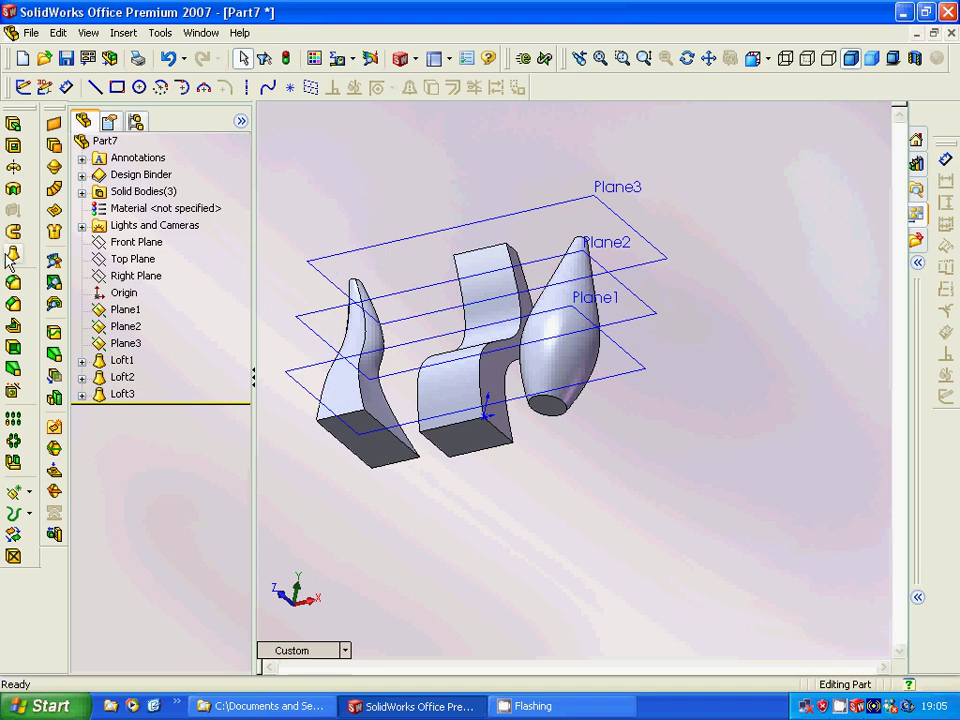
- Shell the horn to 1 mm thickness with its bottom face removed
{"action": "left_click", "coordinate": [13, 327]}
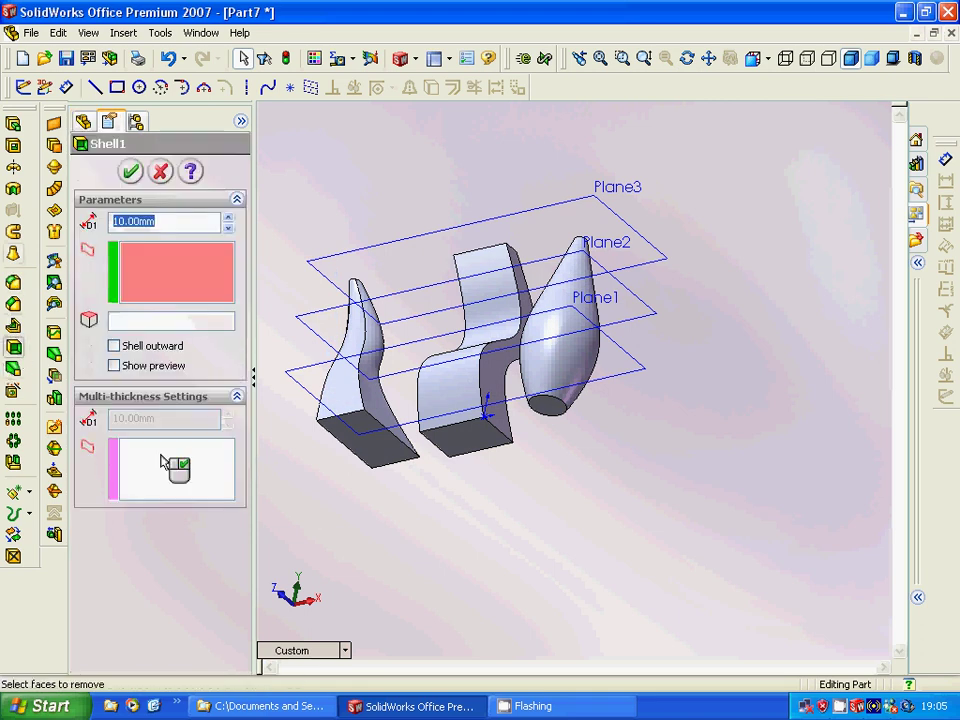
{"action": "left_click", "coordinate": [368, 449]}
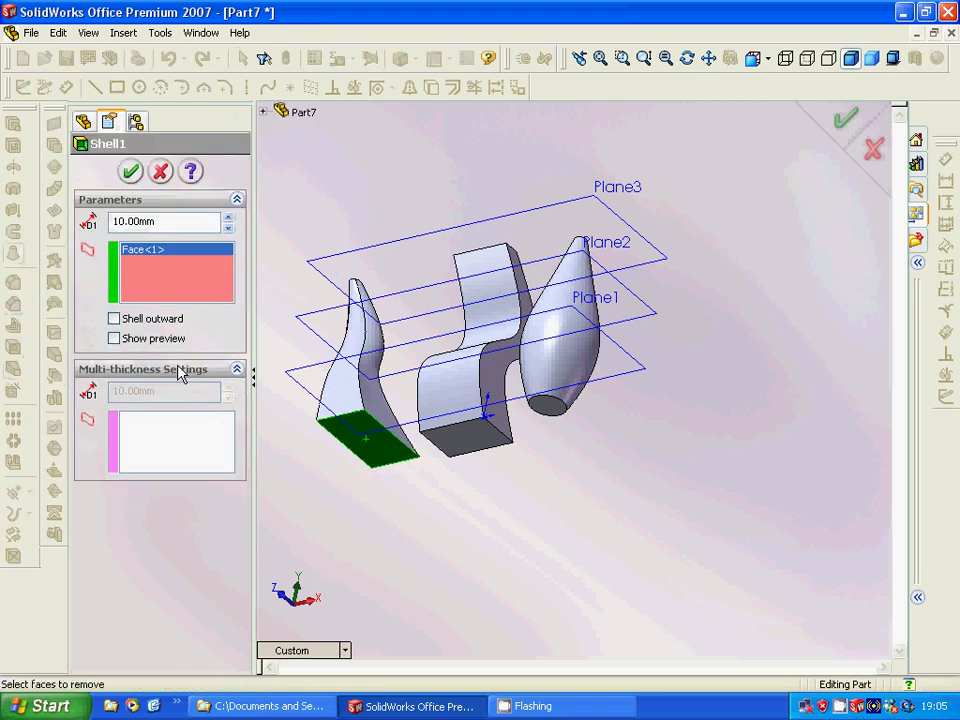
{"action": "double_click", "coordinate": [110, 221]}
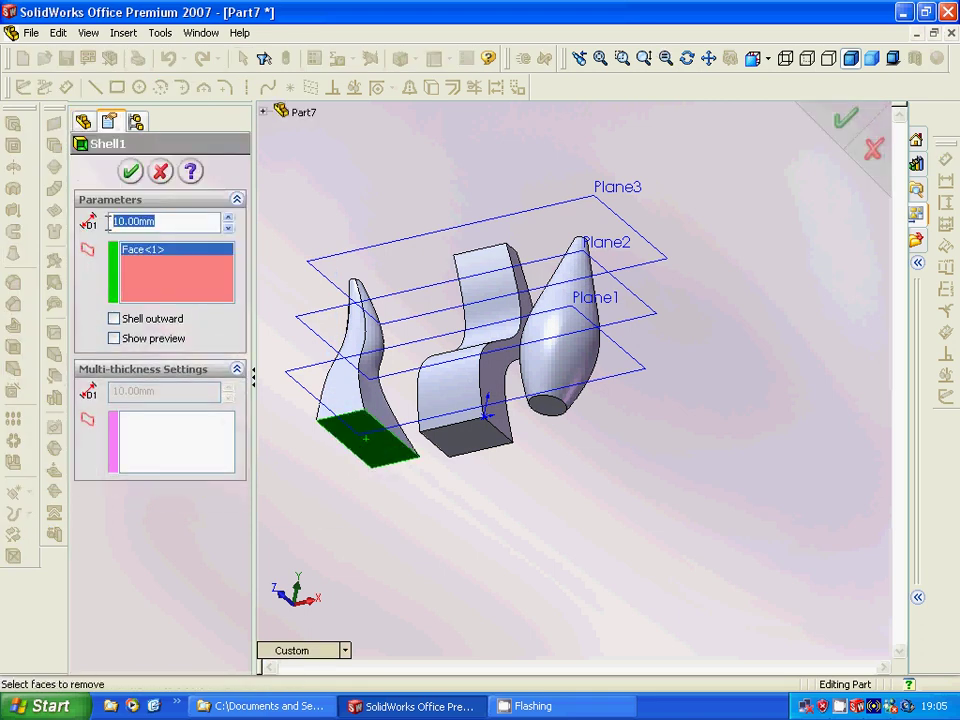
{"action": "type", "text": "1"}
{"action": "key", "text": "Return"}
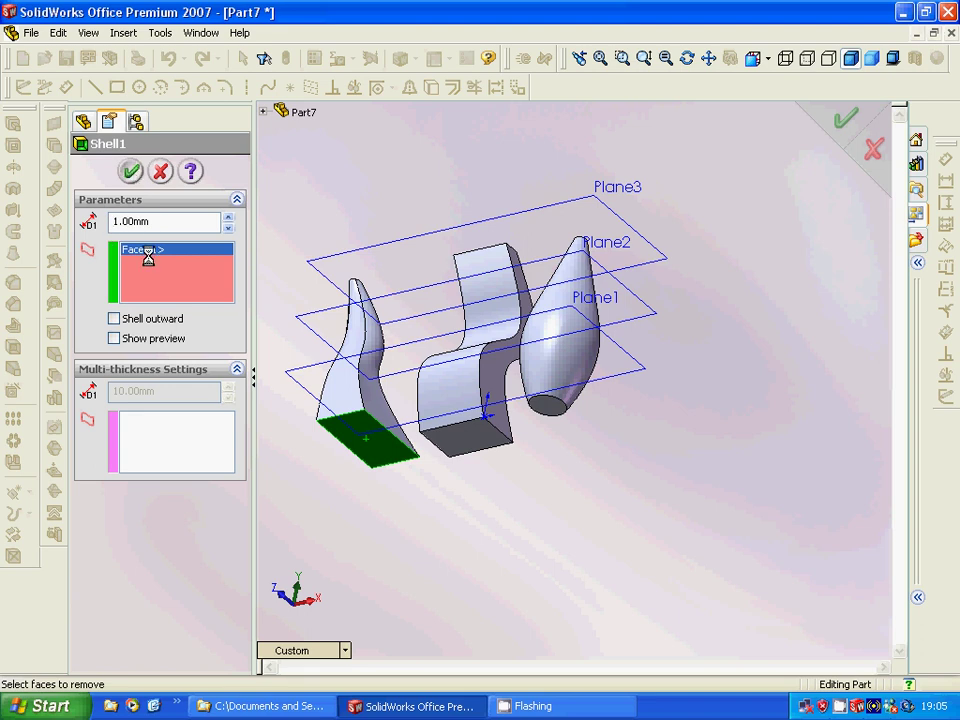
{"action": "left_click", "coordinate": [157, 340]}
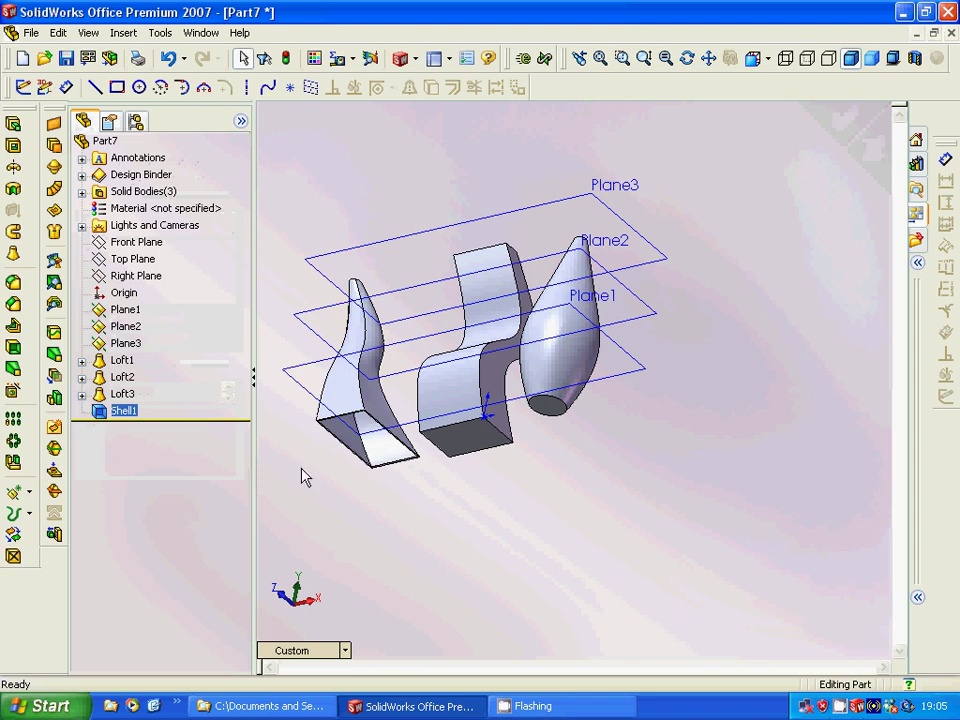
{"action": "mouse_move", "coordinate": [300, 450]}
{"action": "middle_mouse_down"}
{"action": "mouse_move", "coordinate": [314, 371]}
{"action": "mouse_move", "coordinate": [306, 386]}
{"action": "mouse_move", "coordinate": [339, 480]}
{"action": "mouse_move", "coordinate": [349, 578]}
{"action": "mouse_move", "coordinate": [289, 427]}
{"action": "mouse_move", "coordinate": [309, 480]}
{"action": "middle_mouse_up"}
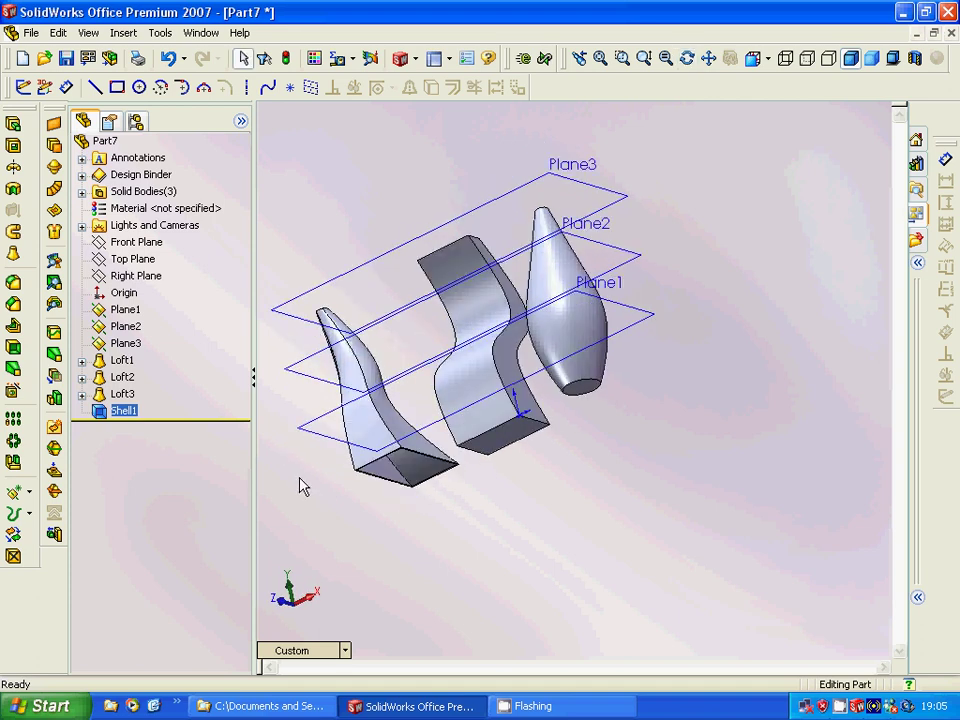